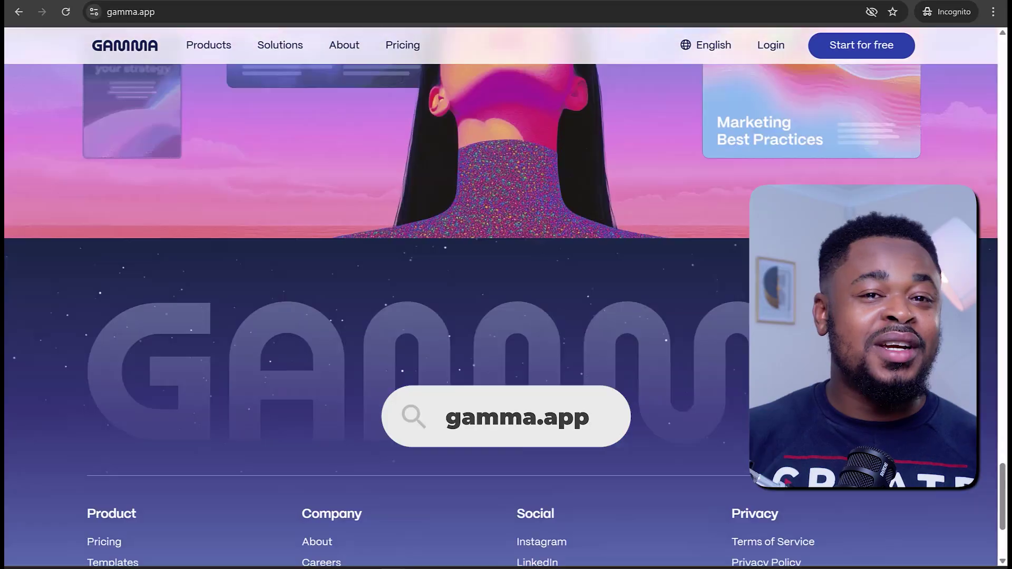
scroll(501, 295, "up", 8)
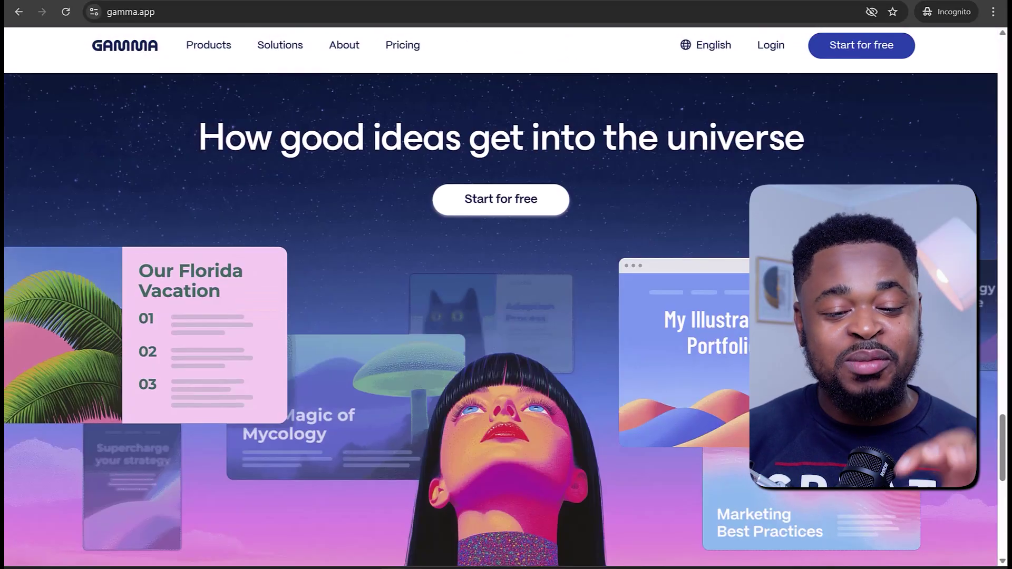
scroll(501, 295, "up", 10)
scroll(500, 295, "up", 15)
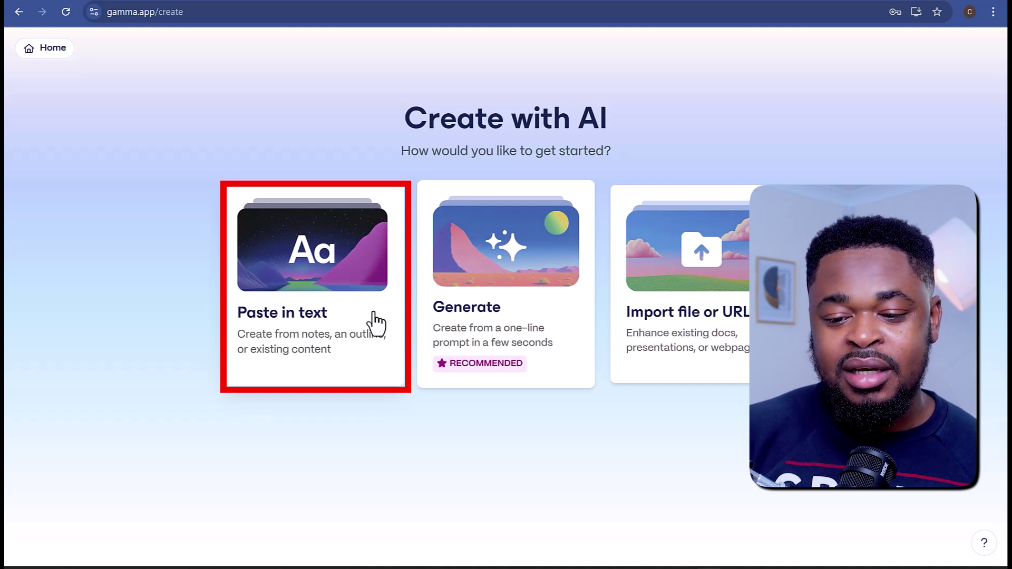
Look at the three AI creation options in turn: Paste in text, Generate, and Import file or URL.
left_click(376, 322)
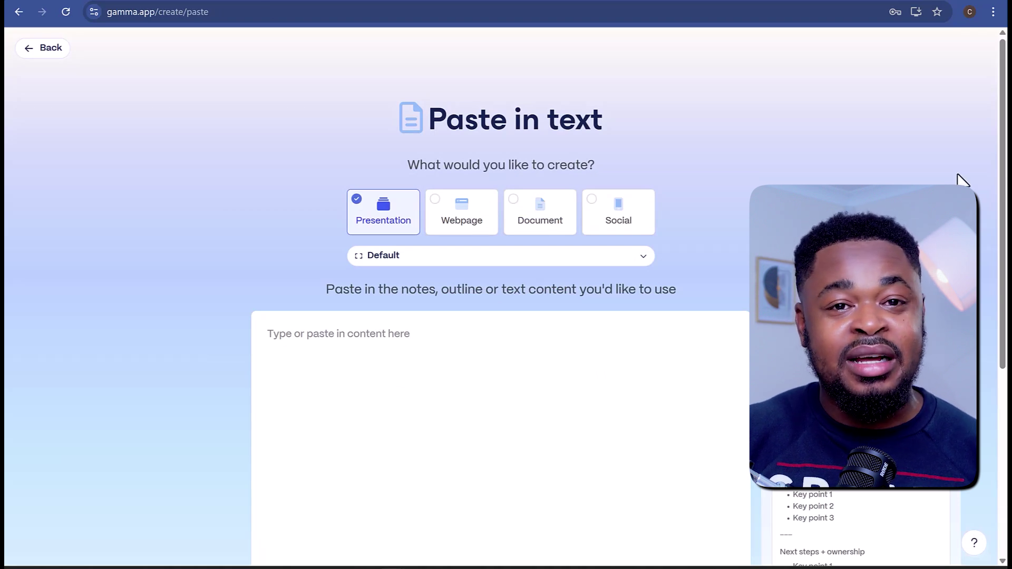
scroll(962, 181, "down", 1)
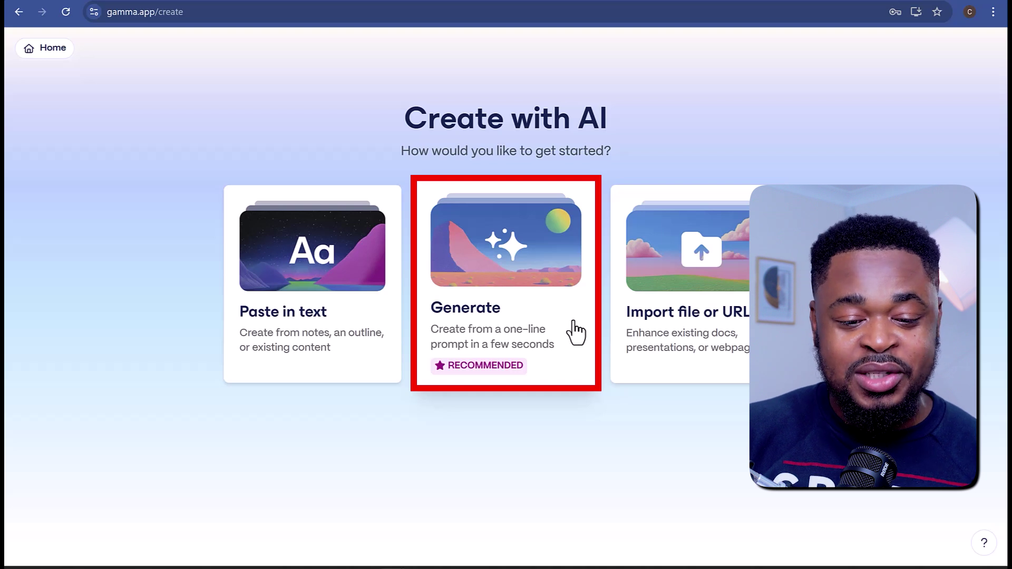
left_click(576, 332)
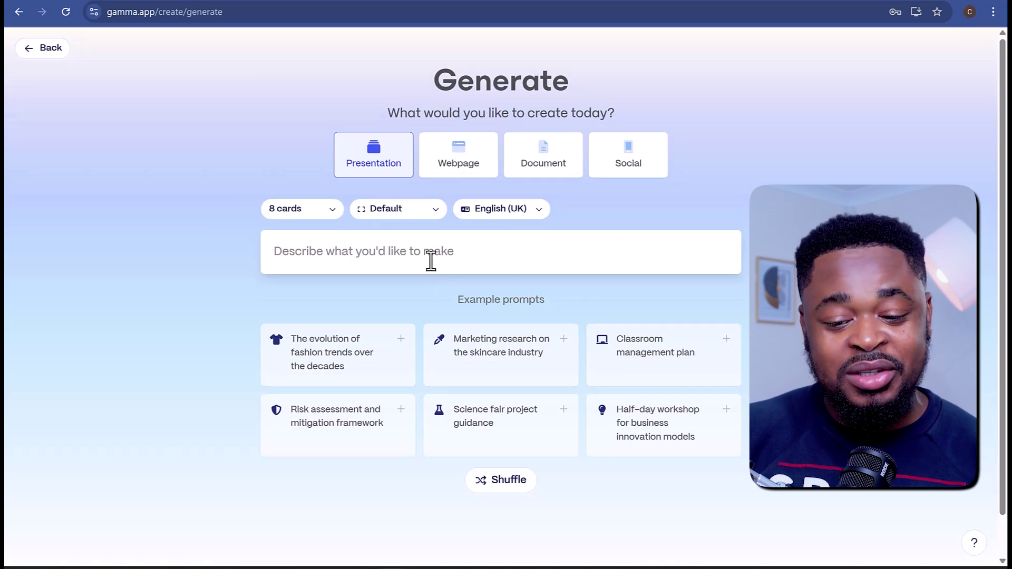
left_click(43, 53)
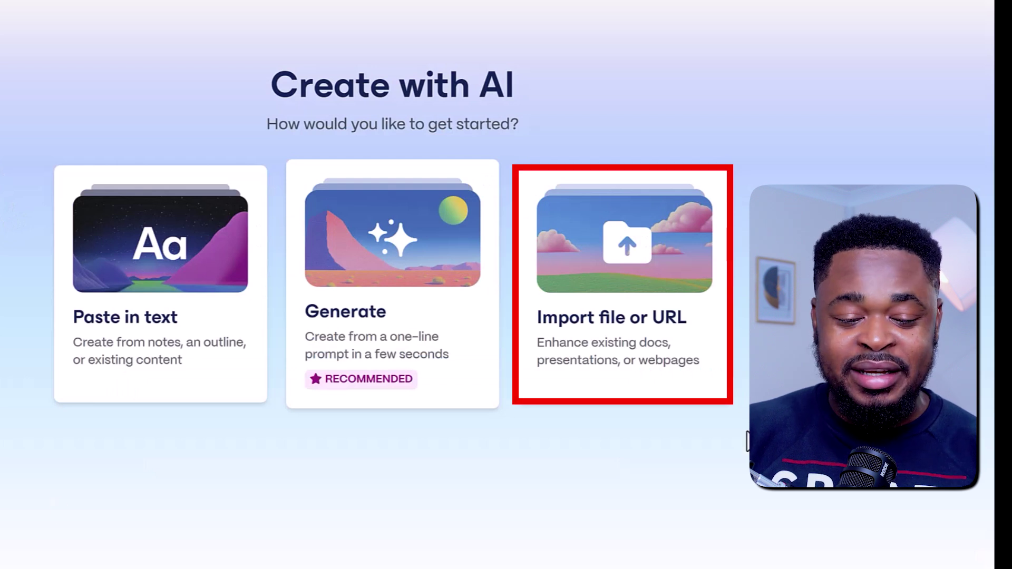
left_click(725, 350)
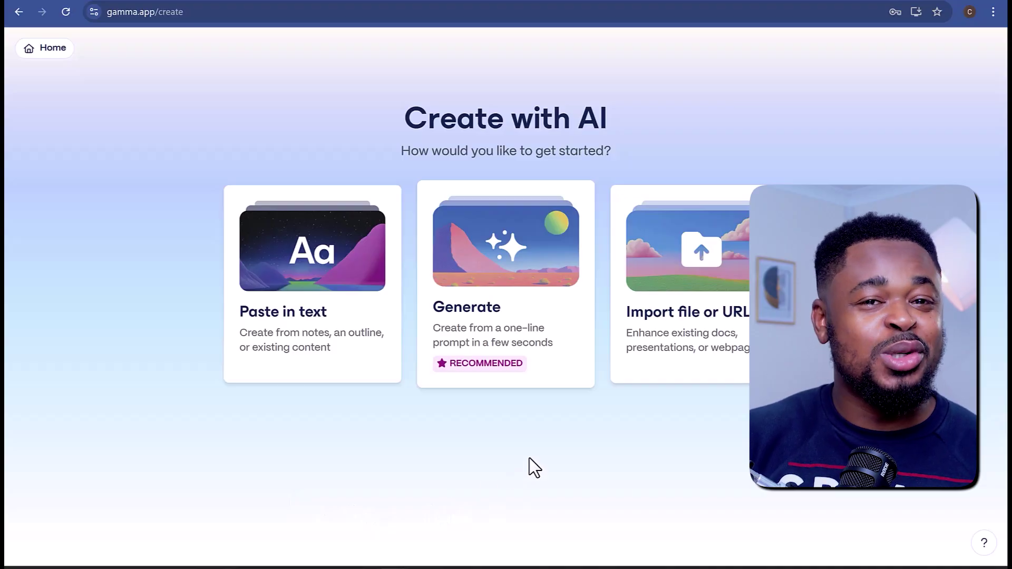
Start a generated presentation with the prompt "Make a marketing presentation for my skincare brand".
left_click(569, 326)
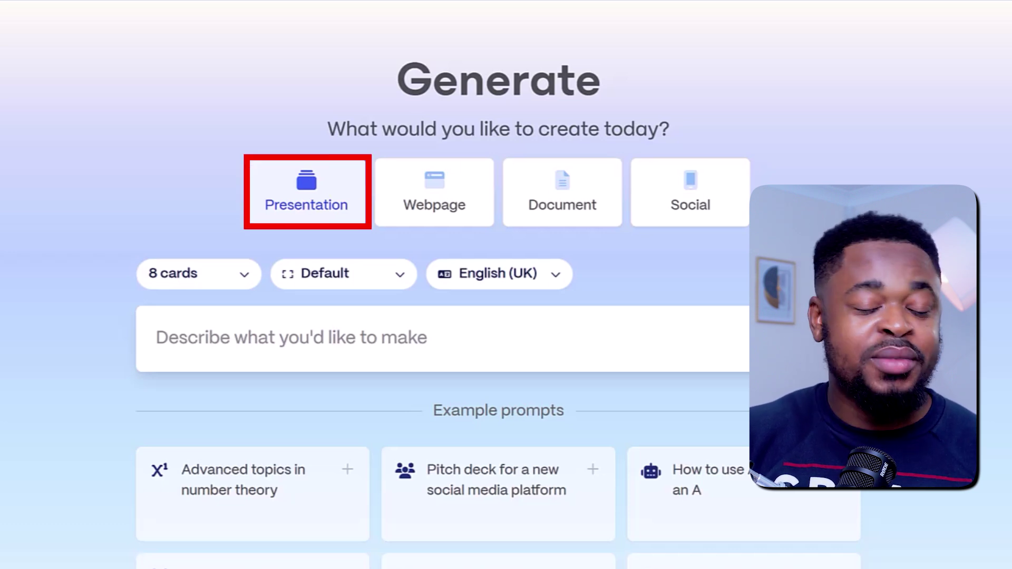
type("Make a marketing presentation for my skincare brand")
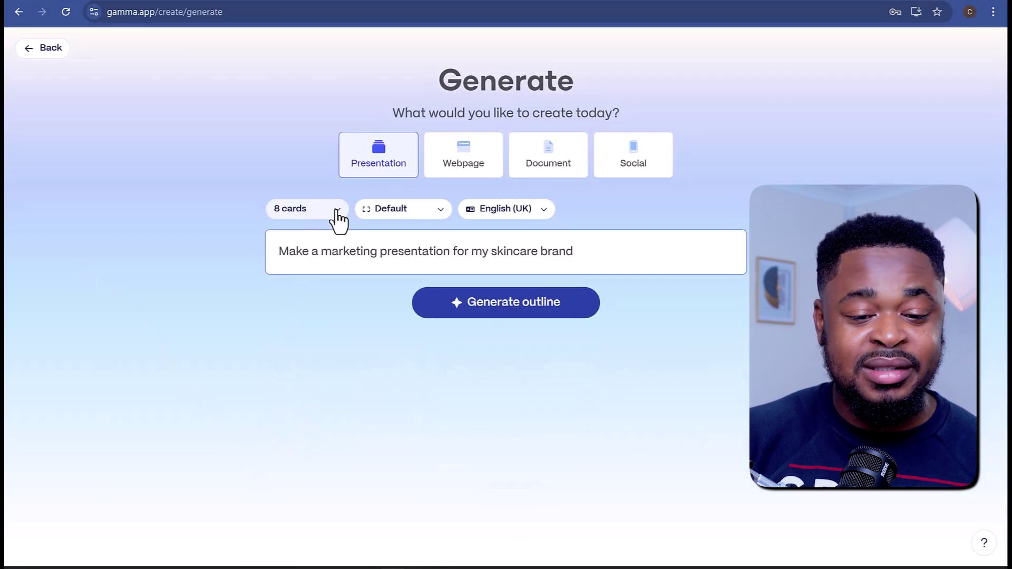
Review the card count, page style and language choices, keep 8 cards, Default and English (UK), and generate the outline.
left_click(267, 266)
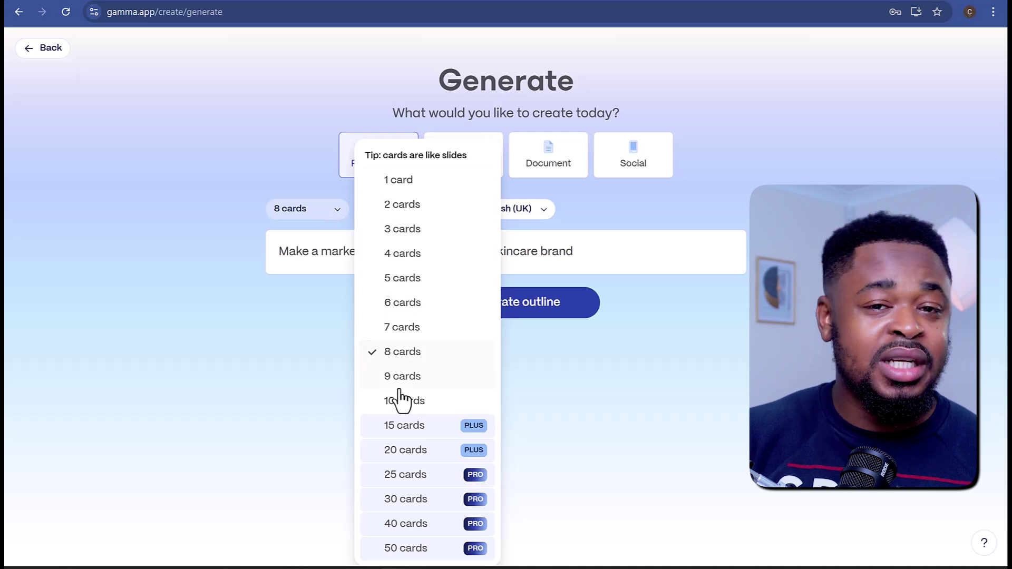
left_click(289, 368)
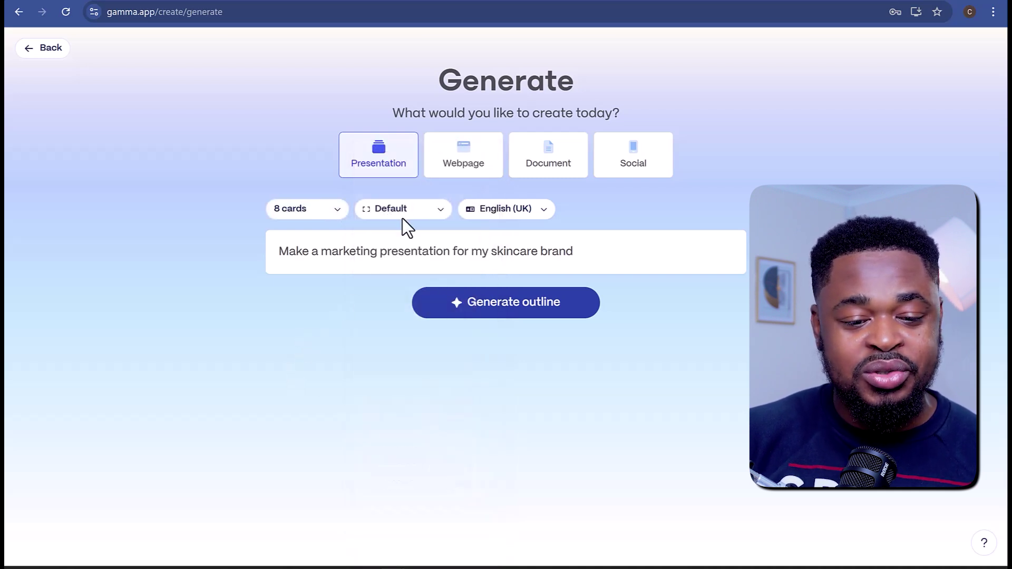
left_click(434, 219)
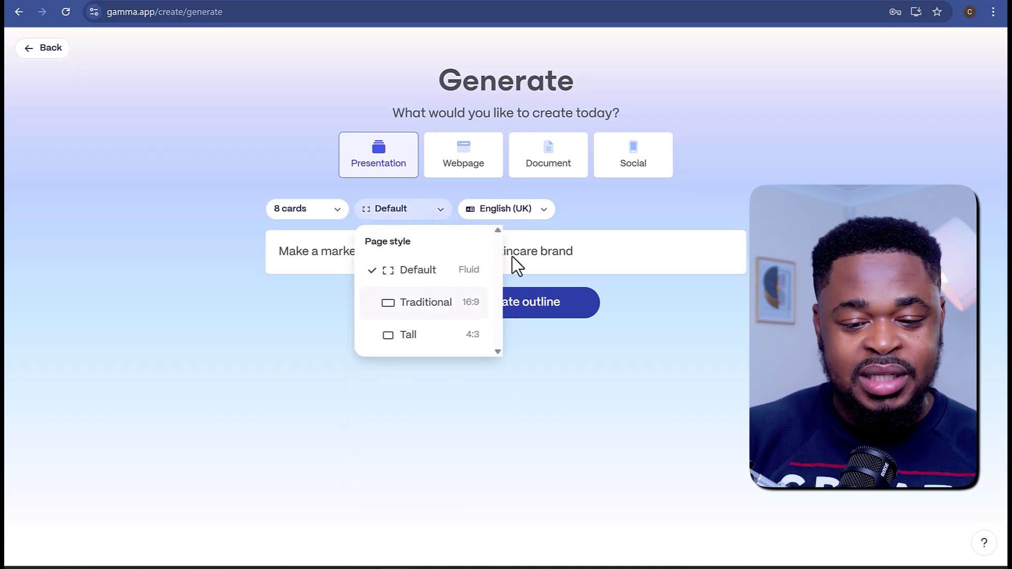
left_click(606, 201)
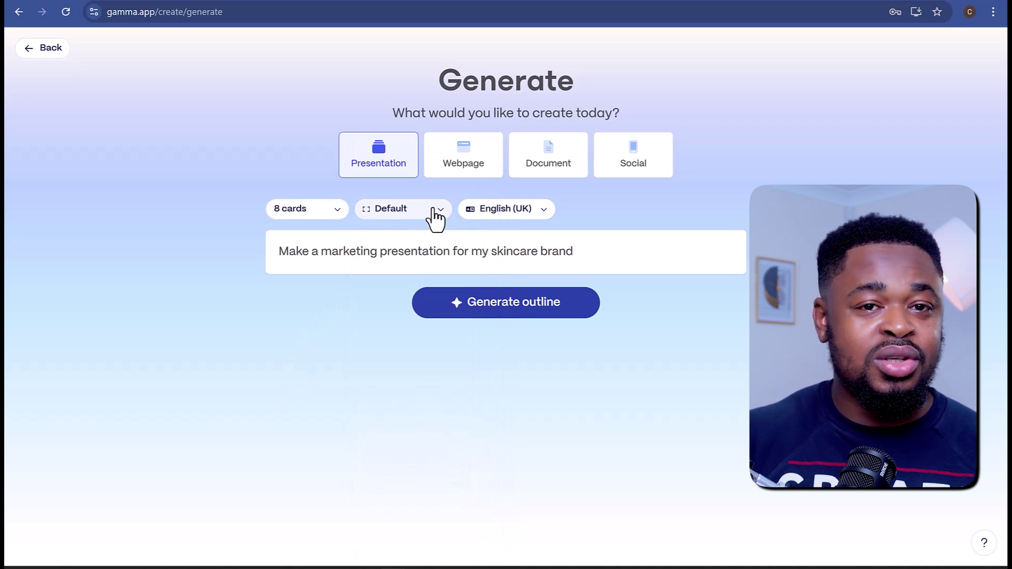
left_click(549, 218)
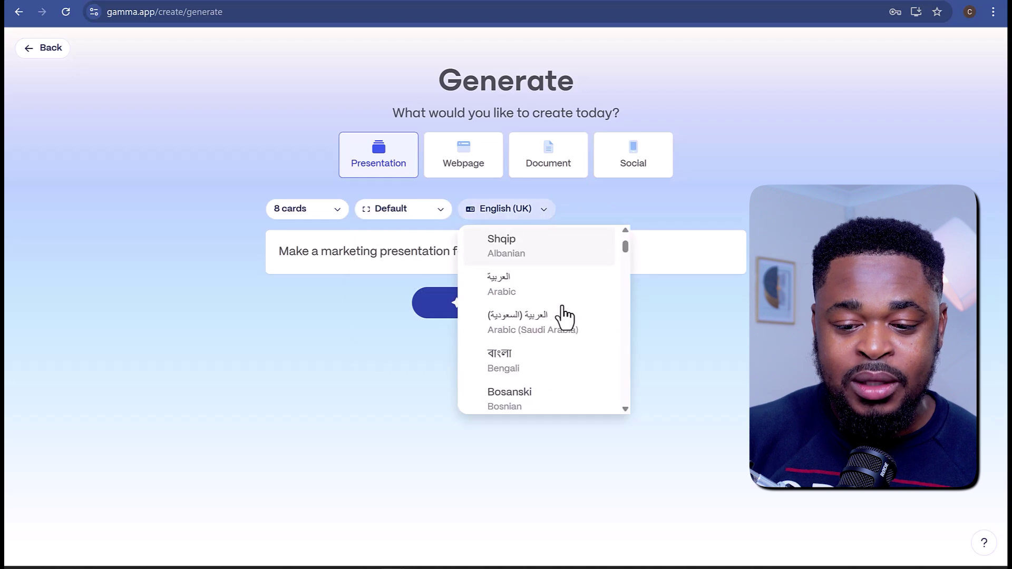
scroll(564, 318, "down", 6)
scroll(563, 311, "down", 6)
left_click(663, 436)
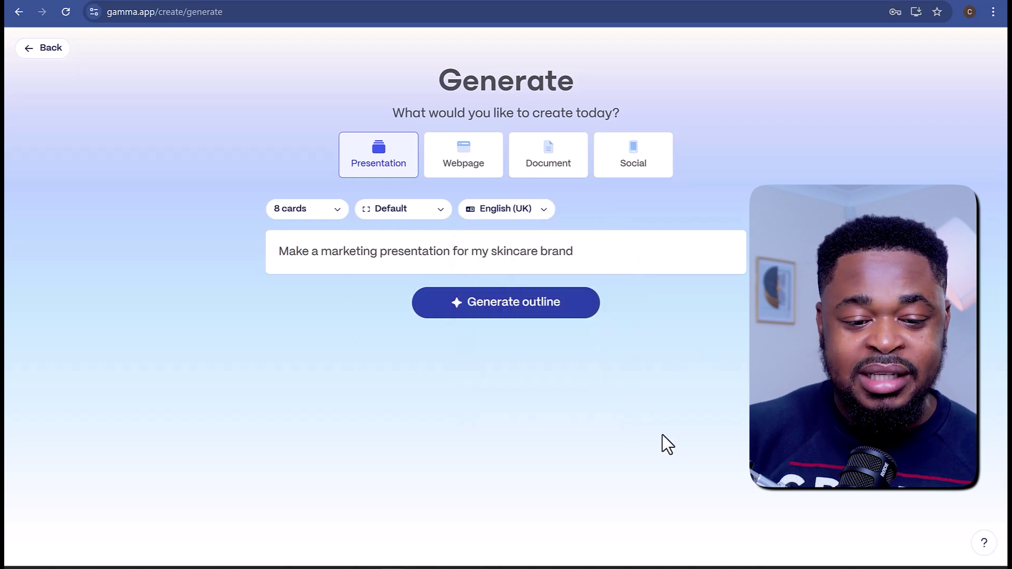
left_click(575, 315)
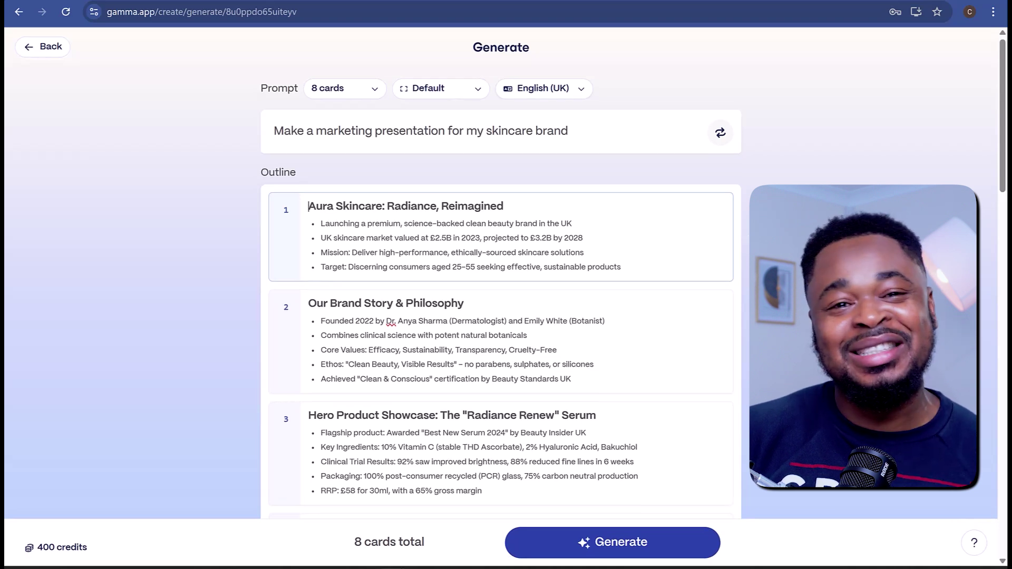
Read through the outline and try to move the Integrated Marketing Strategy card below Sales & Distribution Channels.
scroll(748, 244, "down", 4)
scroll(501, 274, "down", 5)
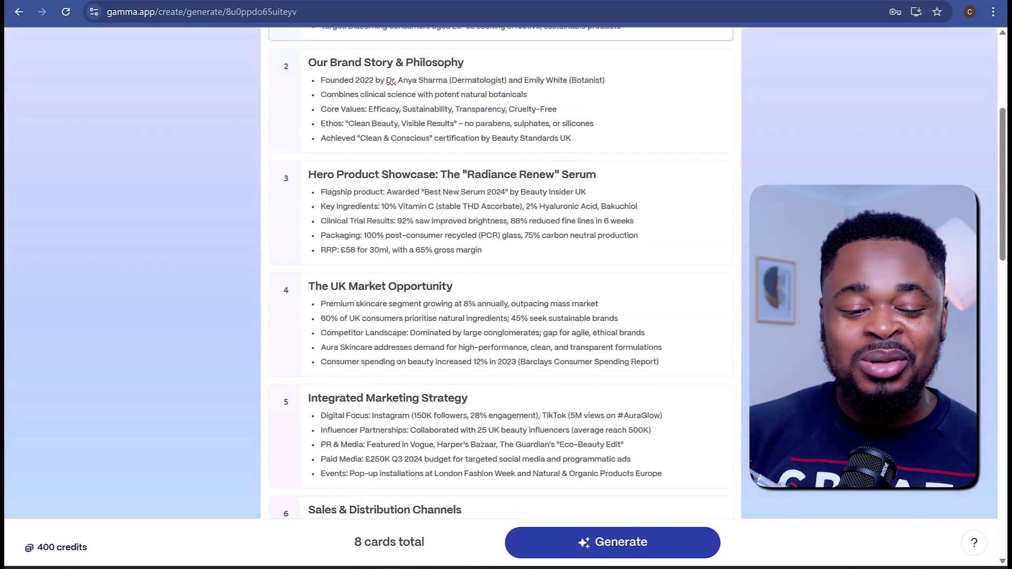
scroll(501, 274, "down", 6)
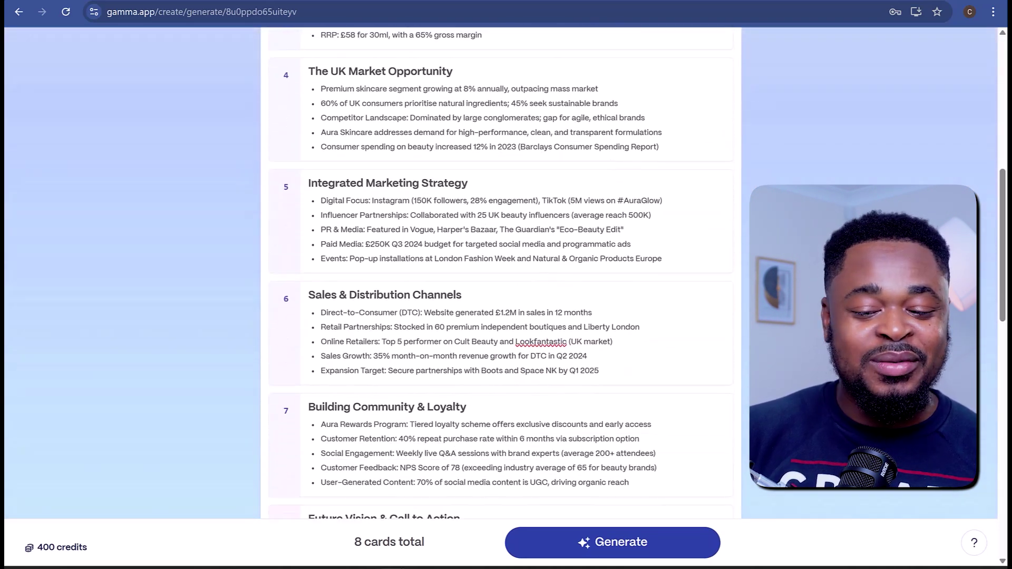
scroll(497, 273, "up", 10)
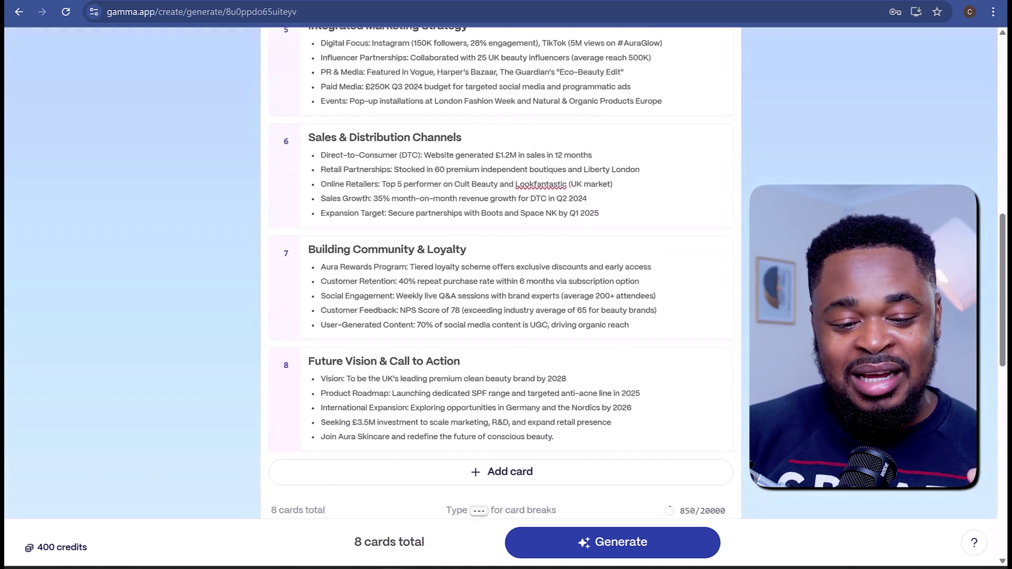
scroll(497, 274, "up", 3)
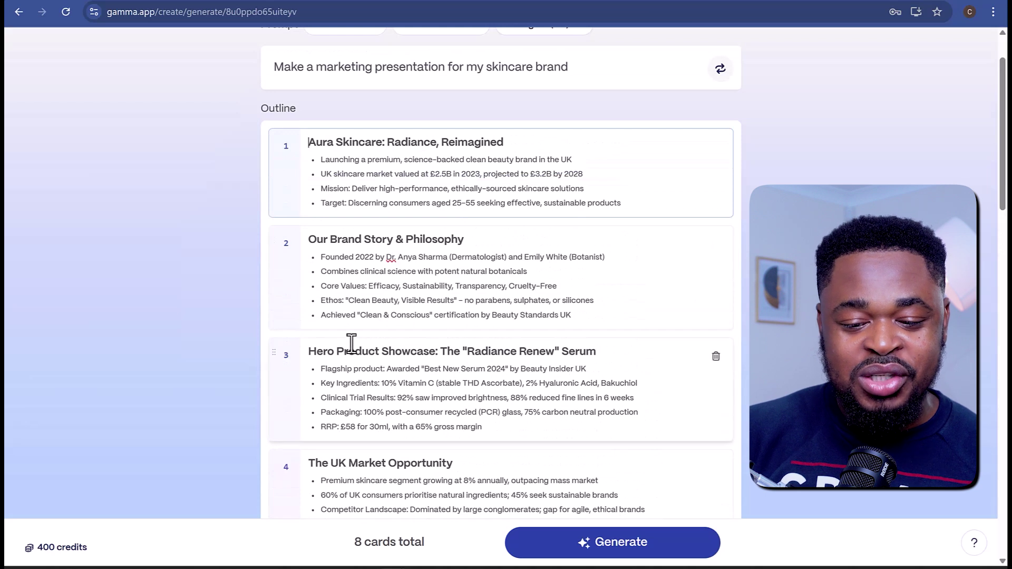
scroll(350, 345, "down", 3)
scroll(350, 345, "down", 4)
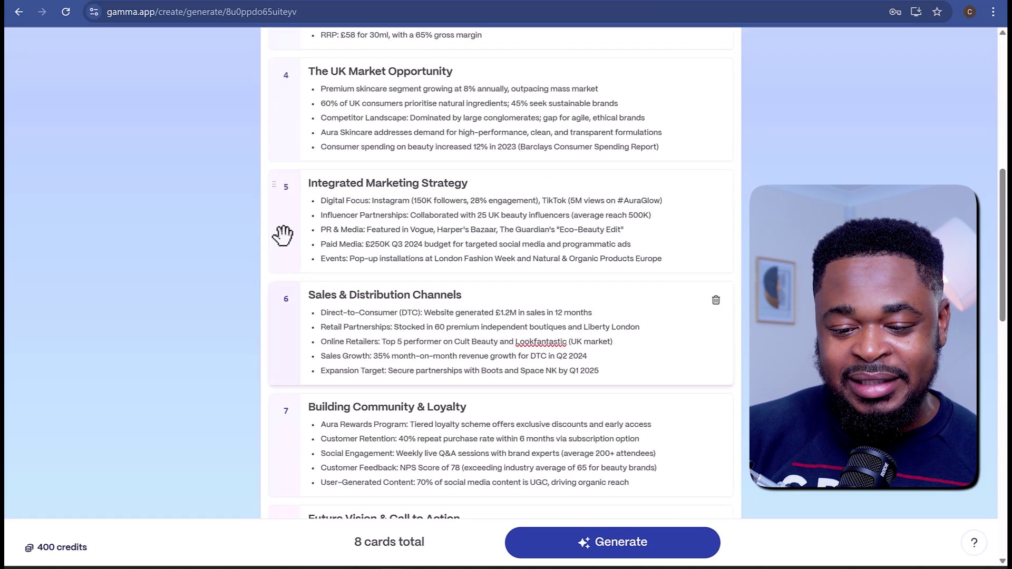
left_click_drag(279, 195, 285, 311)
Select the Consultant theme for the presentation from the full theme collection.
scroll(658, 332, "down", 6)
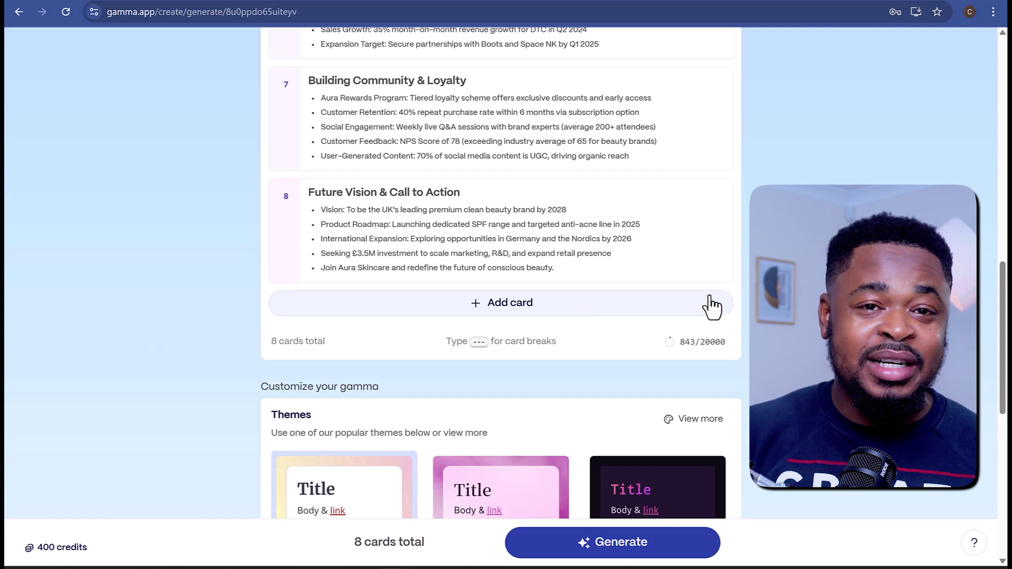
scroll(695, 106, "down", 6)
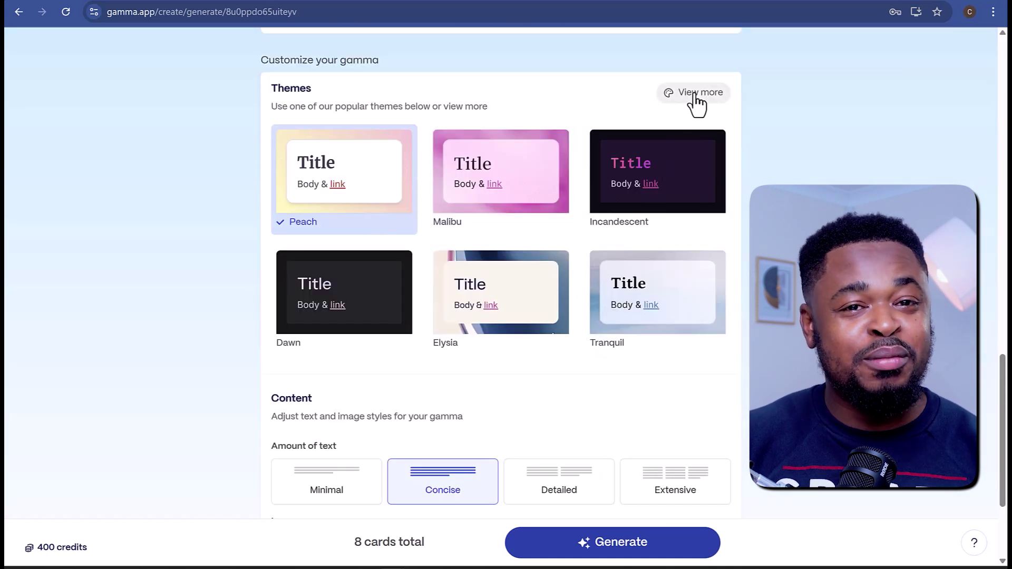
left_click(695, 95)
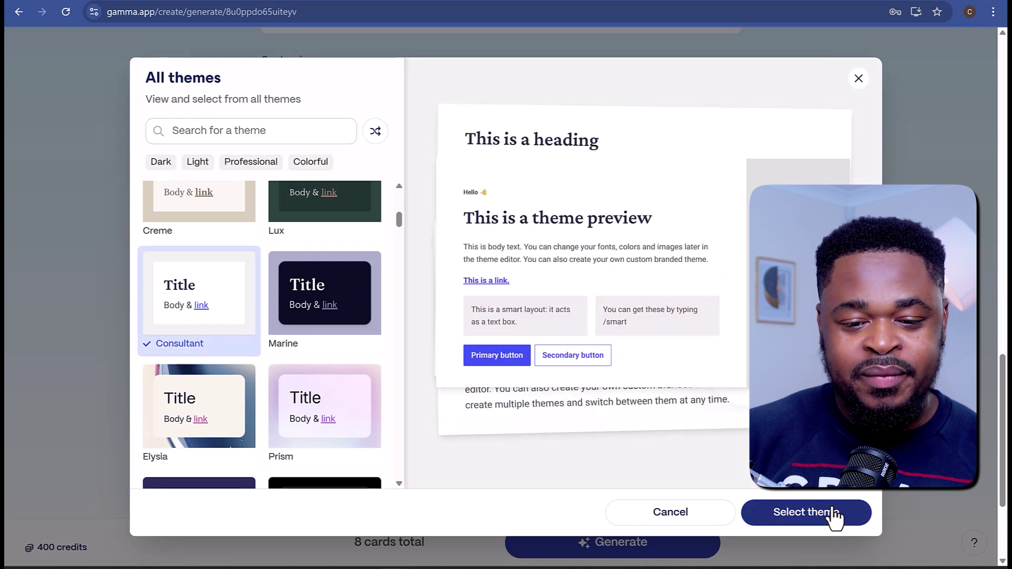
left_click(832, 512)
Review the image source options for the presentation and choose AI images.
scroll(617, 369, "down", 3)
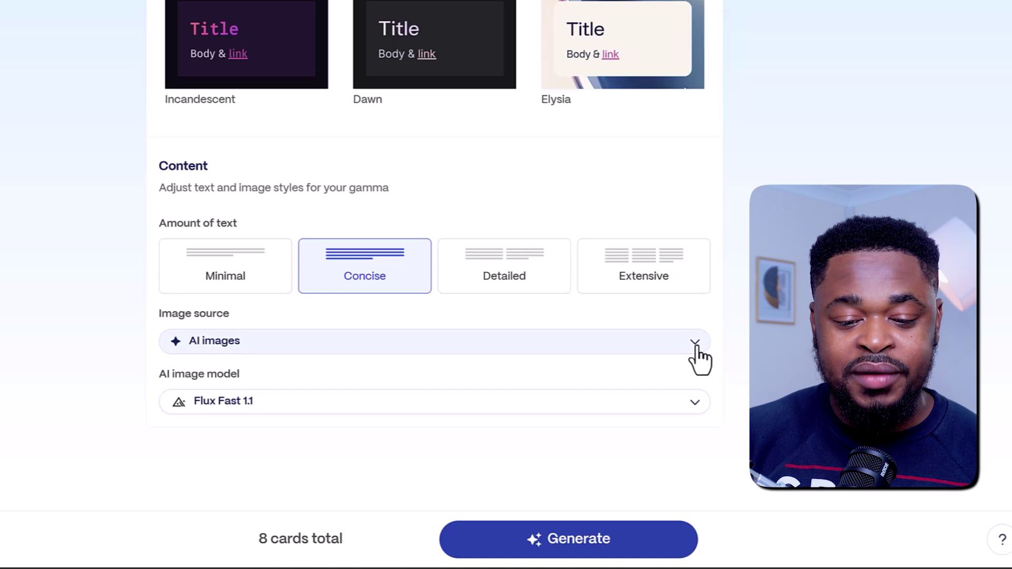
left_click(698, 352)
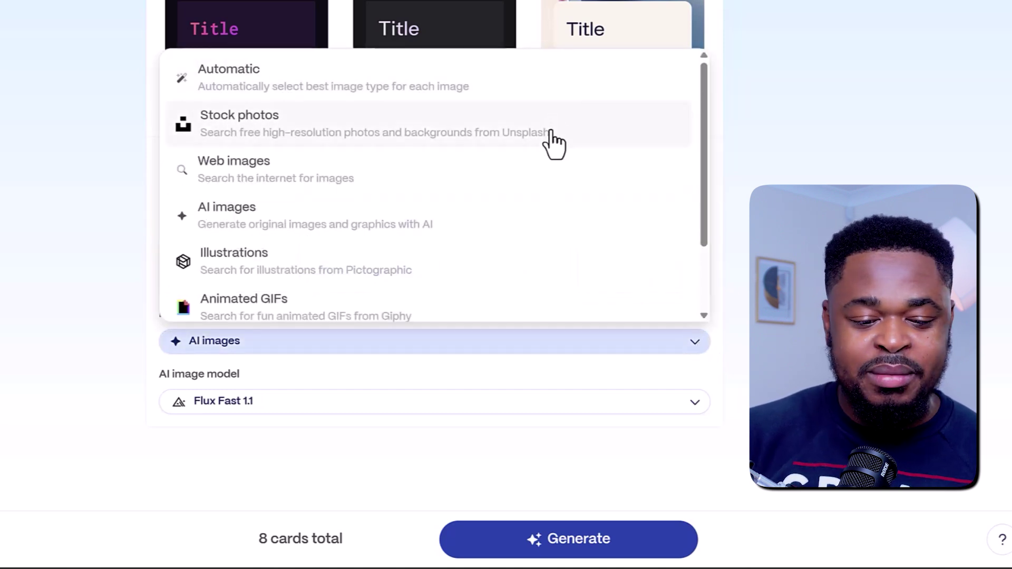
scroll(553, 144, "down", 2)
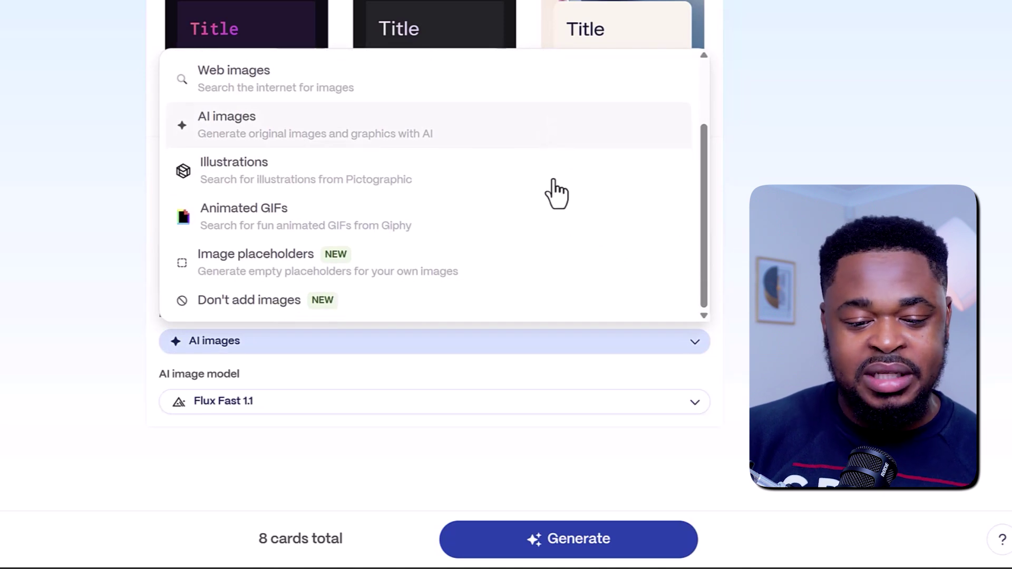
scroll(553, 282, "up", 2)
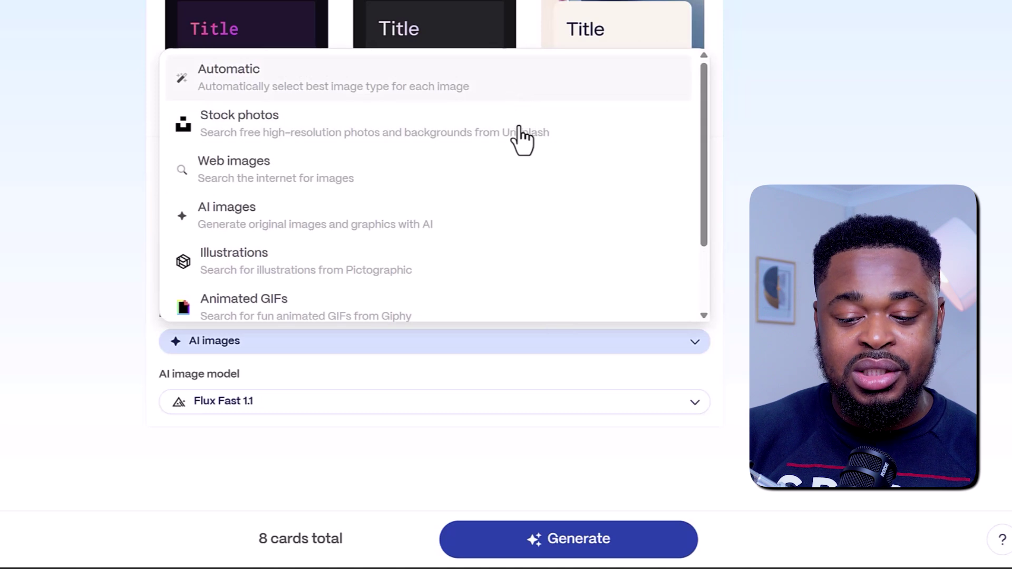
left_click(438, 226)
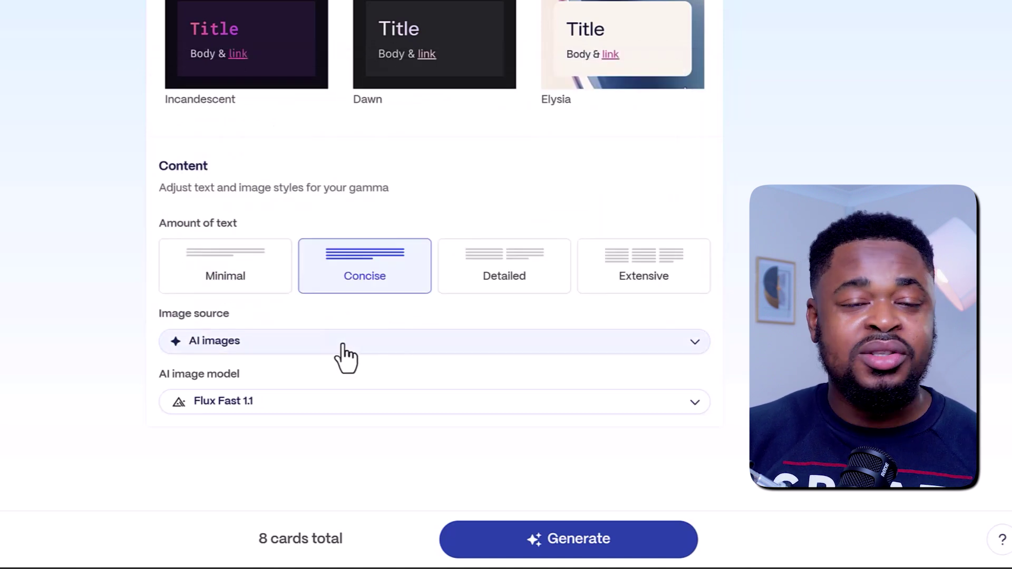
Look through the available AI image models, keep Flux Fast 1.1, and generate the presentation.
left_click(437, 411)
scroll(387, 266, "down", 5)
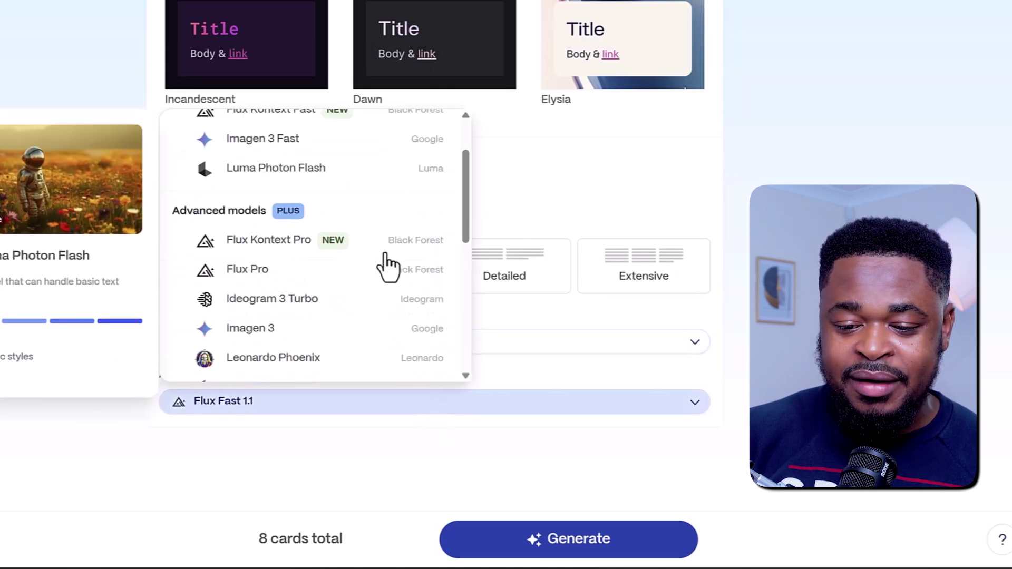
scroll(388, 266, "down", 4)
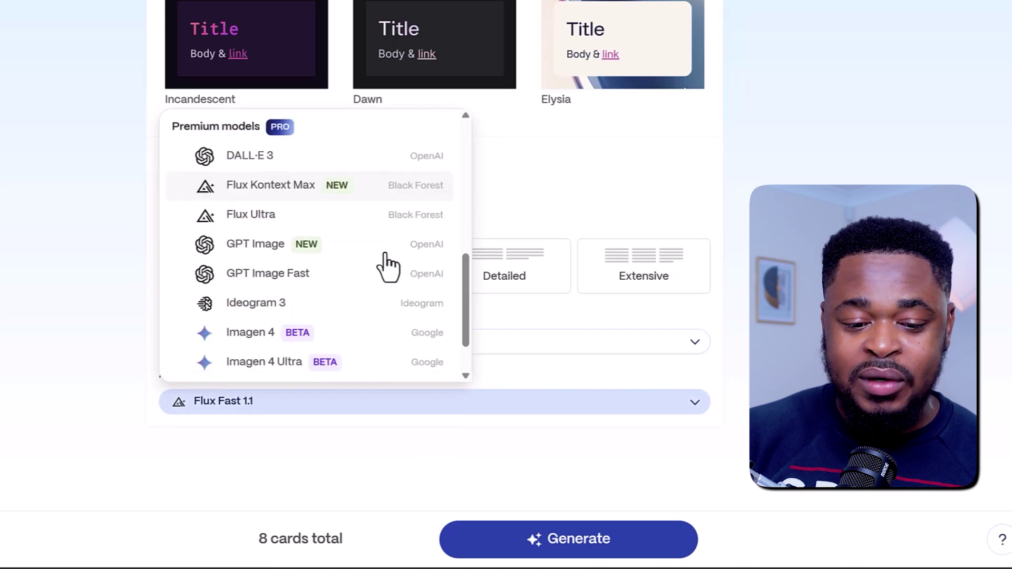
scroll(388, 271, "up", 9)
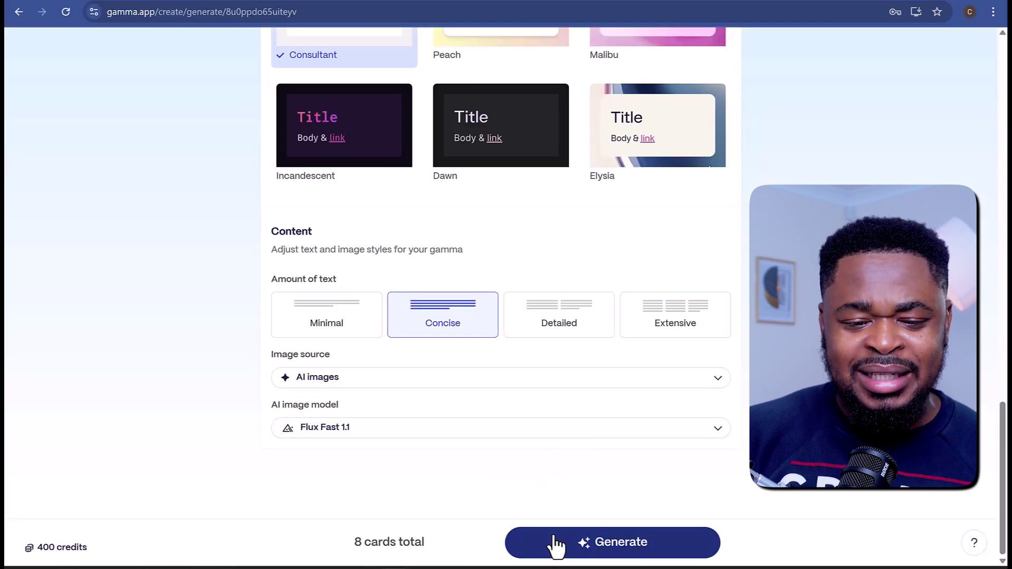
left_click(499, 541)
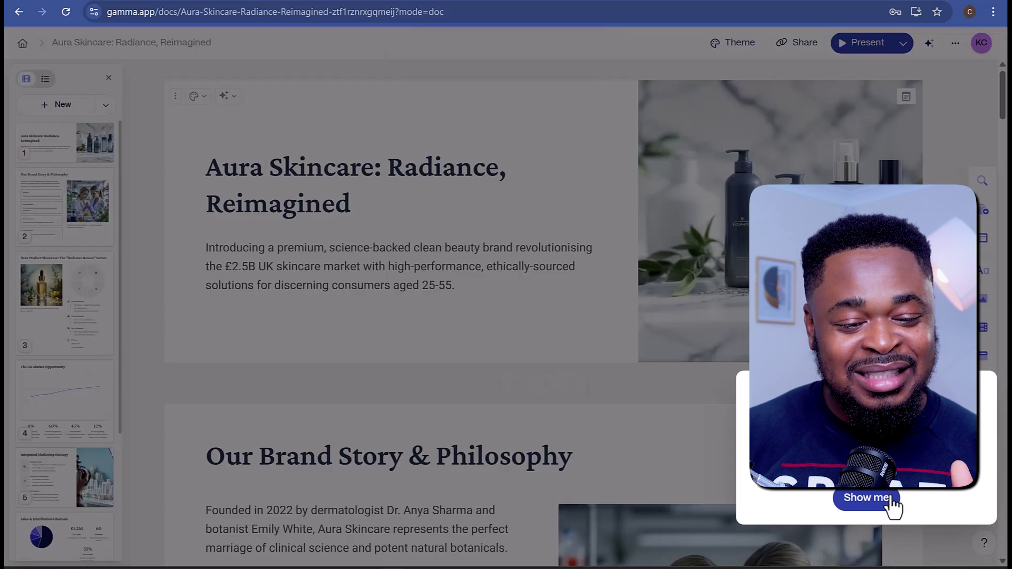
Look through all the generated slides, from the Aura Skincare title card to Future Vision & Call to Action.
left_click(891, 501)
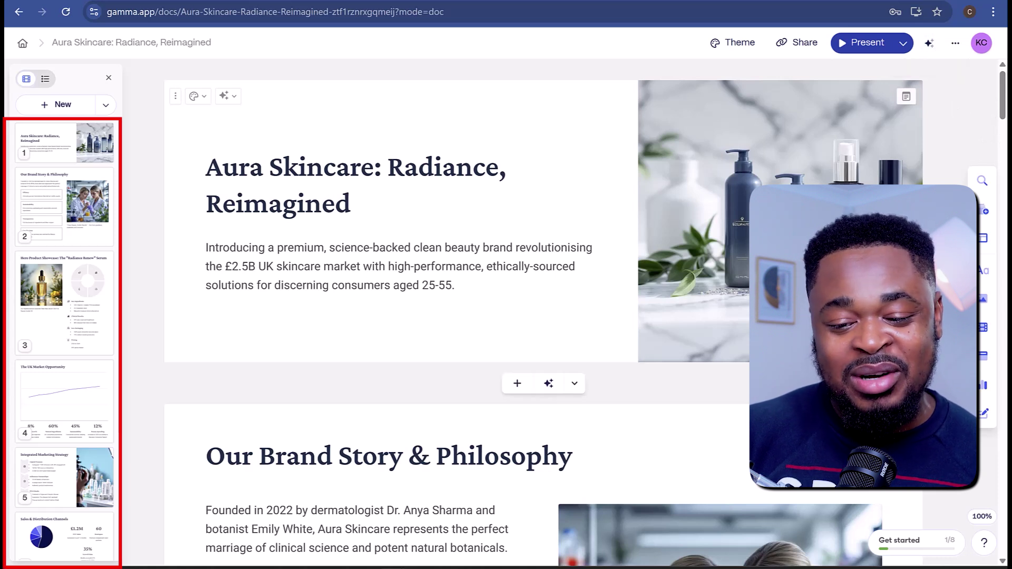
scroll(544, 313, "down", 8)
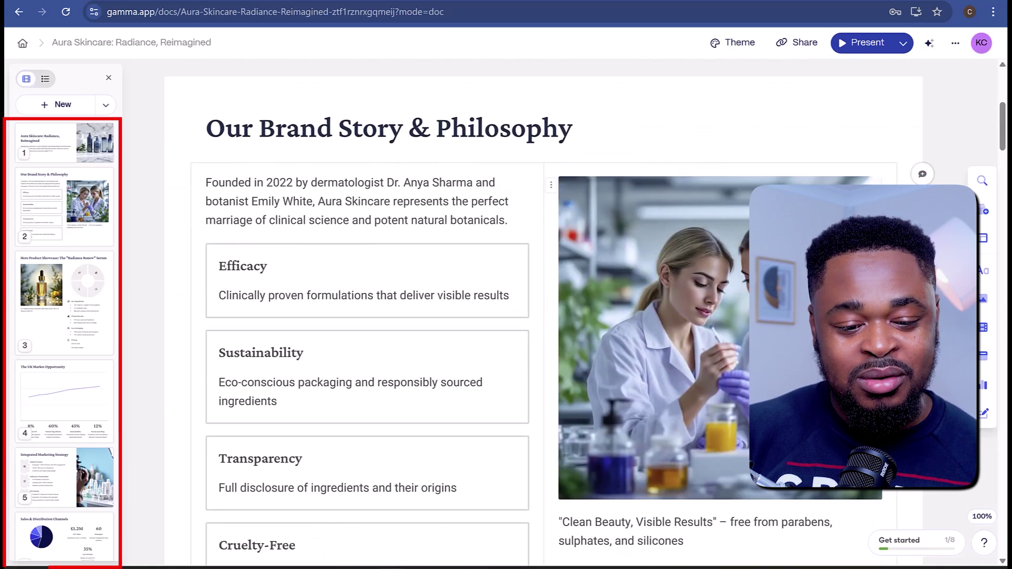
scroll(543, 313, "up", 8)
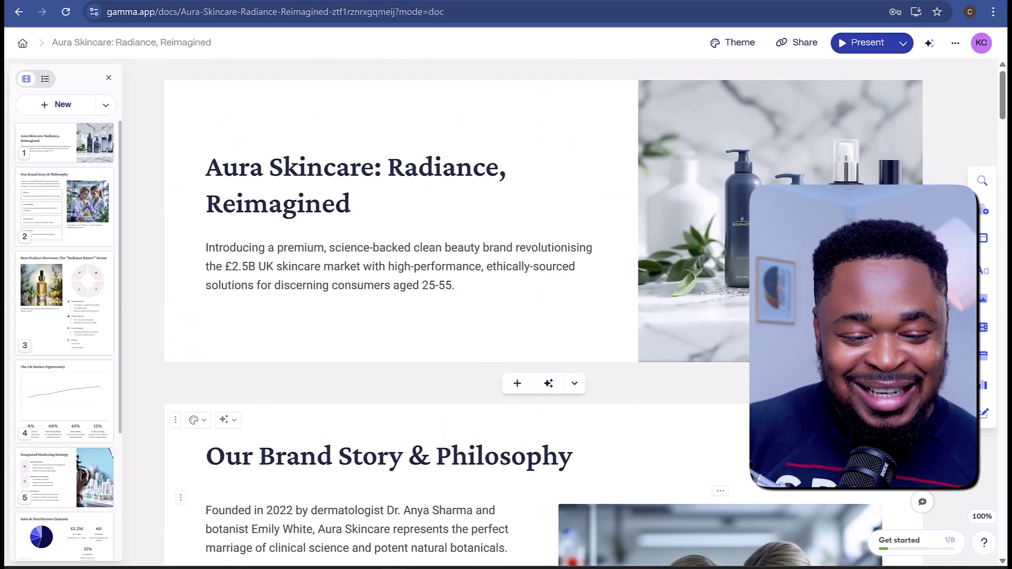
scroll(544, 313, "down", 15)
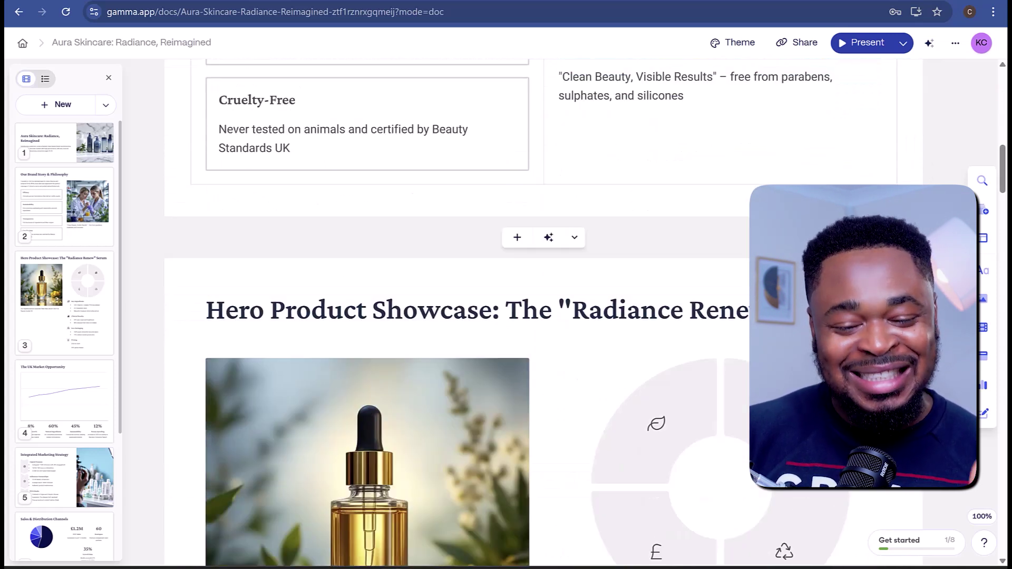
scroll(543, 313, "down", 2)
scroll(544, 313, "down", 10)
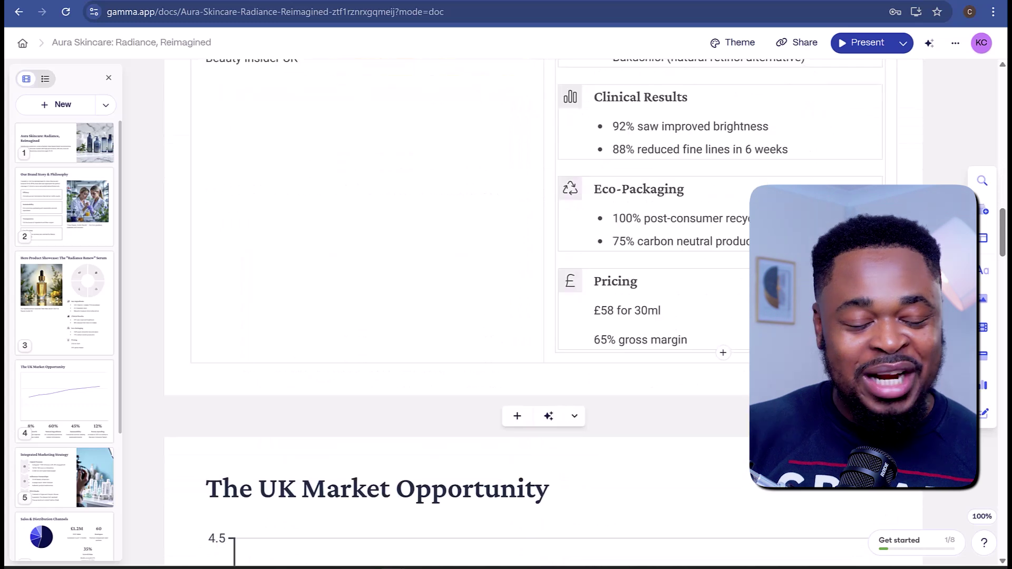
scroll(543, 313, "down", 15)
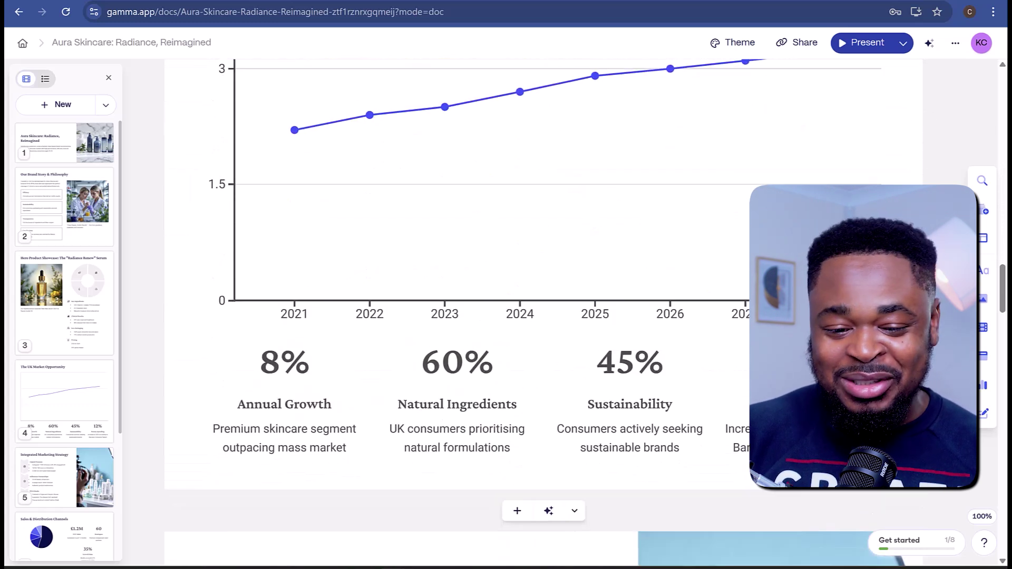
scroll(544, 313, "down", 10)
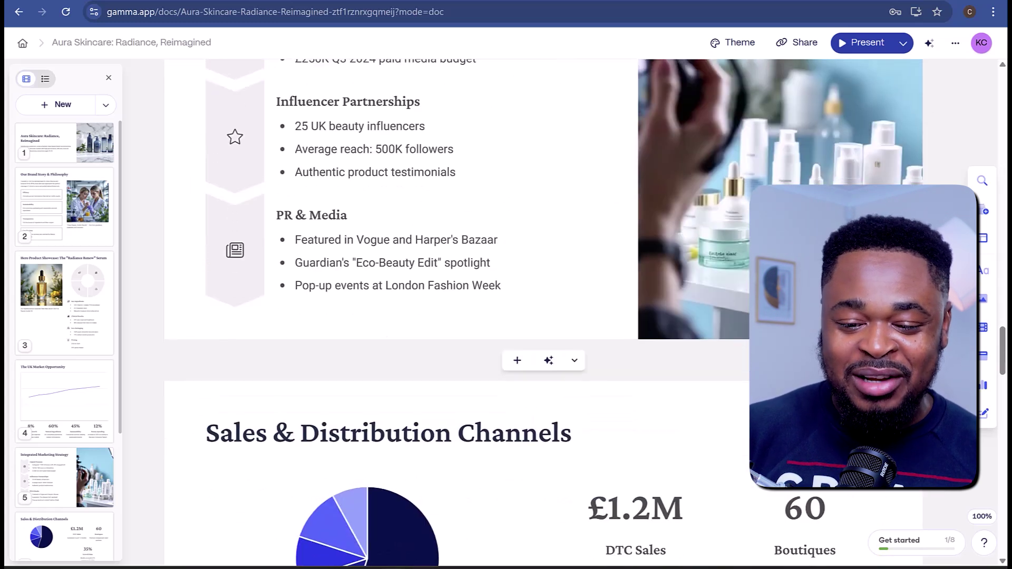
scroll(544, 313, "down", 8)
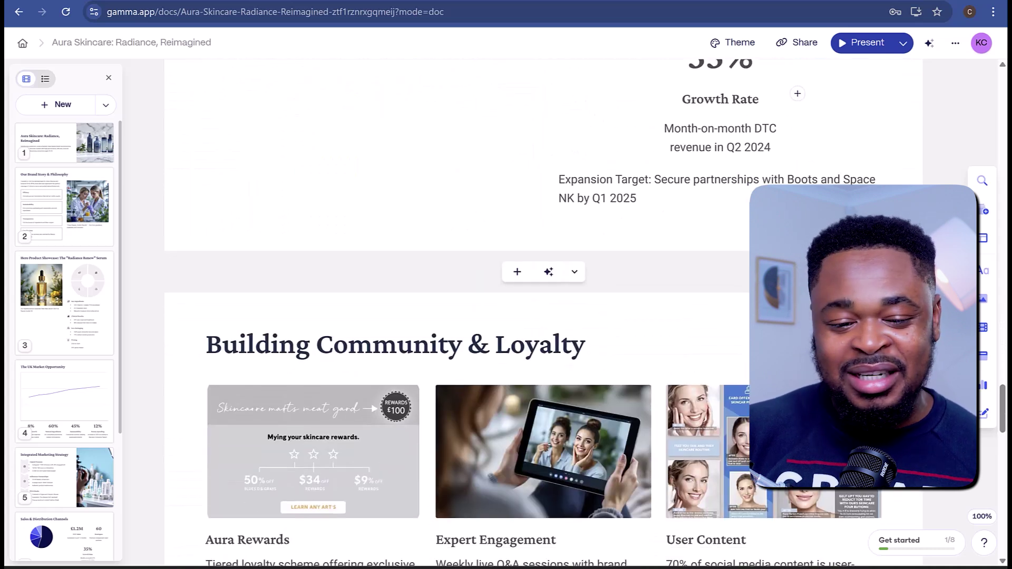
scroll(544, 313, "down", 8)
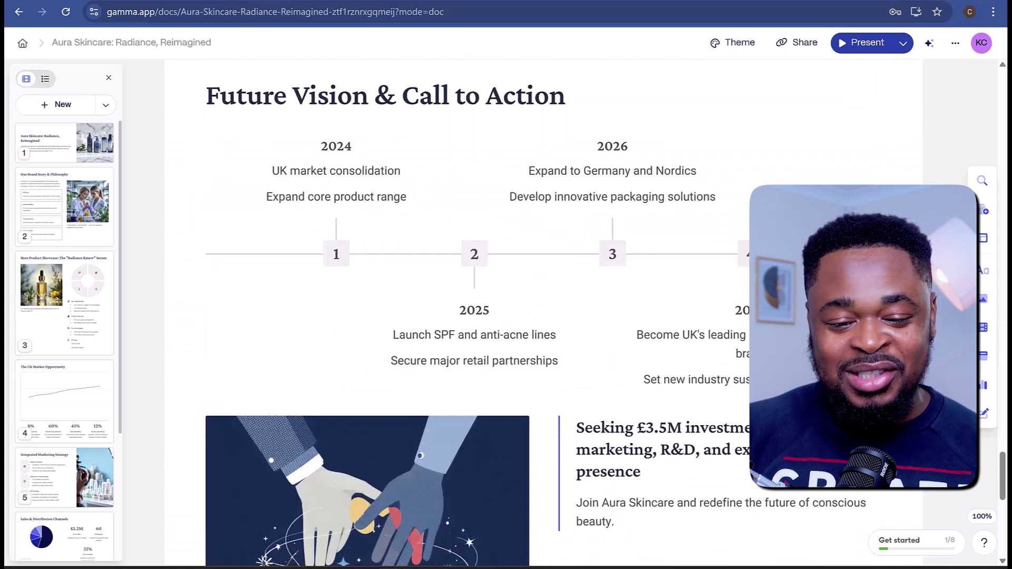
scroll(544, 313, "down", 8)
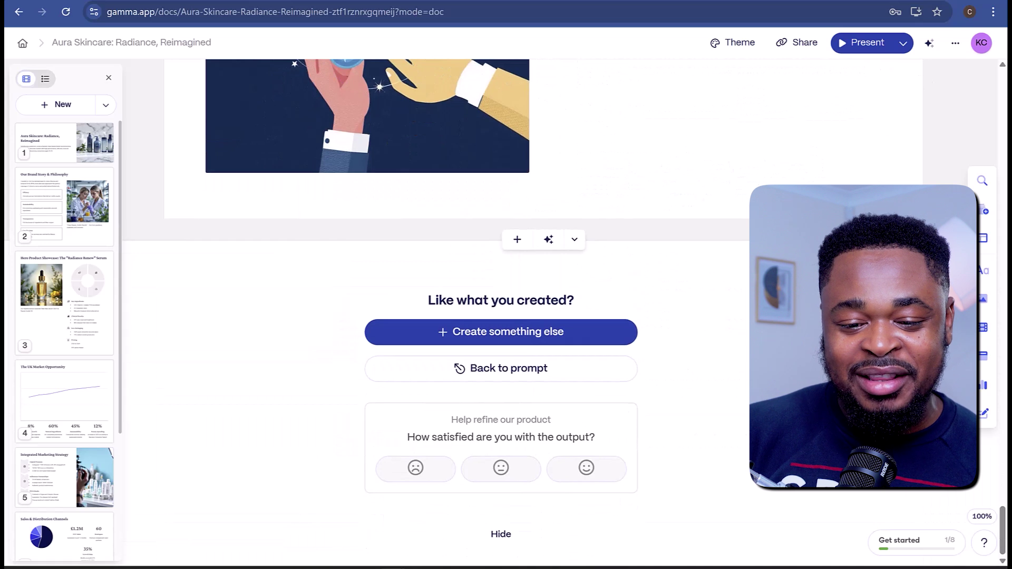
scroll(544, 313, "up", 15)
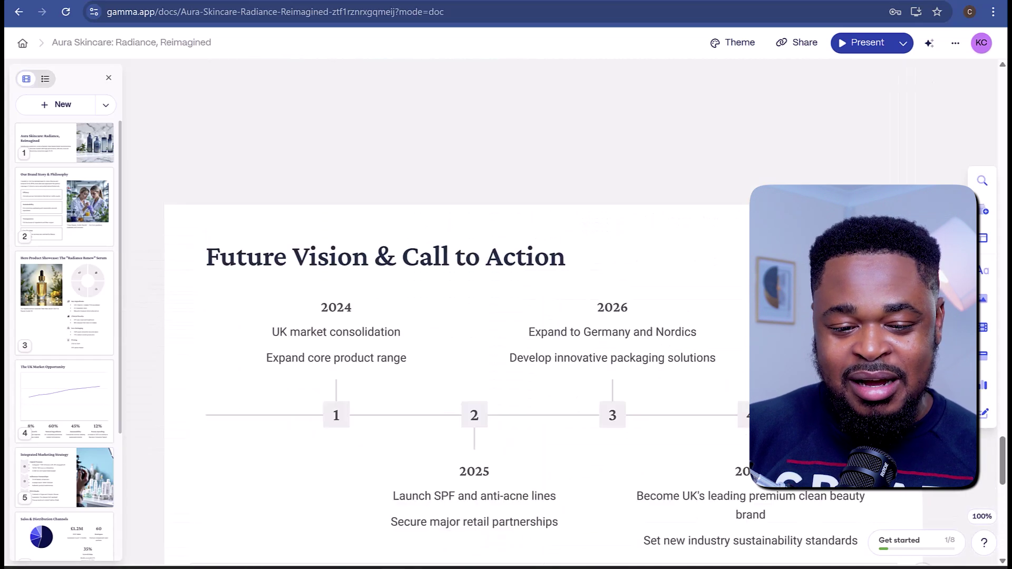
scroll(544, 313, "up", 15)
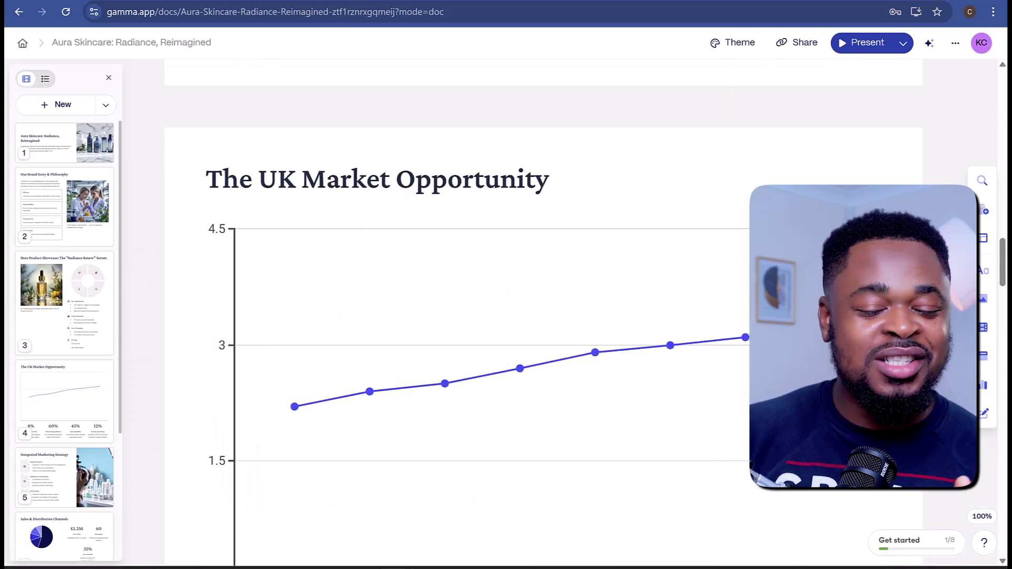
scroll(544, 313, "up", 10)
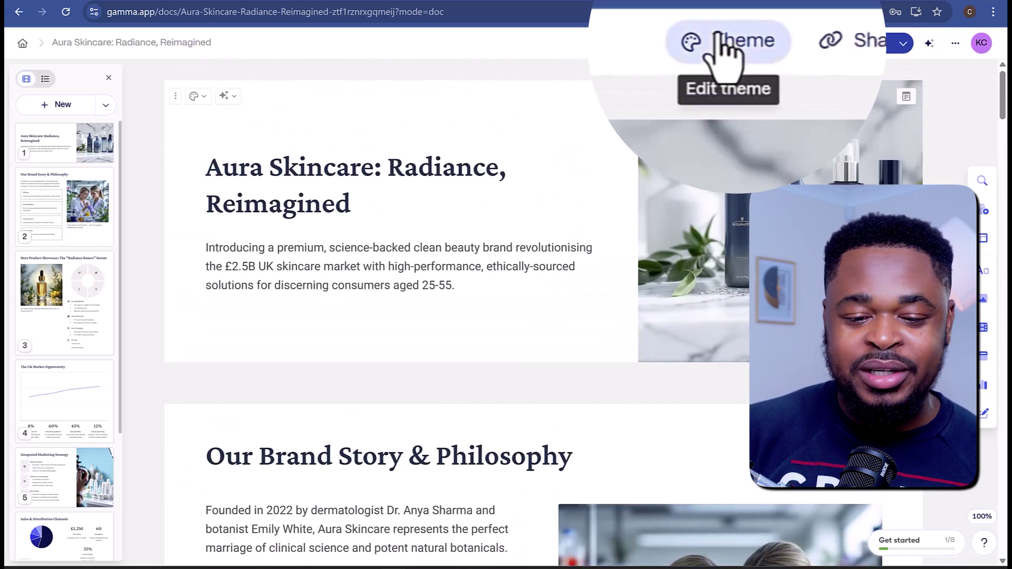
Change the presentation's theme to Zephyr.
left_click(725, 46)
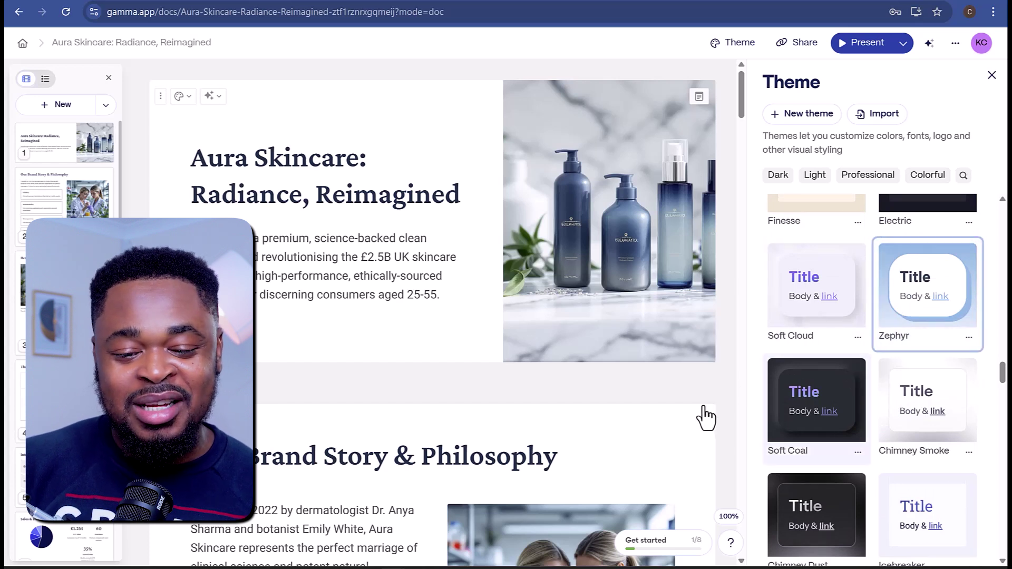
left_click(916, 282)
left_click(991, 75)
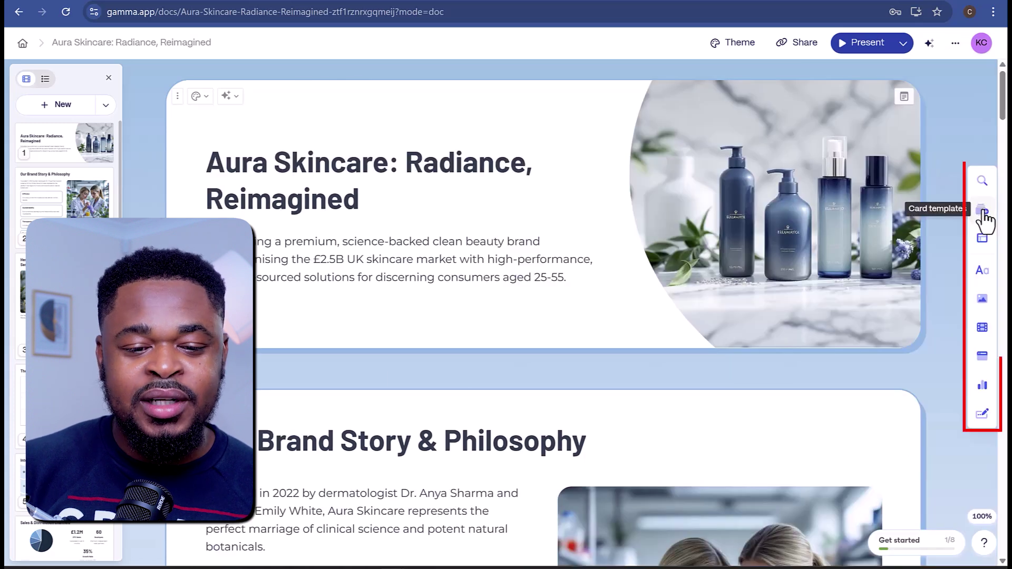
Look through the card templates available for creating a new card.
left_click(982, 213)
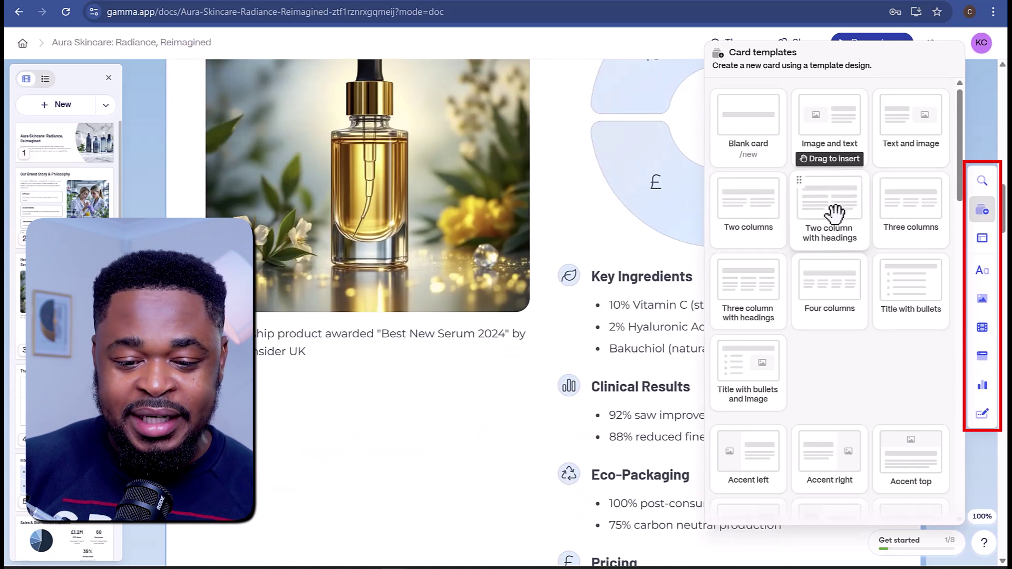
left_click(849, 108)
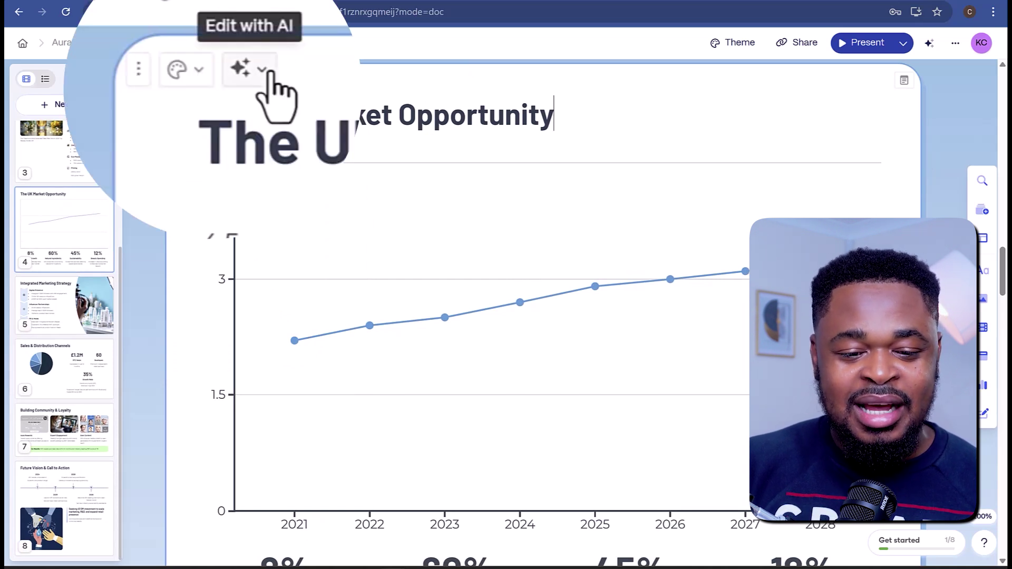
Apply the AI layout with a product image banner above the title to The UK Market Opportunity card and check the card.
left_click(238, 82)
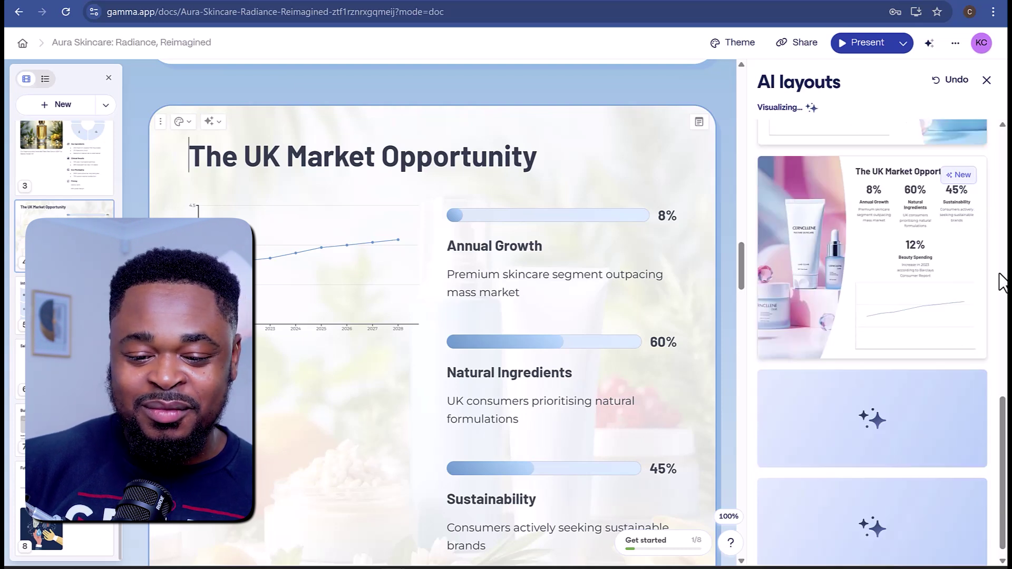
left_click(885, 333)
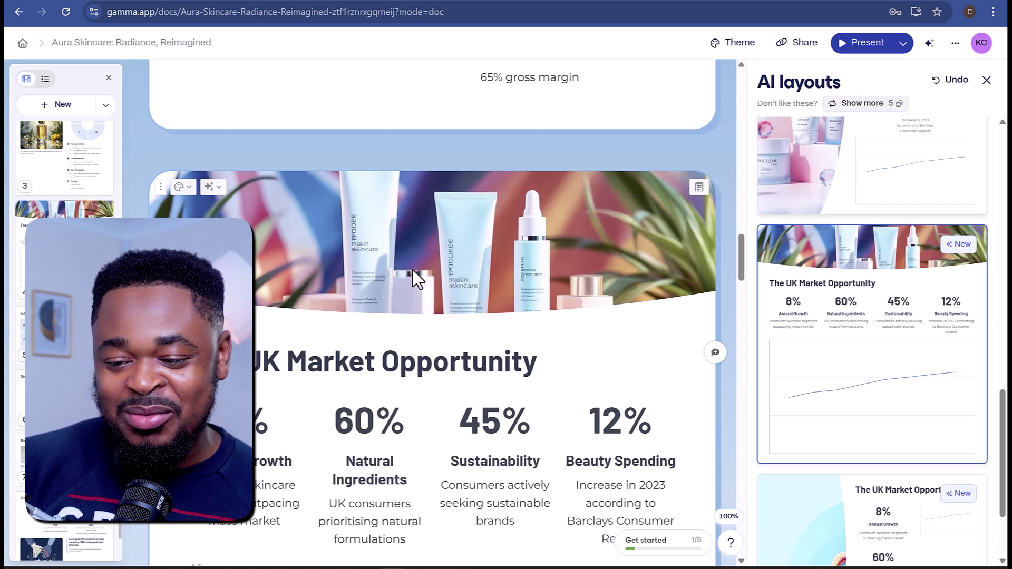
scroll(518, 356, "down", 4)
scroll(517, 358, "down", 12)
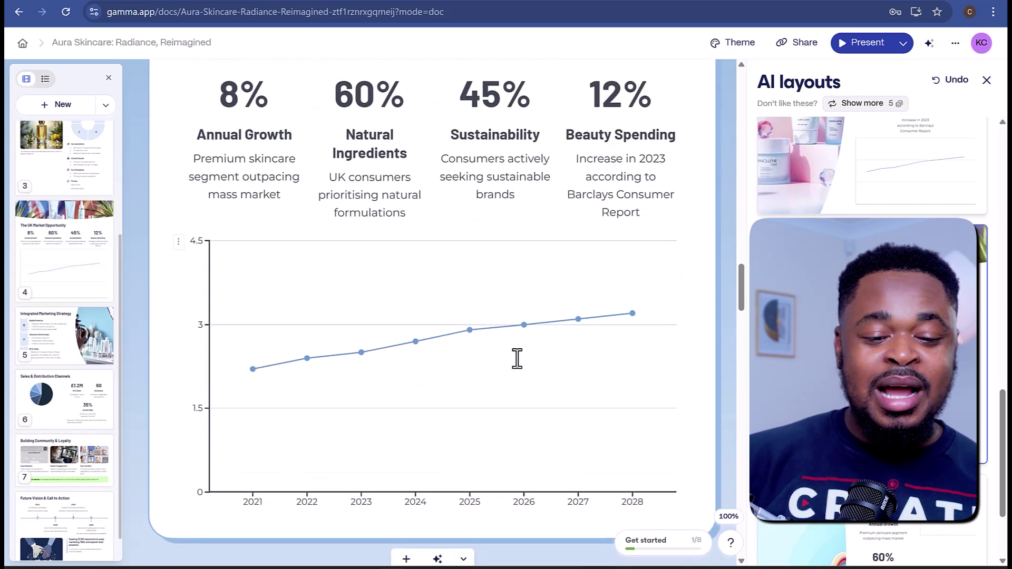
Use AI editing to condense the text of the Sales & Distribution Channels card.
scroll(460, 243, "down", 10)
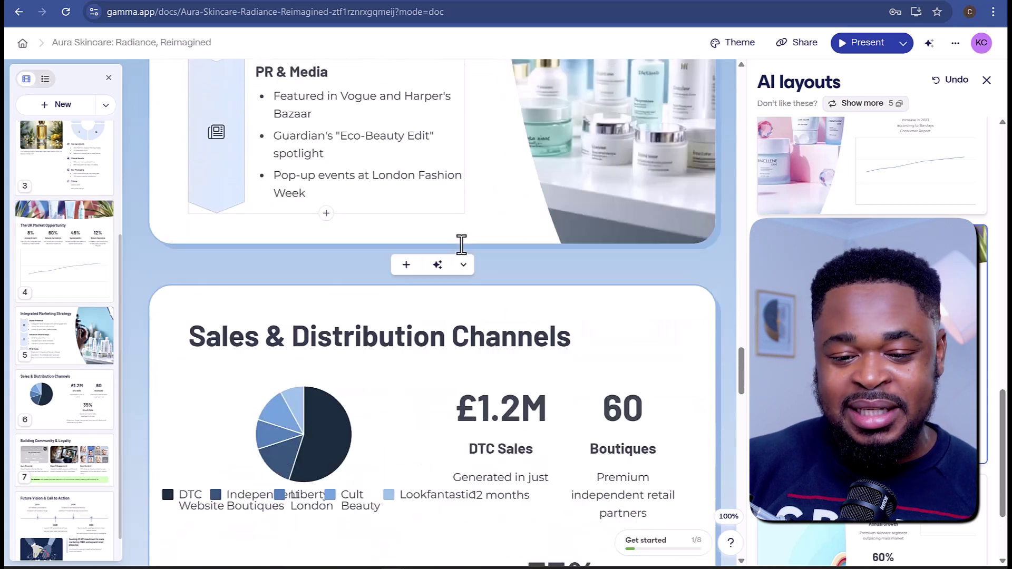
left_click(216, 95)
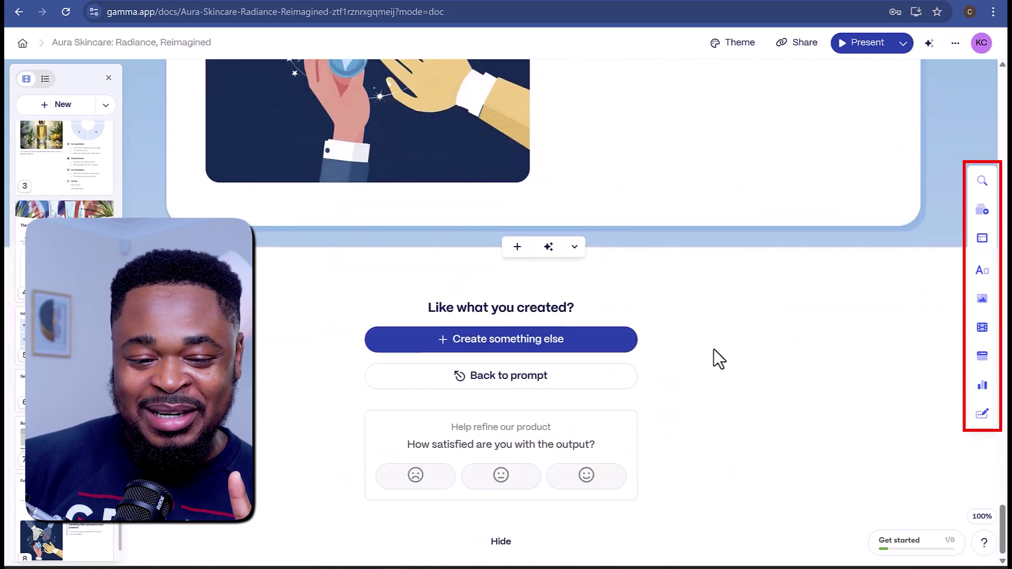
Try a three-item staircase smart layout below the Expansion Target text on the Sales & Distribution Channels card, and undo the insertion.
left_click(986, 240)
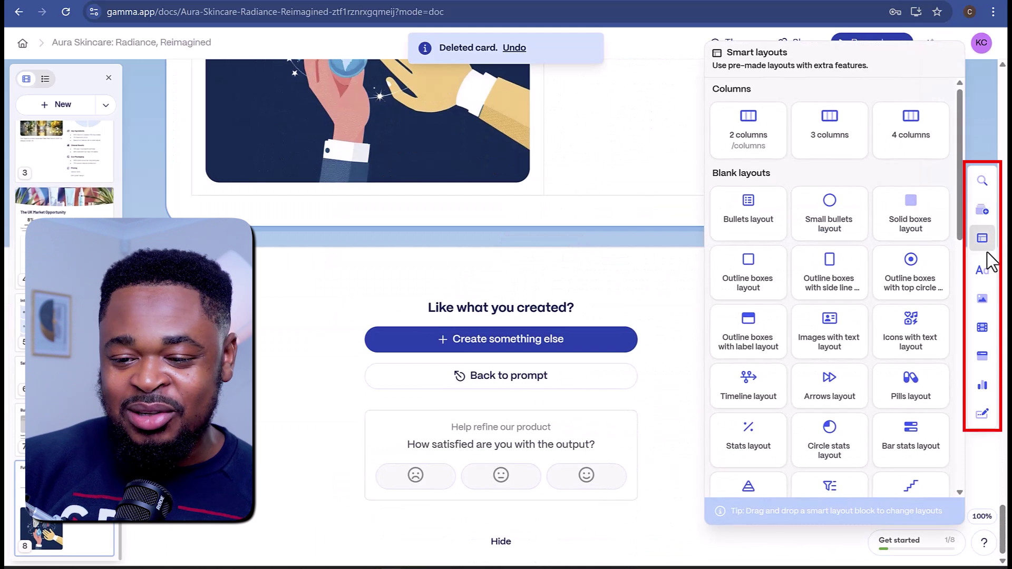
mouse_move(586, 242)
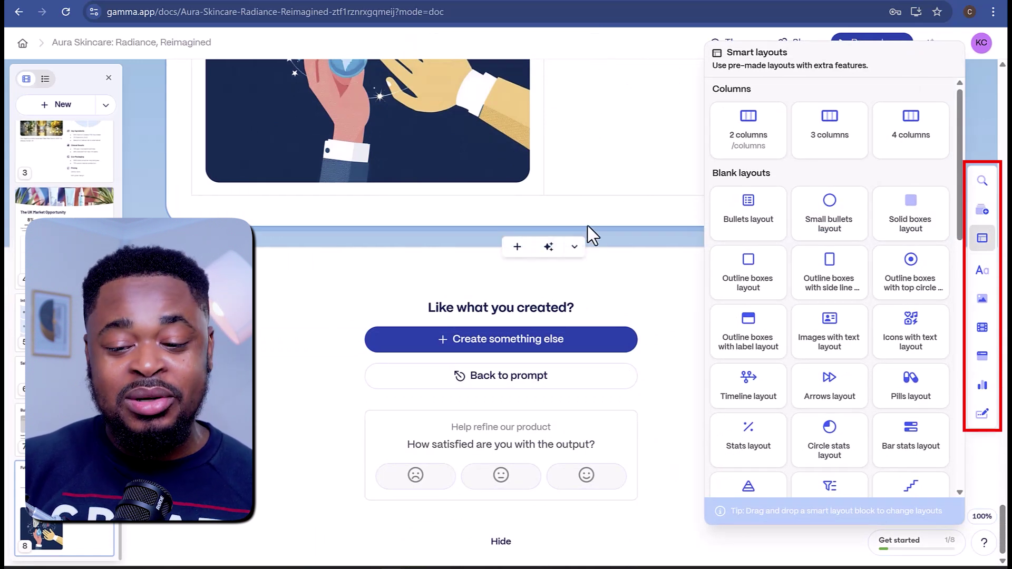
scroll(582, 199, "up", 4)
scroll(585, 198, "up", 10)
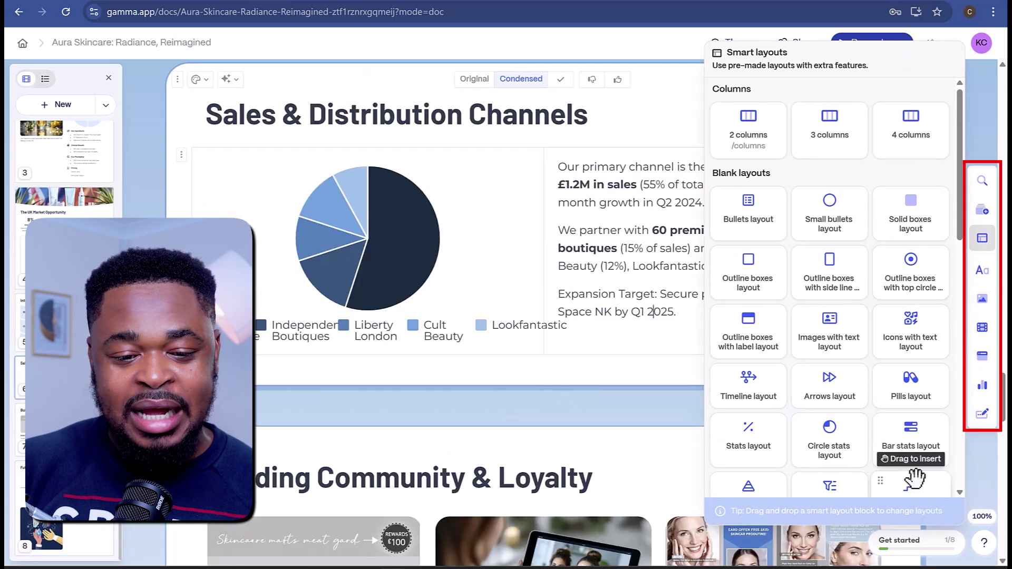
left_click_drag(597, 361, 601, 364)
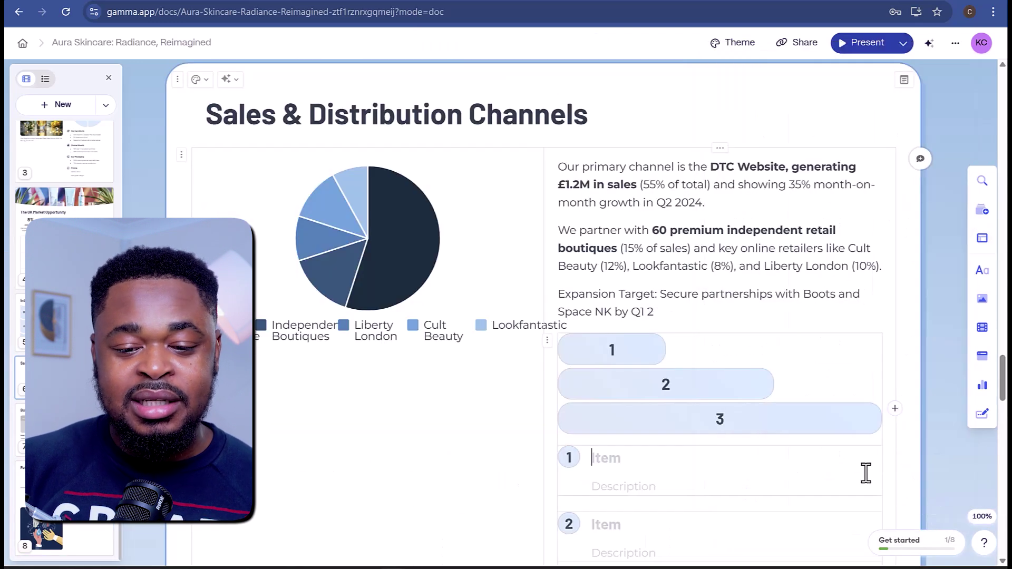
scroll(720, 383, "down", 1)
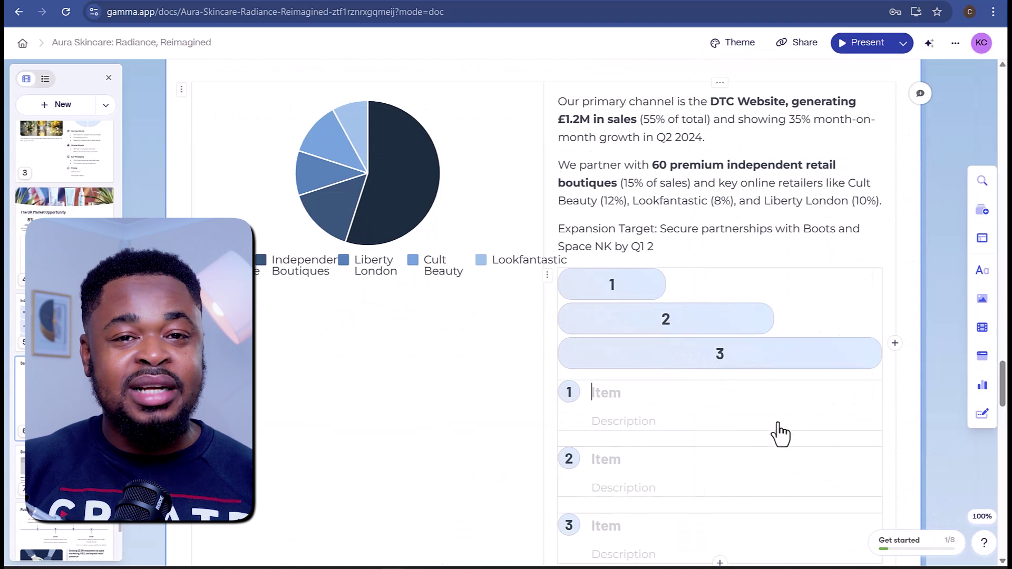
key("ctrl+z")
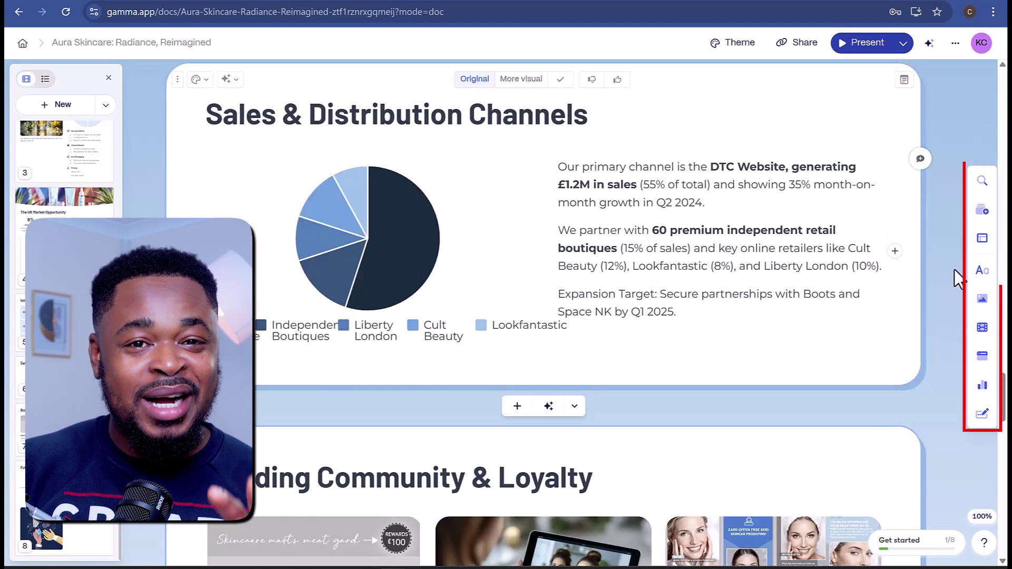
Look through the basic blocks for text, tables, lists, callout boxes and interactive elements.
left_click(987, 270)
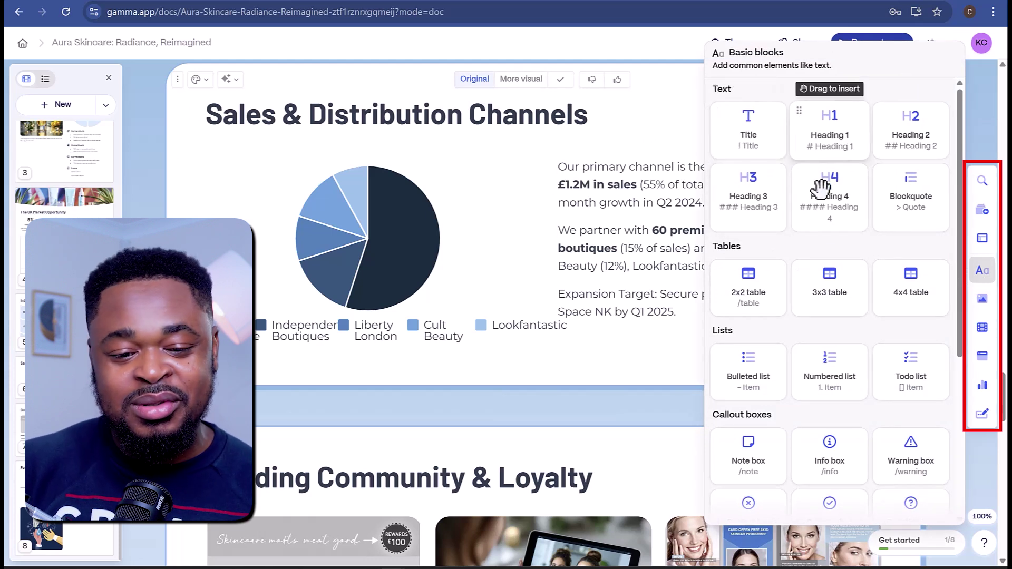
scroll(814, 308, "down", 1)
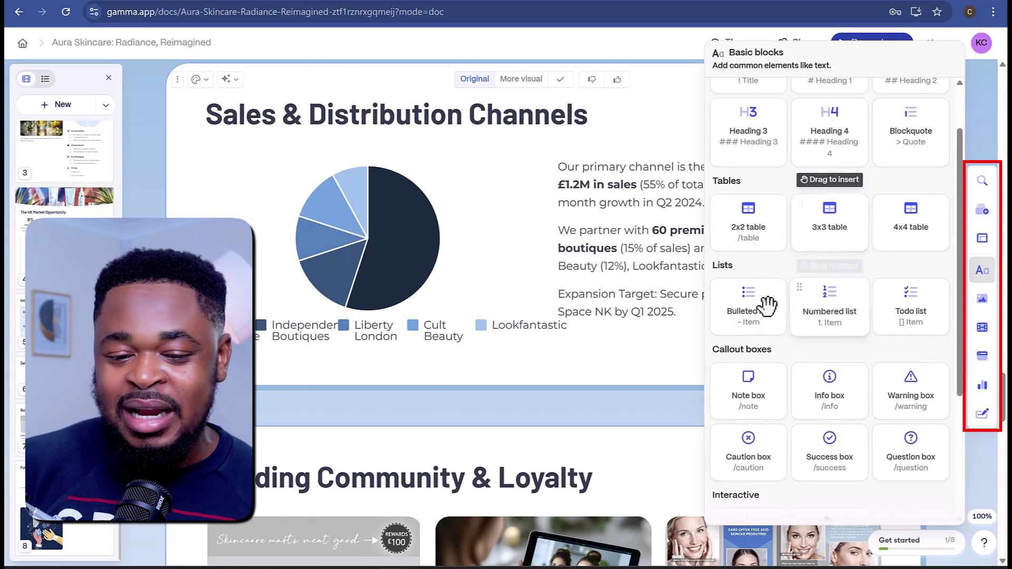
scroll(752, 401, "down", 1)
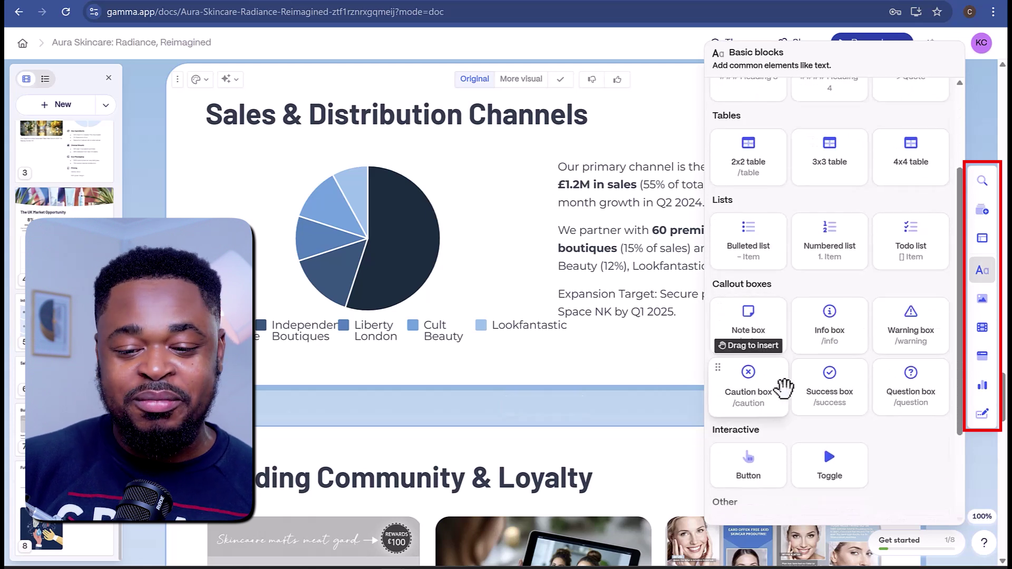
scroll(783, 388, "down", 2)
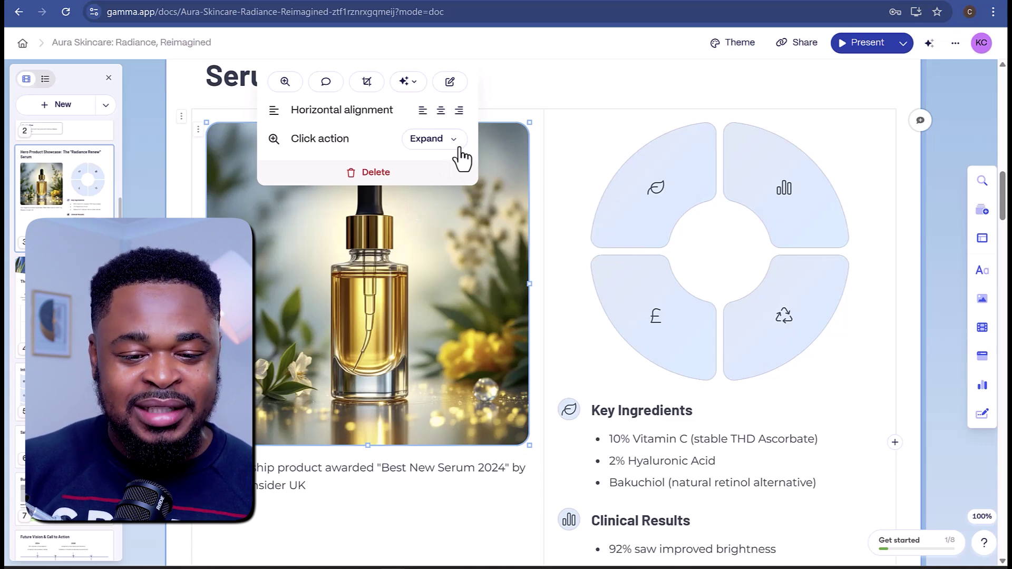
Use the AI image chat on the Radiance Renew serum photo to request a background change, add water droplets, and add a label to the bottle.
left_click(416, 83)
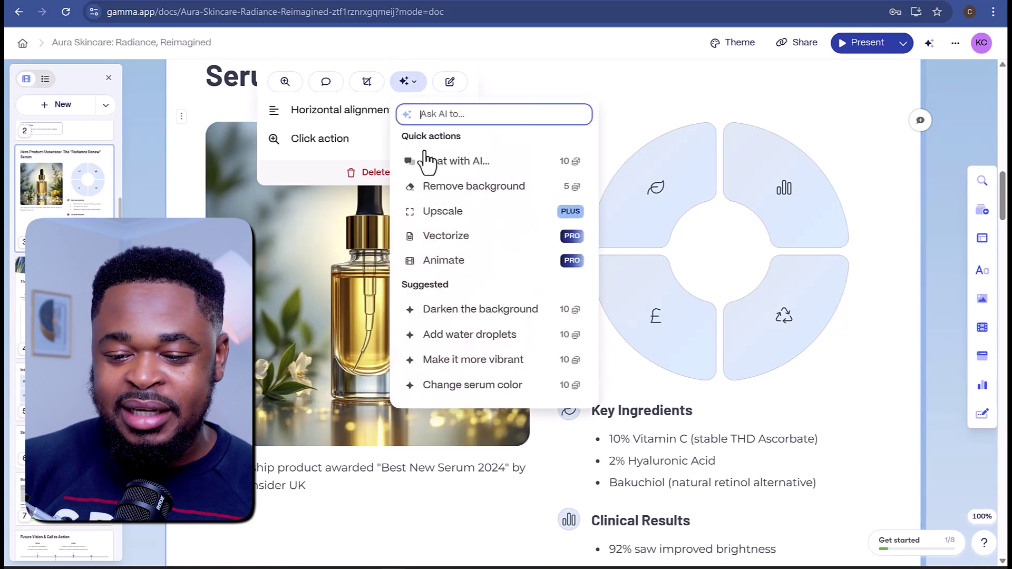
left_click(436, 162)
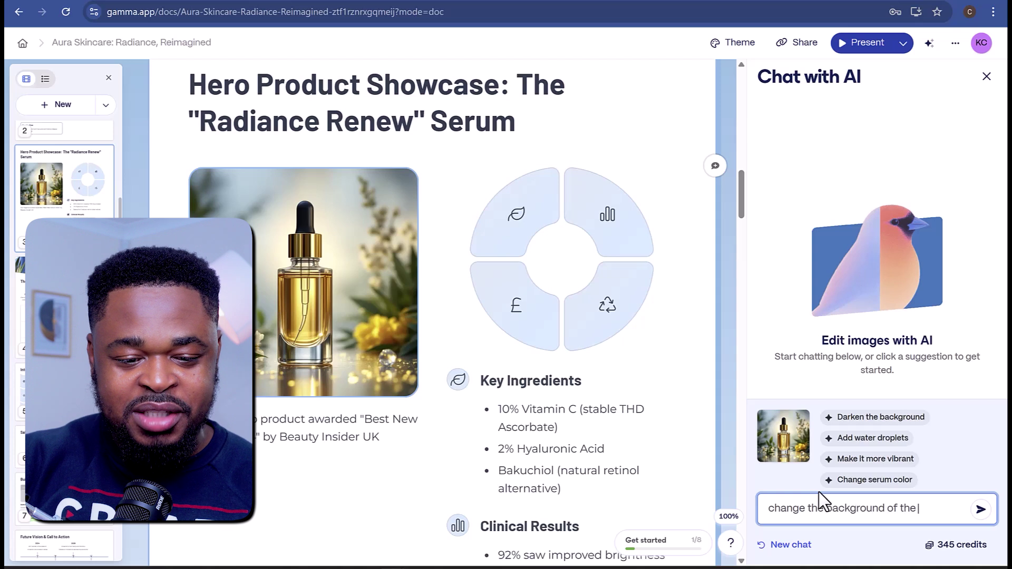
type("image")
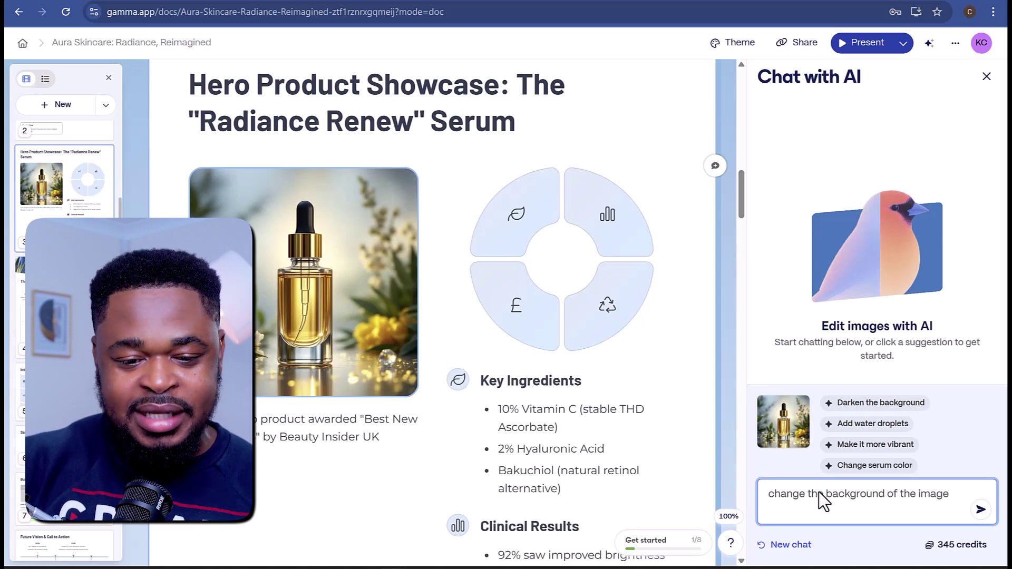
key("Return")
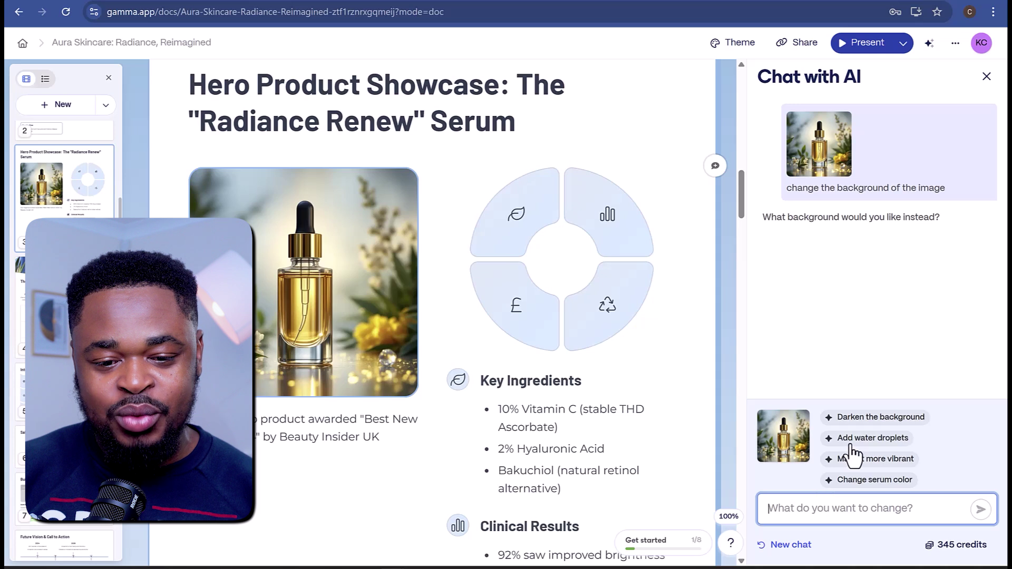
left_click(888, 446)
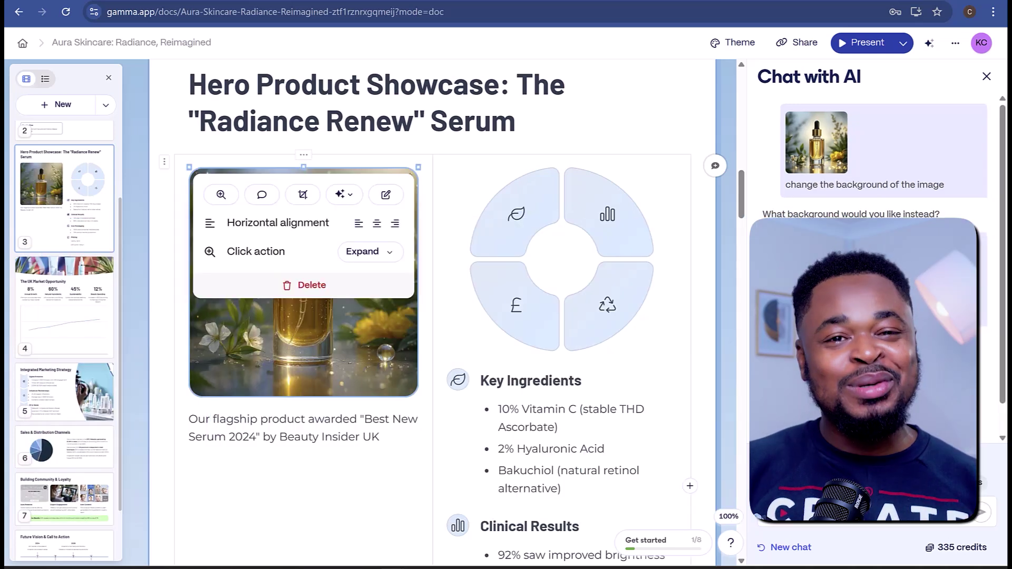
left_click(352, 360)
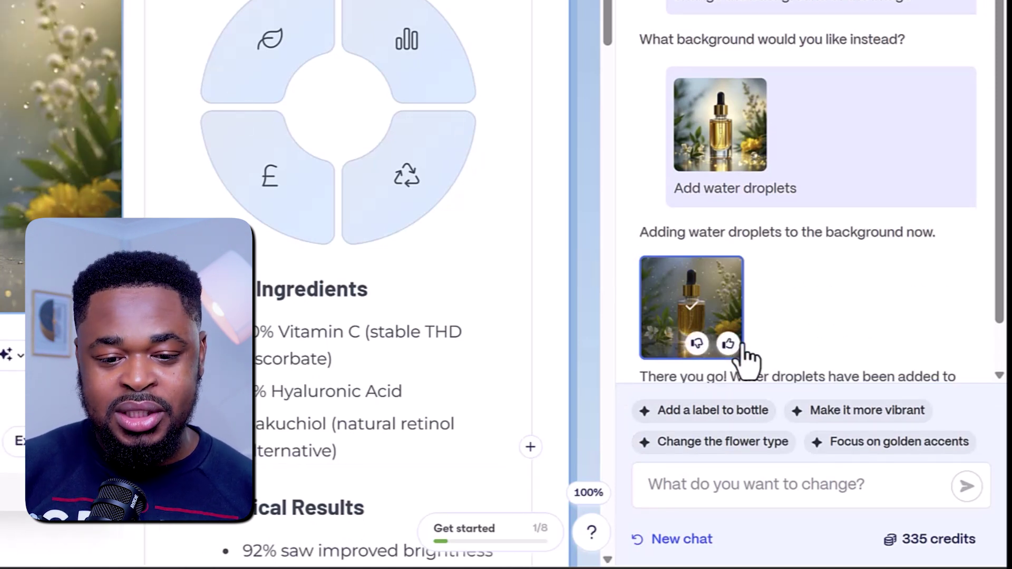
left_click(709, 411)
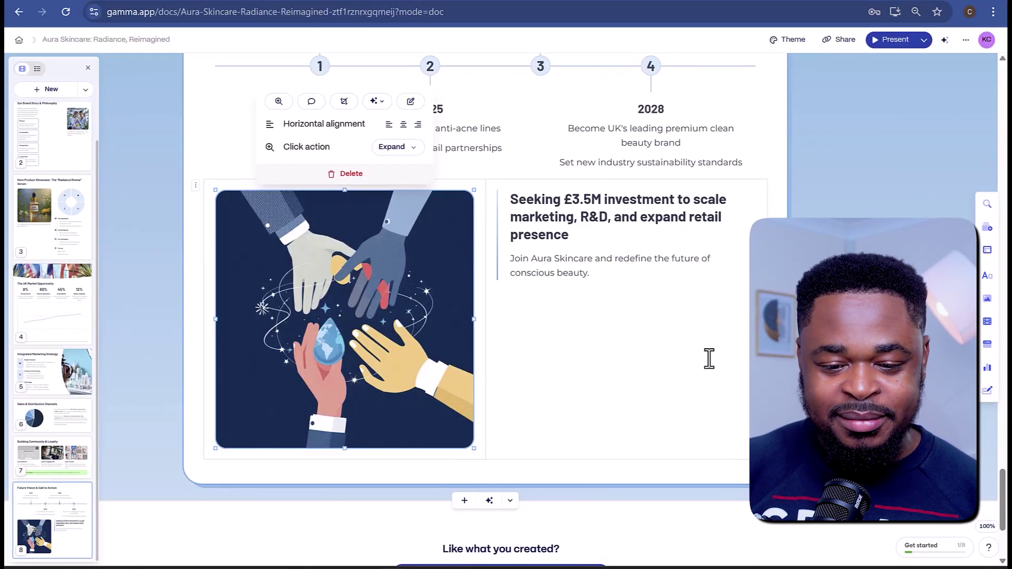
Add a blank card after the Future Vision & Call to Action card and ask the AI chat to "add a contact section".
left_click(464, 500)
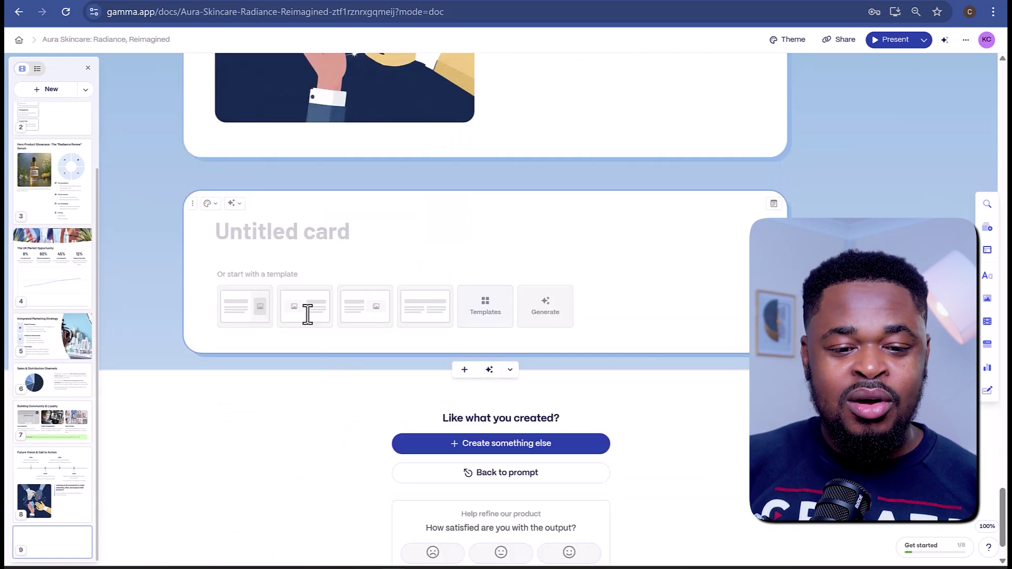
left_click(236, 205)
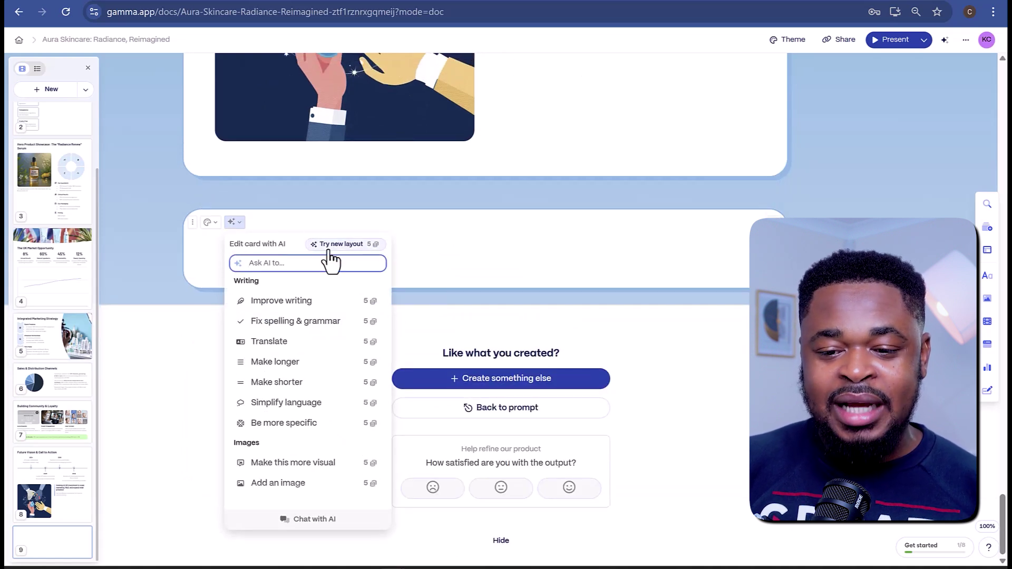
left_click(311, 519)
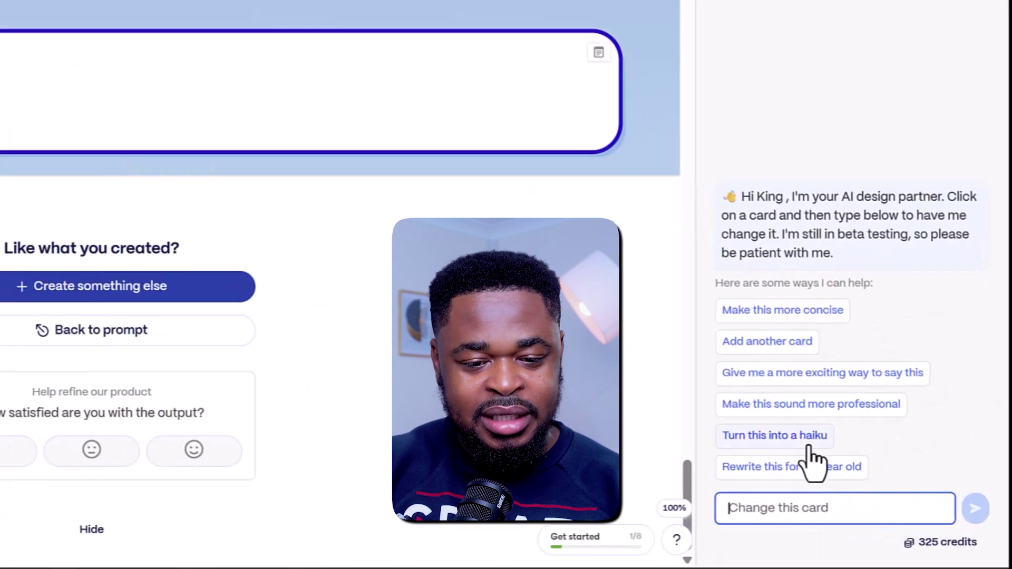
type("add a cona")
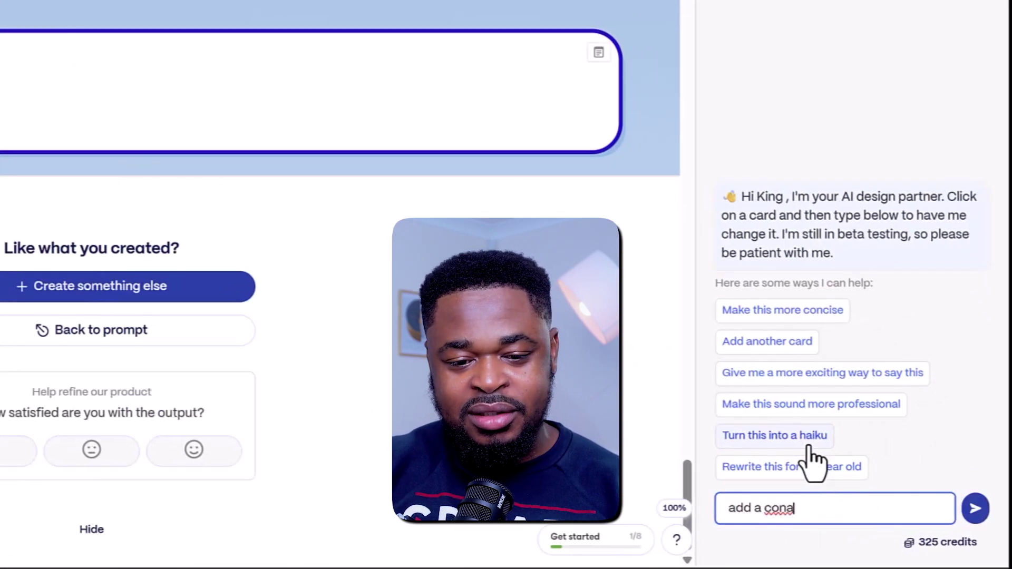
key("BackSpace")
key("BackSpace")
key("BackSpace")
key("BackSpace")
type("contact section")
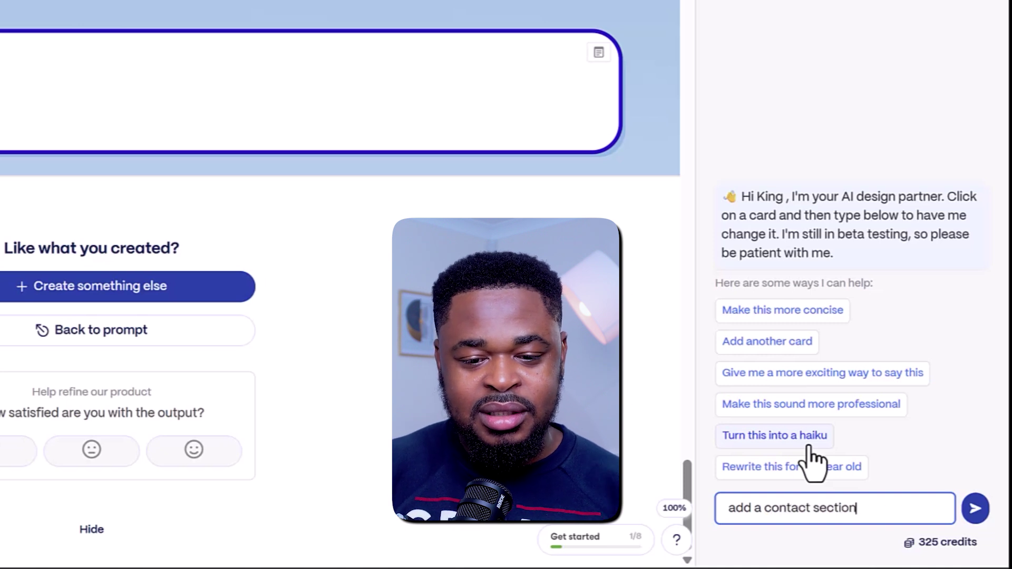
key("Return")
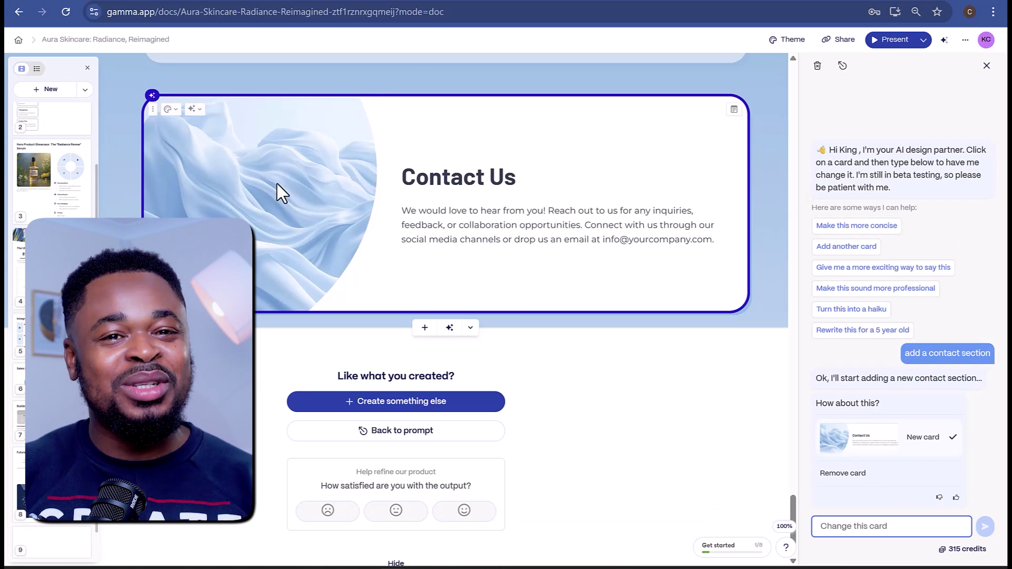
Replace the Contact Us card's accent image with an AI-generated illustration of a friendly person in a scarf surrounded by communication icons.
left_click(350, 184)
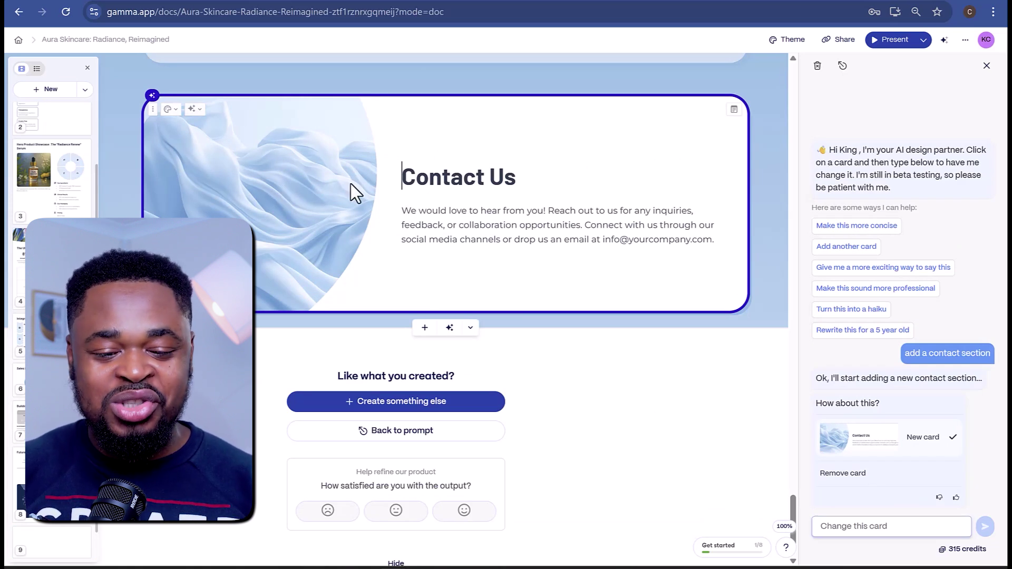
left_click(337, 179)
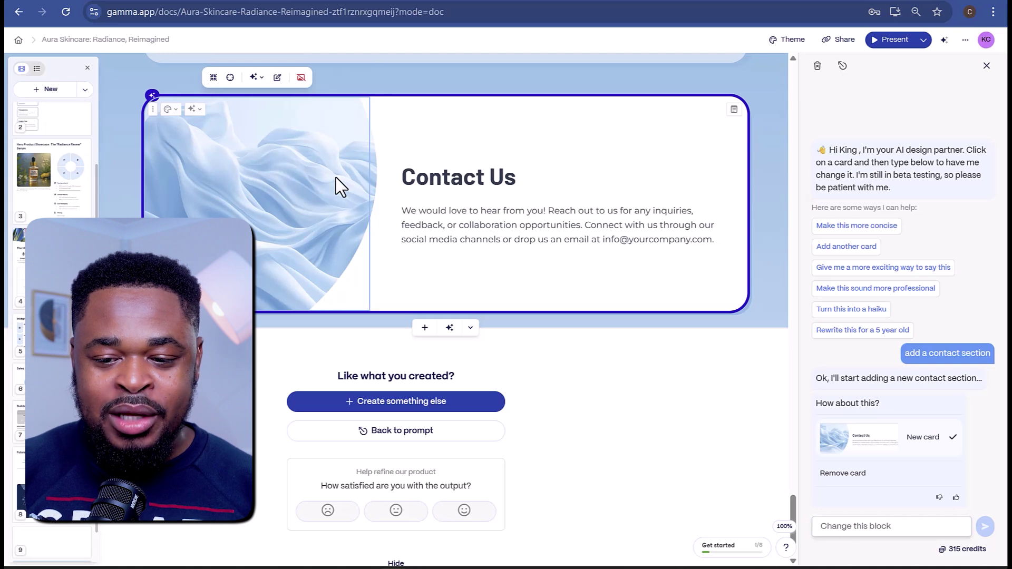
key("ctrl+0")
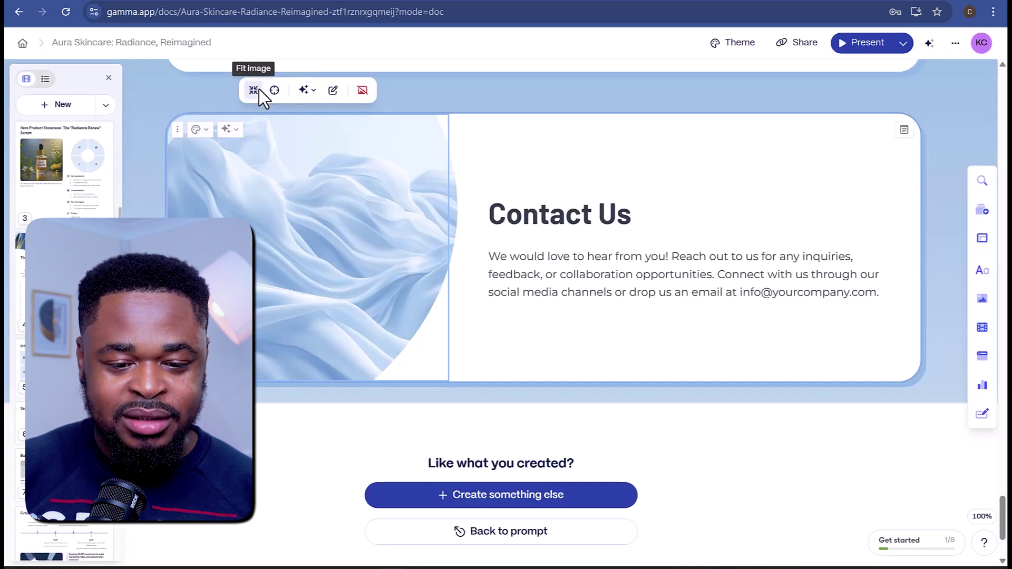
left_click(333, 91)
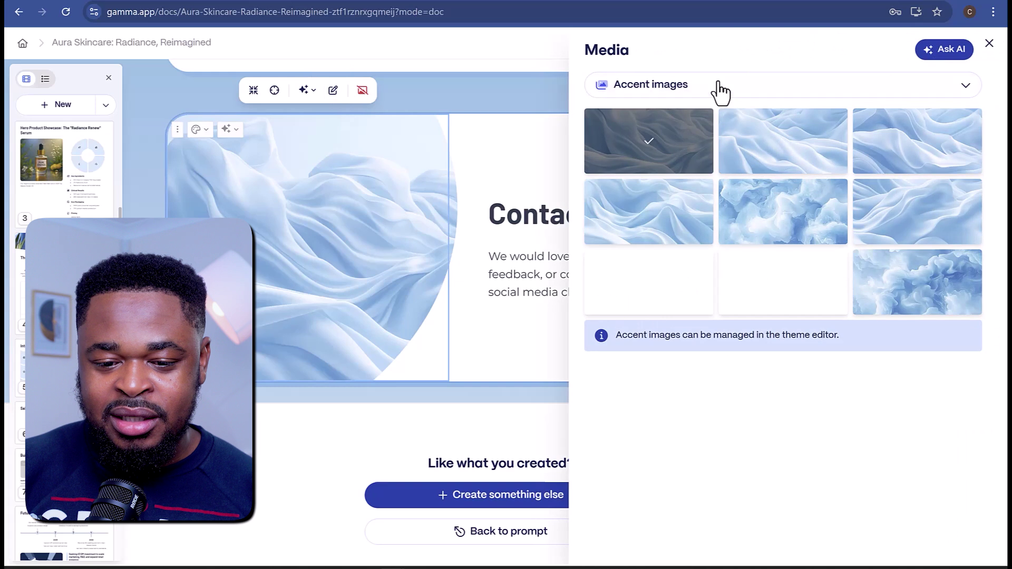
left_click(719, 90)
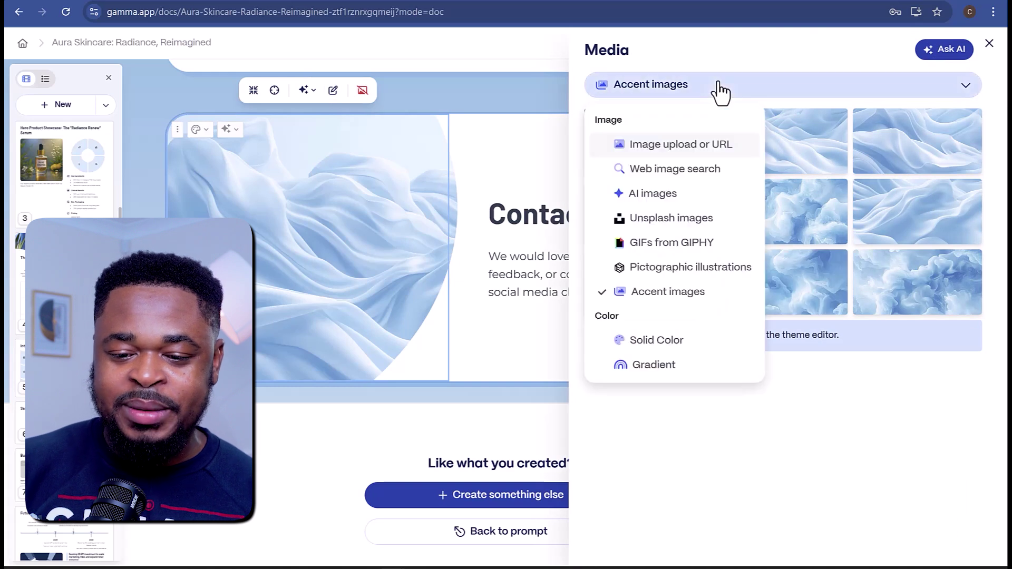
left_click(679, 197)
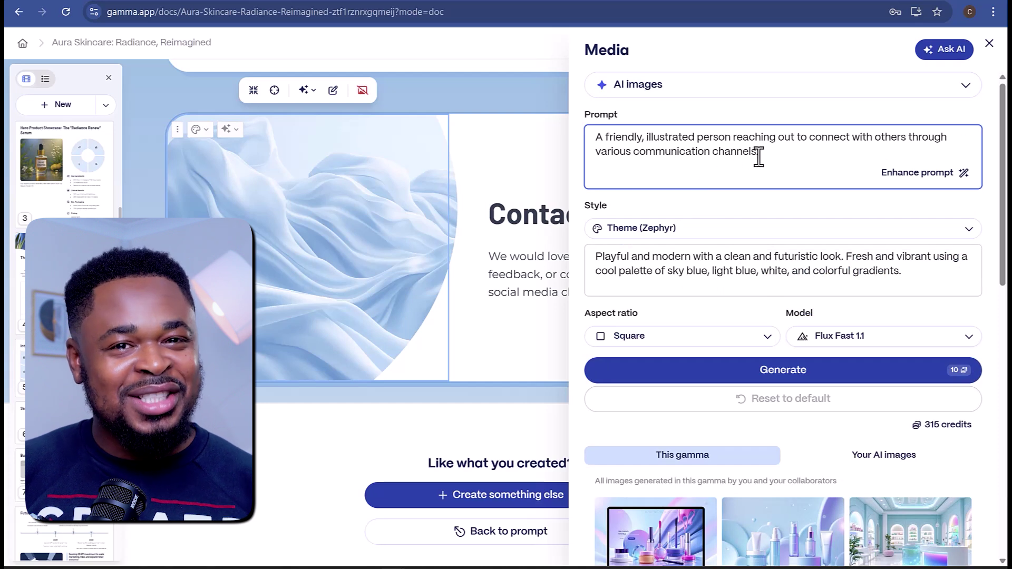
left_click(763, 368)
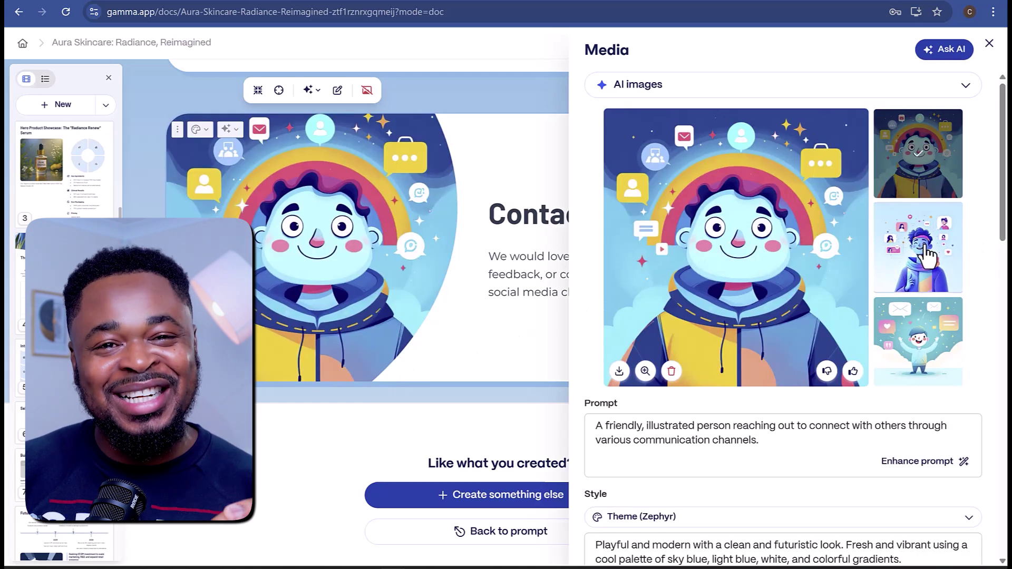
left_click(674, 344)
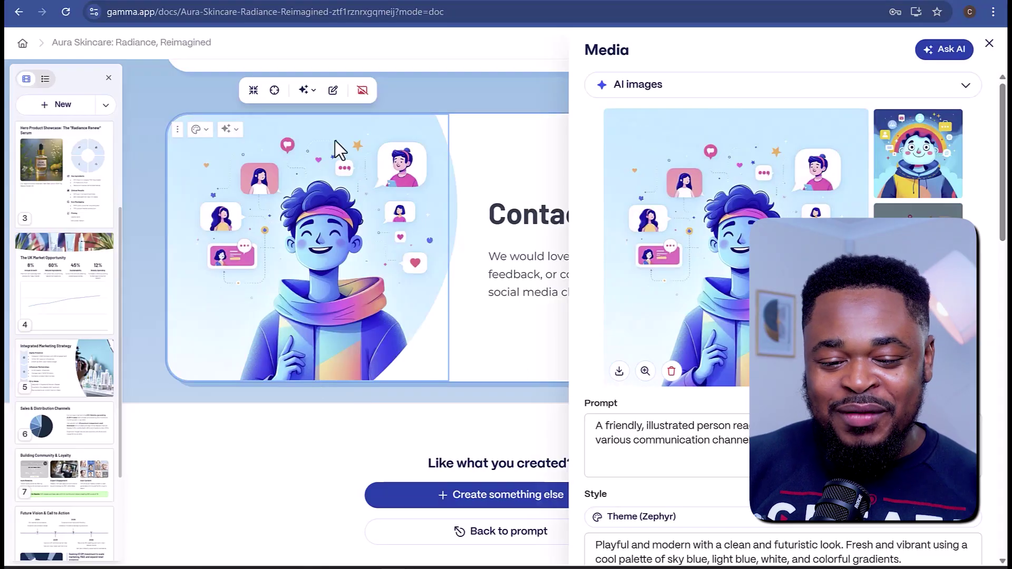
left_click(989, 44)
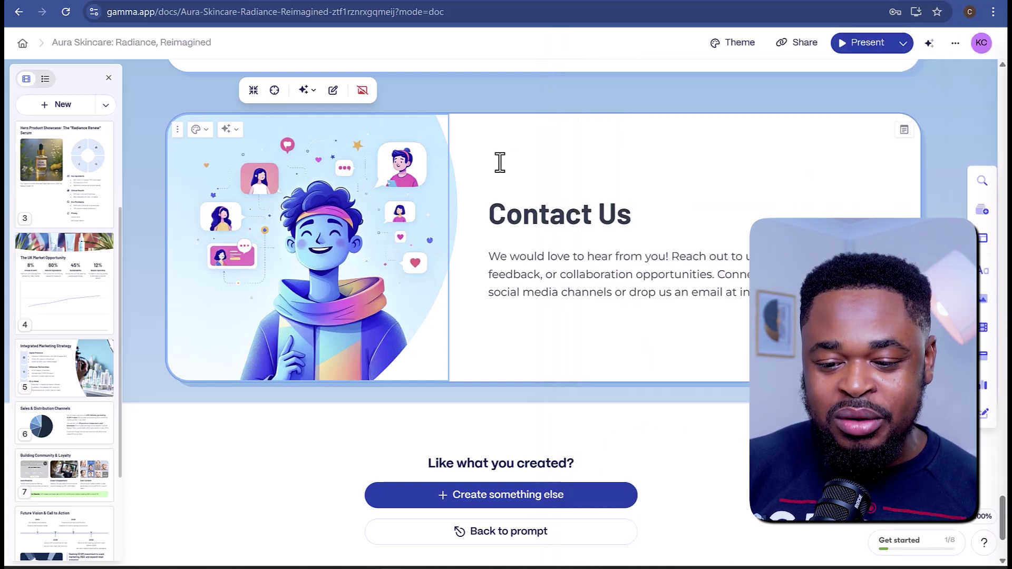
Set the focal point of the Contact Us card's accent image near the illustrated person's chin.
left_click(274, 90)
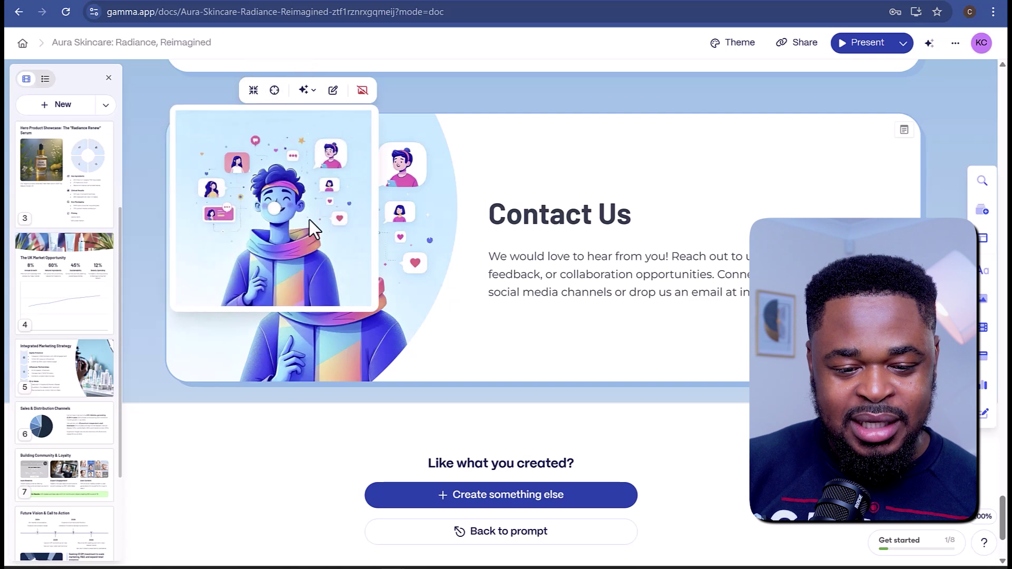
left_click(260, 220)
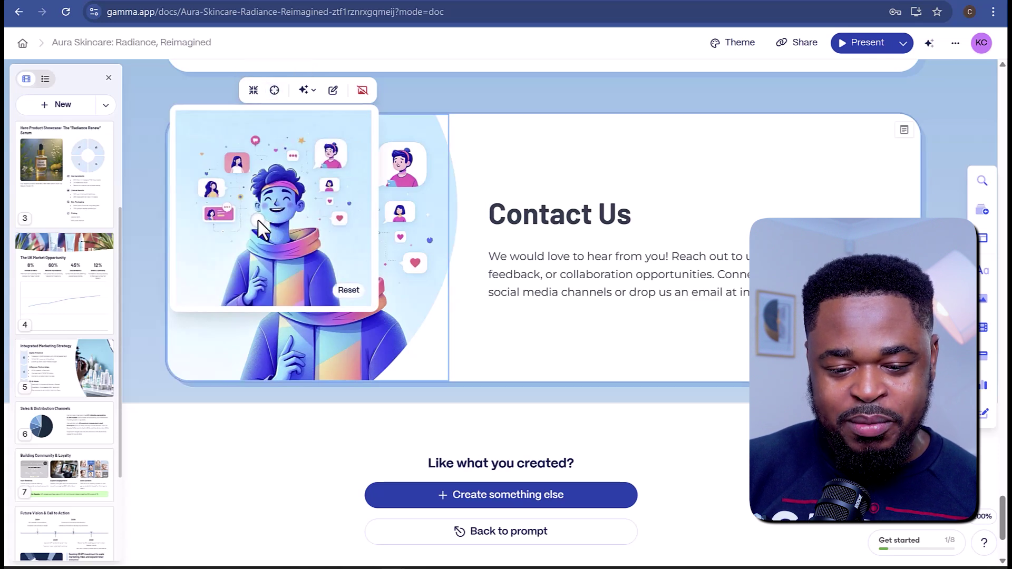
left_click(349, 291)
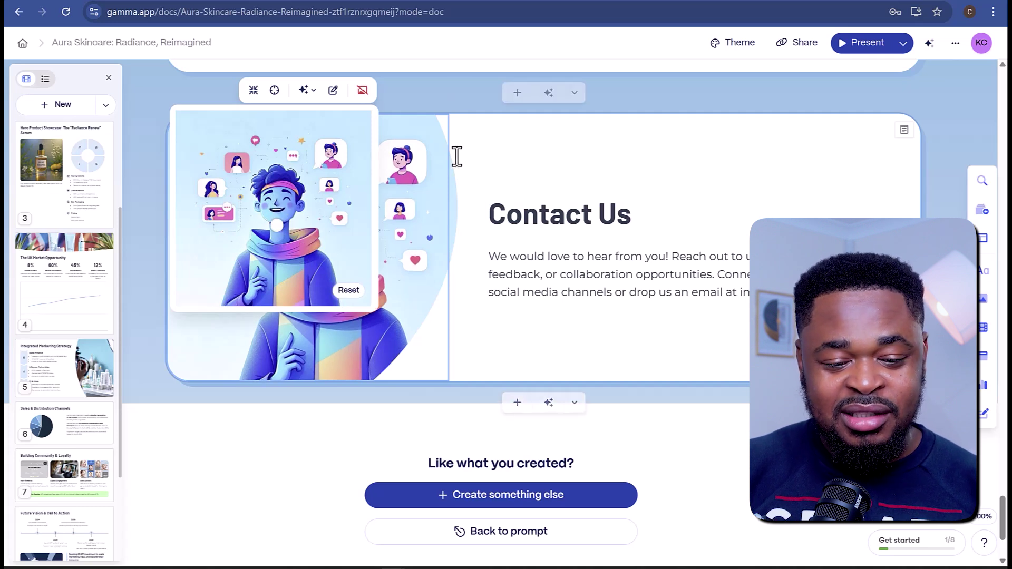
left_click(478, 293)
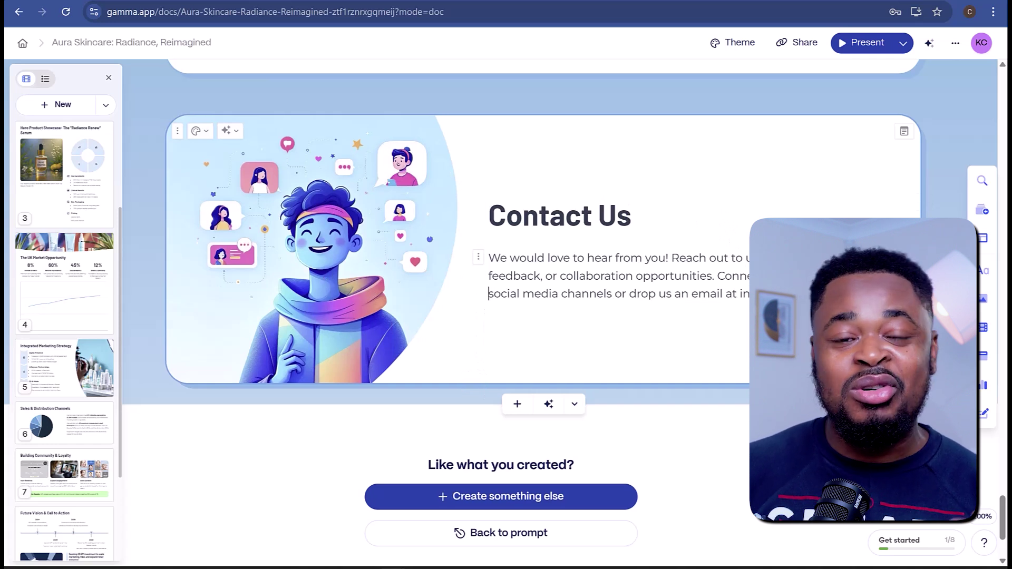
Examine the presentation's sharing options for collaboration, link access, export formats and website embedding, and close them without changes.
scroll(781, 135, "up", 6)
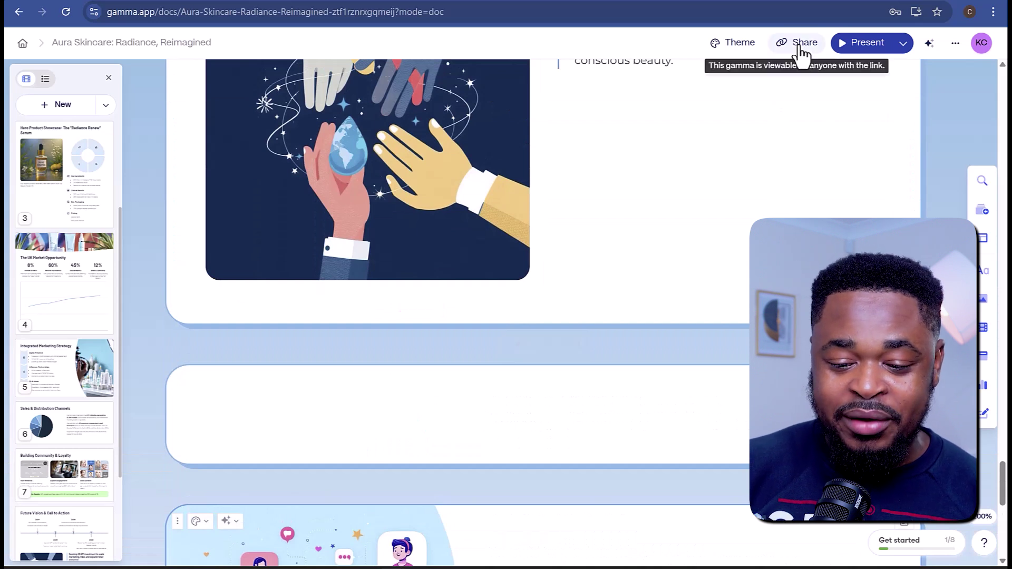
left_click(800, 51)
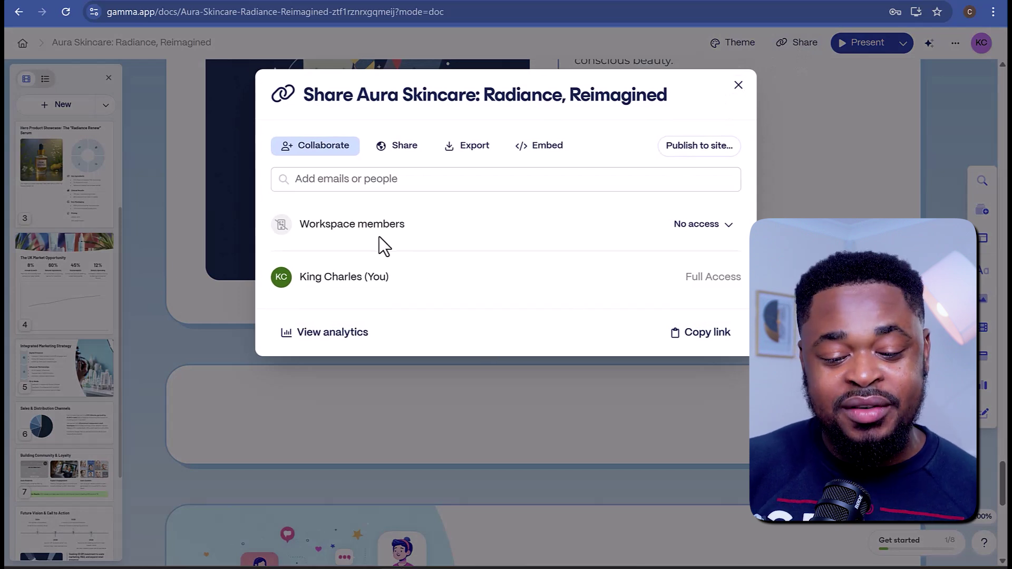
left_click(405, 155)
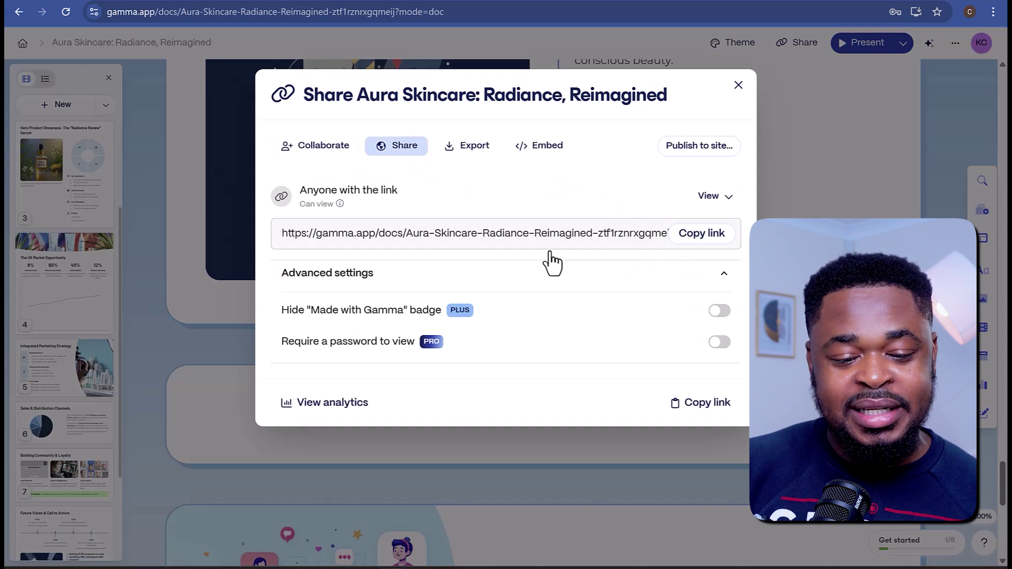
left_click(466, 150)
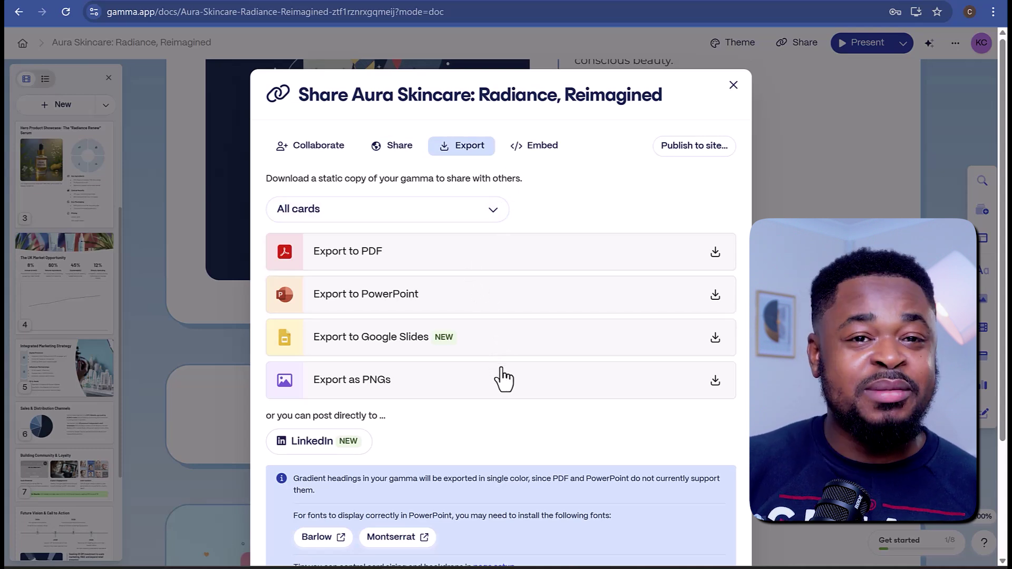
left_click(537, 148)
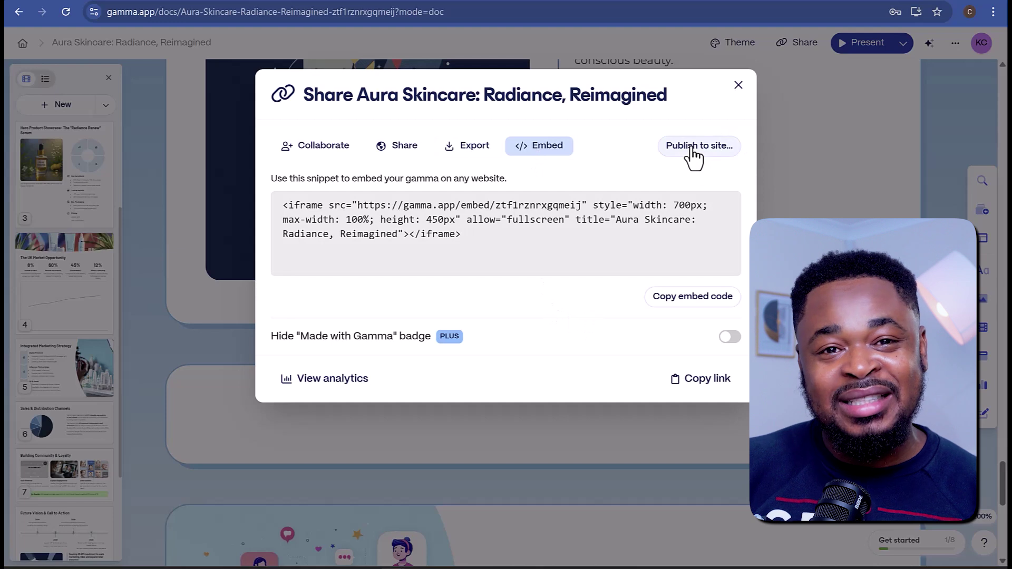
left_click(738, 85)
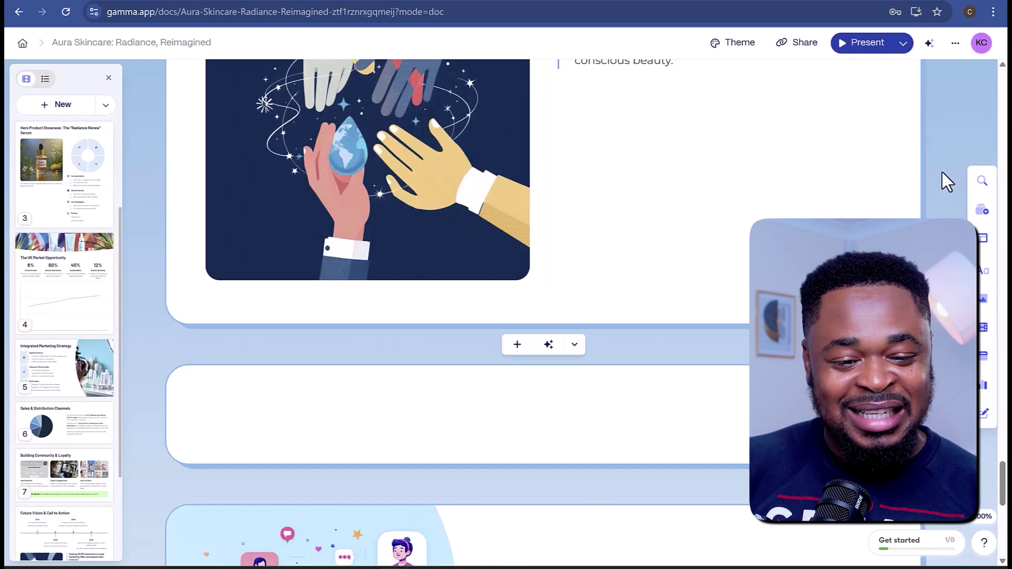
Review the presentation's cards from the end back to the title card.
scroll(941, 172, "up", 10)
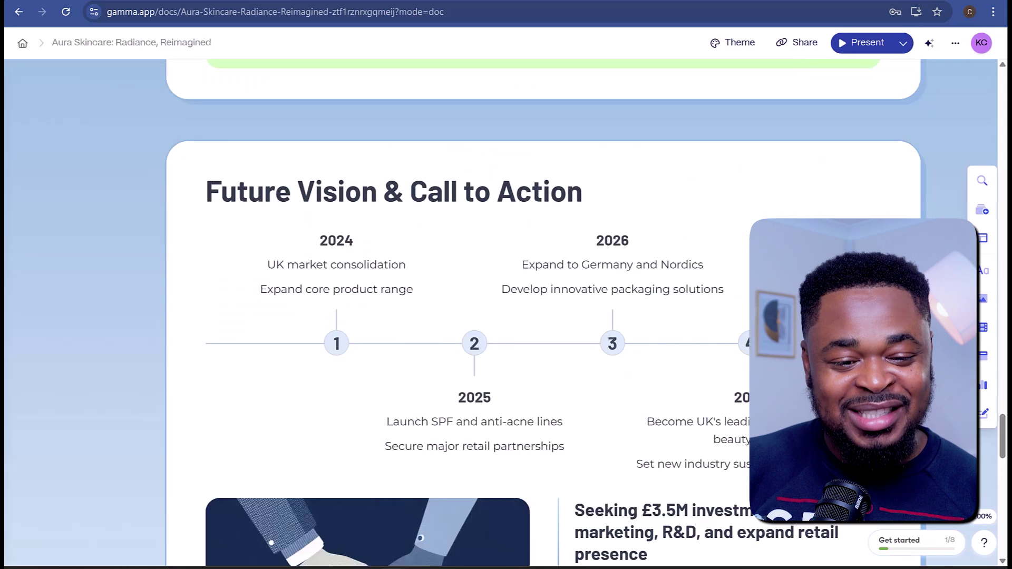
scroll(474, 368, "up", 15)
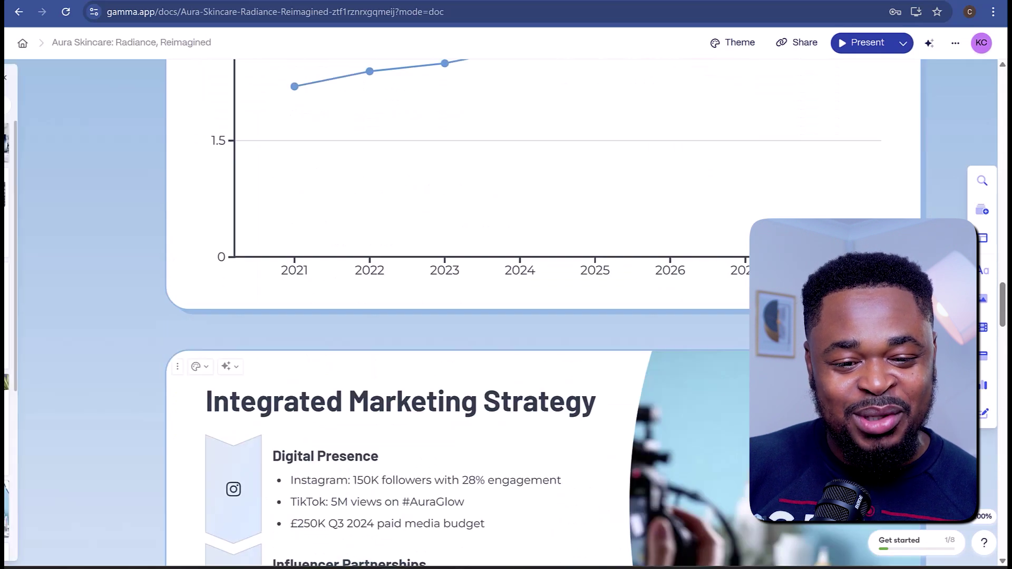
scroll(474, 317, "up", 20)
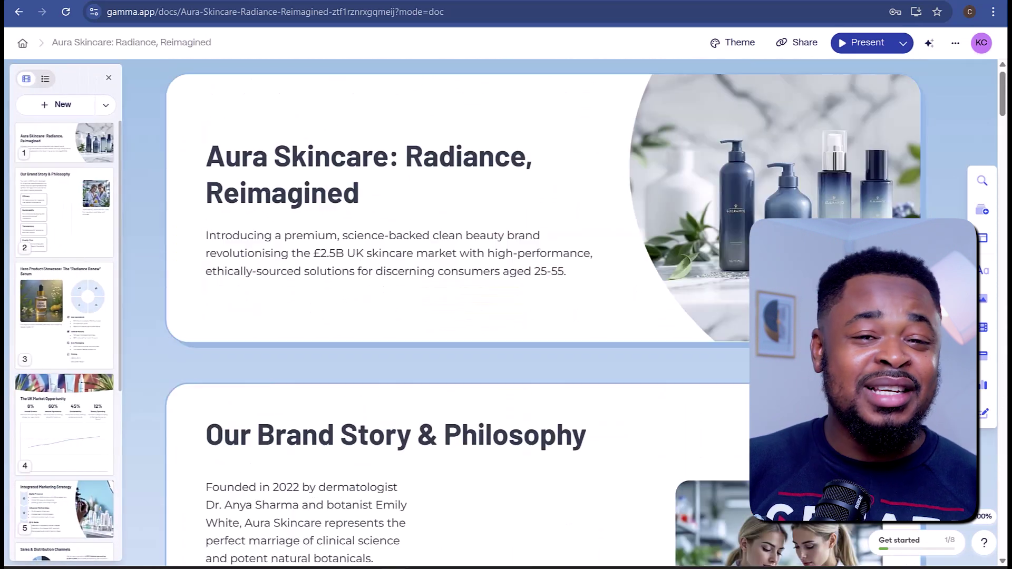
Play the skincare presentation full screen and page through its cards to check how they look when presented.
scroll(708, 322, "up", 1)
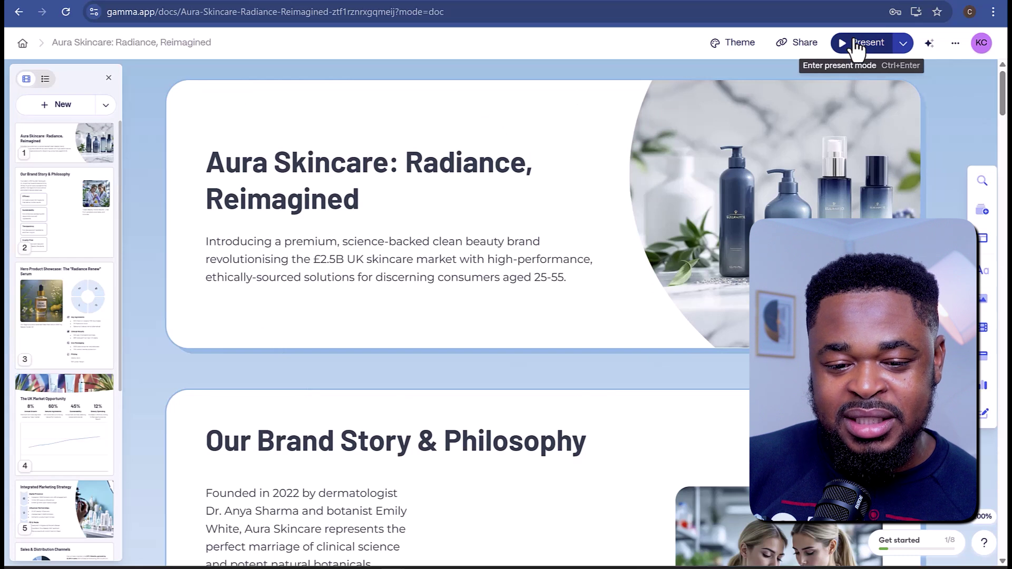
key("ctrl+Return")
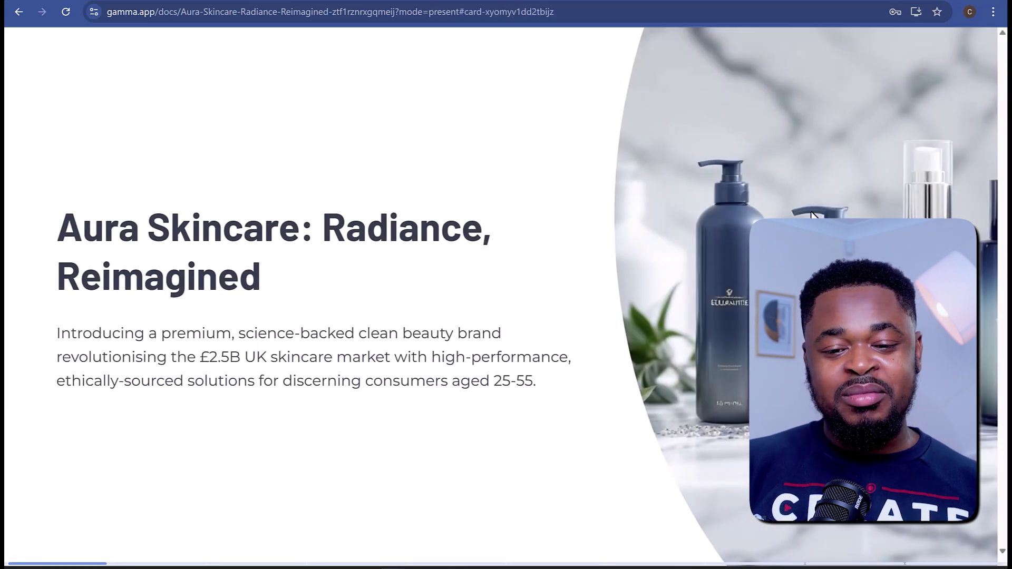
key("Right")
scroll(812, 215, "down", 20)
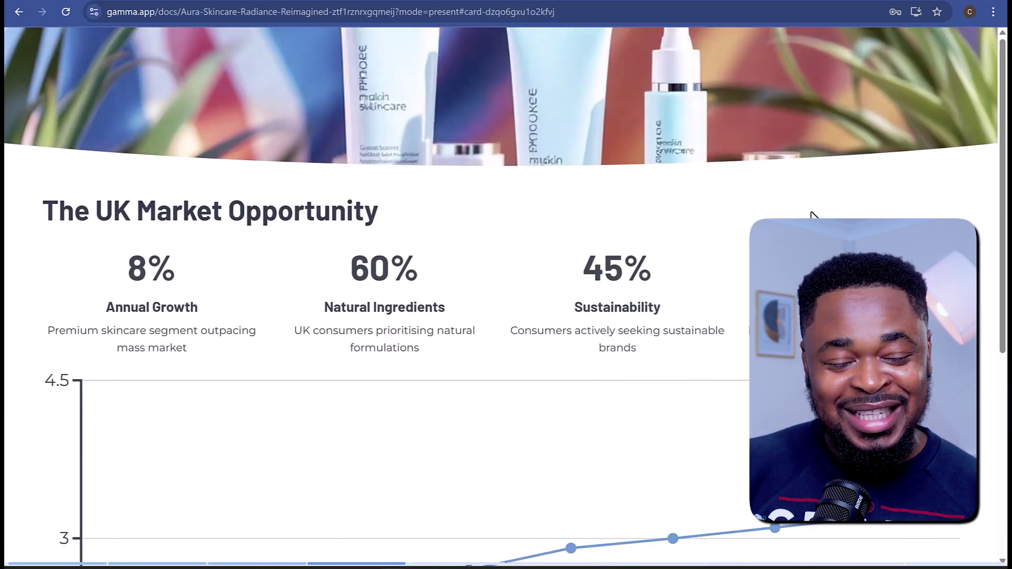
scroll(764, 203, "down", 10)
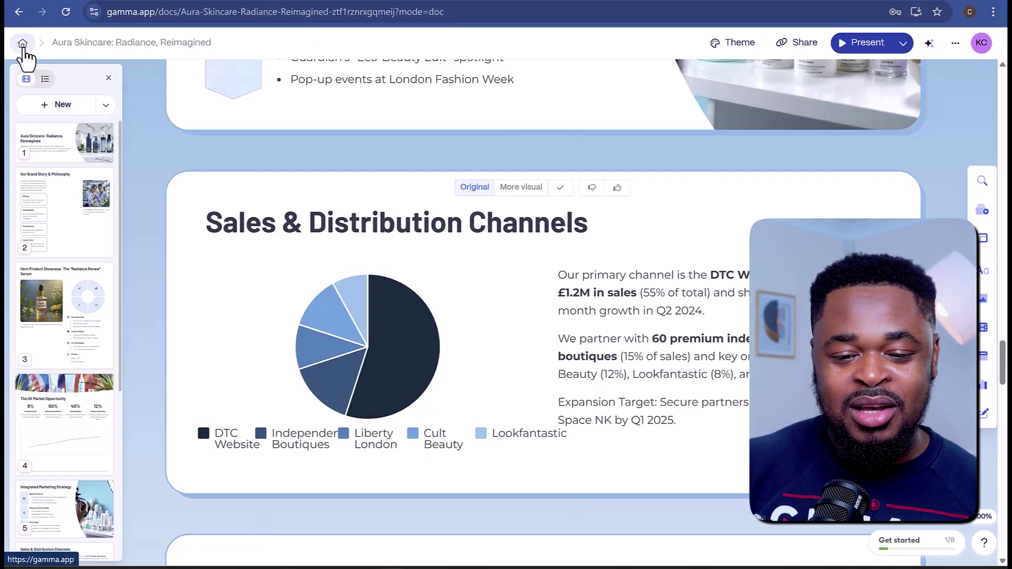
Return to the home page and start a new AI creation from pasted text, as a Document with the Default page style.
left_click(23, 43)
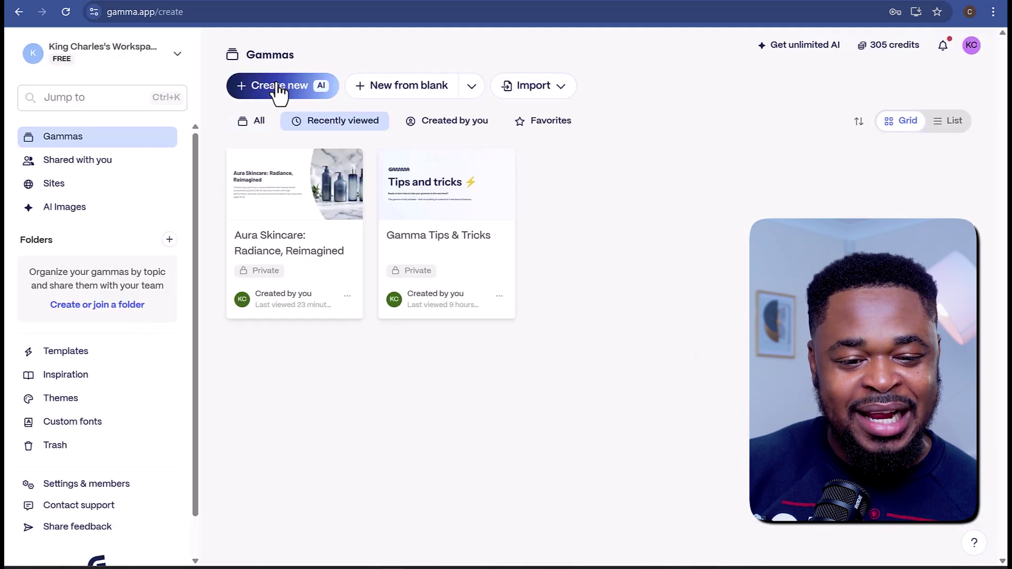
left_click(279, 88)
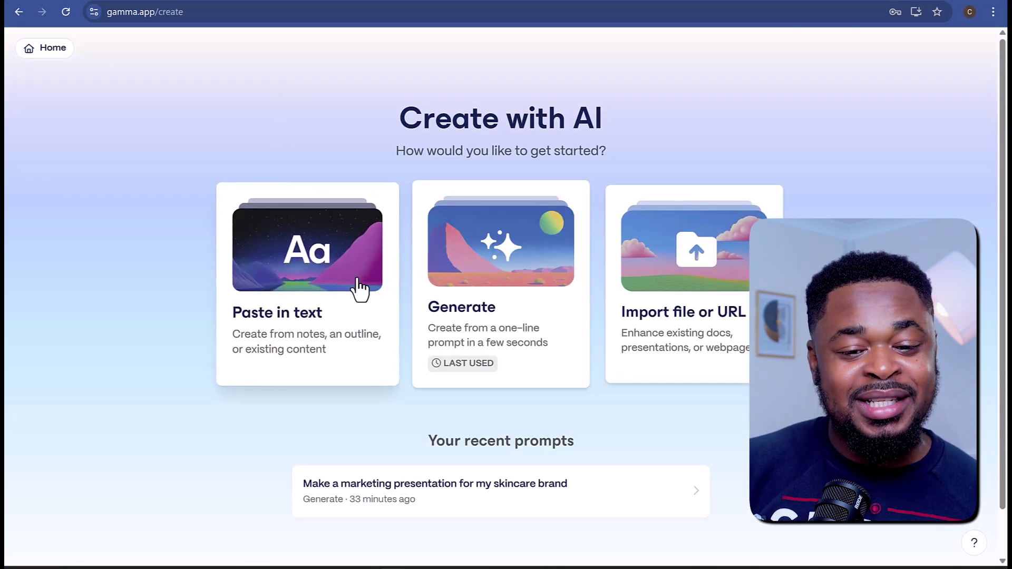
left_click(369, 310)
left_click(542, 224)
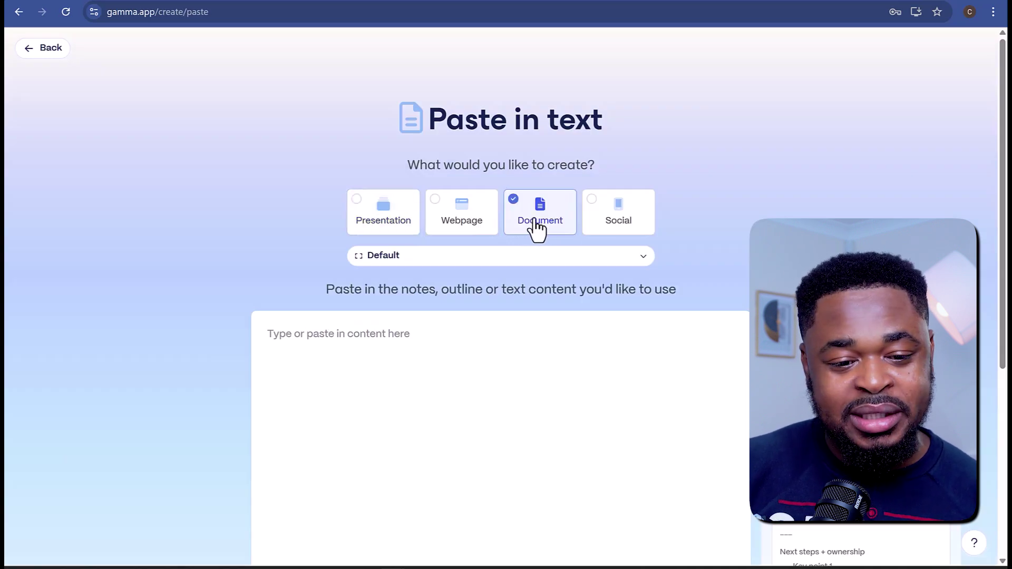
left_click(542, 257)
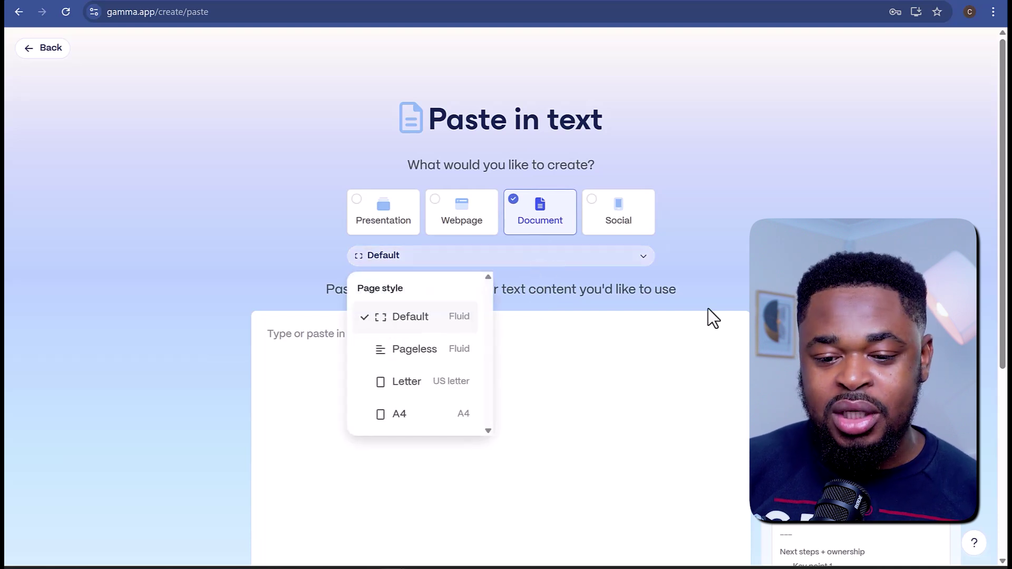
left_click(700, 255)
scroll(709, 244, "down", 1)
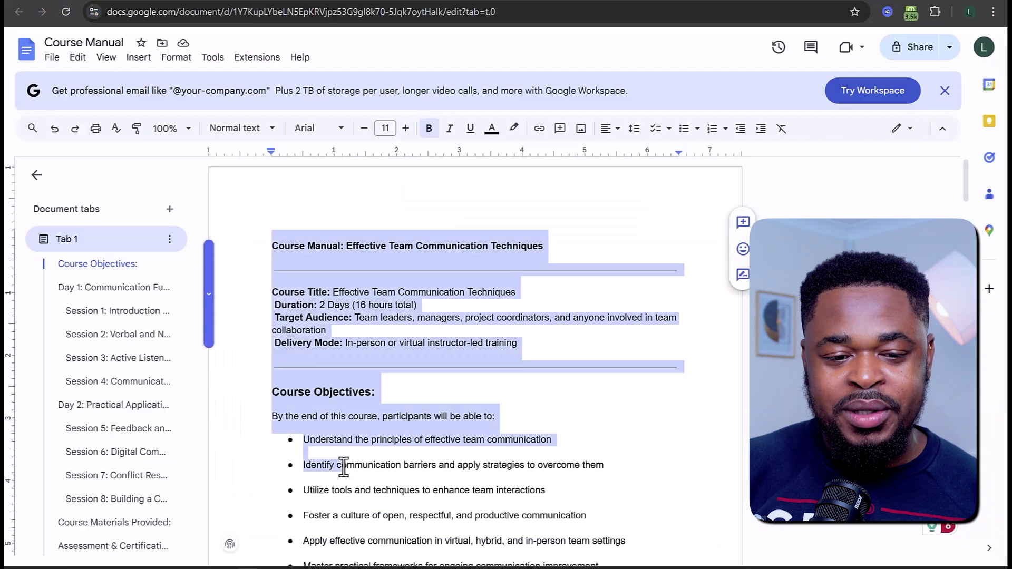
Copy the entire Course Manual text from Google Docs and paste it into Gamma as the source content.
left_click_drag(310, 467, 516, 549)
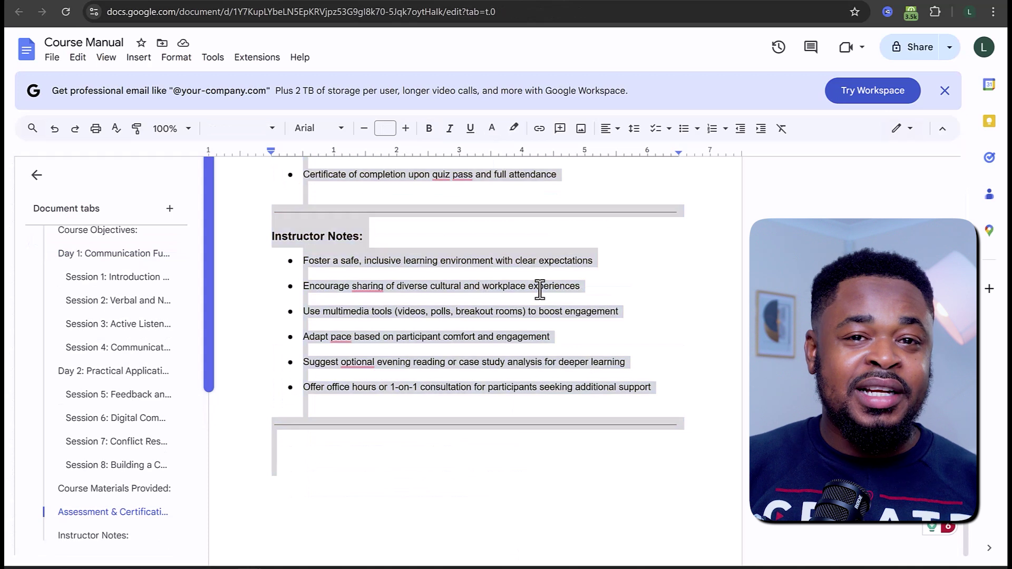
right_click(537, 289)
left_click(584, 264)
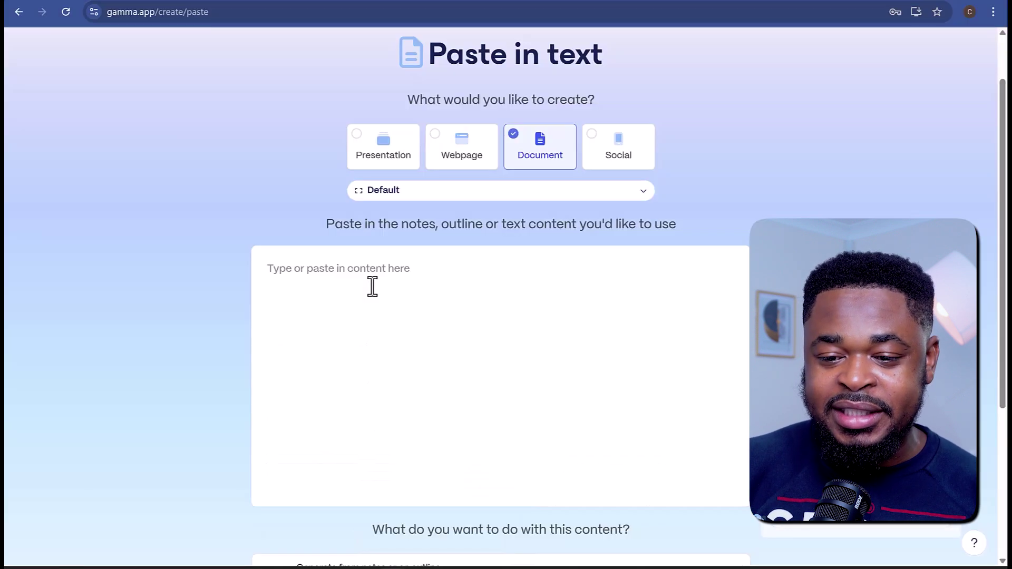
key("ctrl+v")
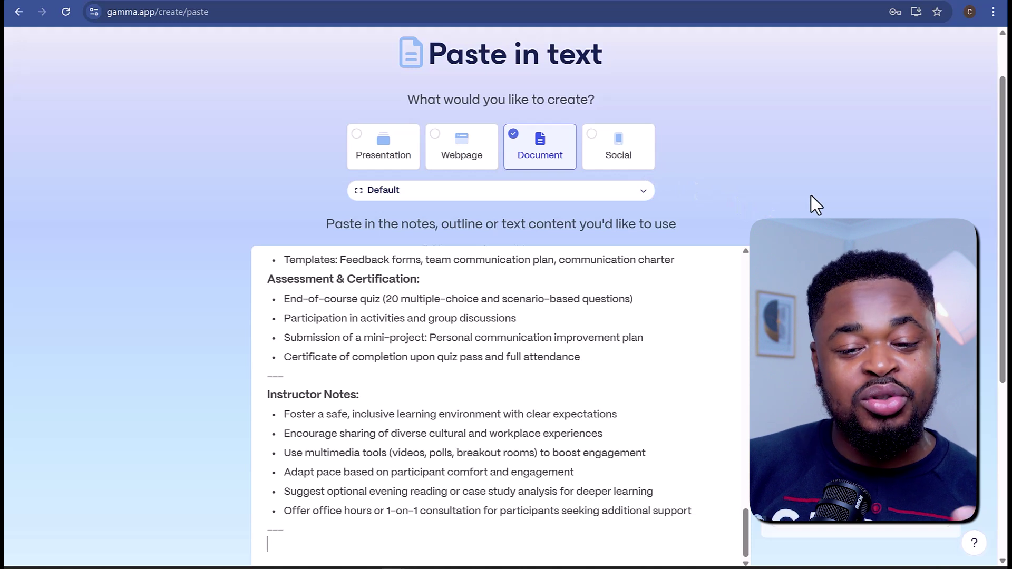
Choose to generate the document from notes or an outline.
scroll(810, 195, "down", 5)
scroll(253, 339, "down", 1)
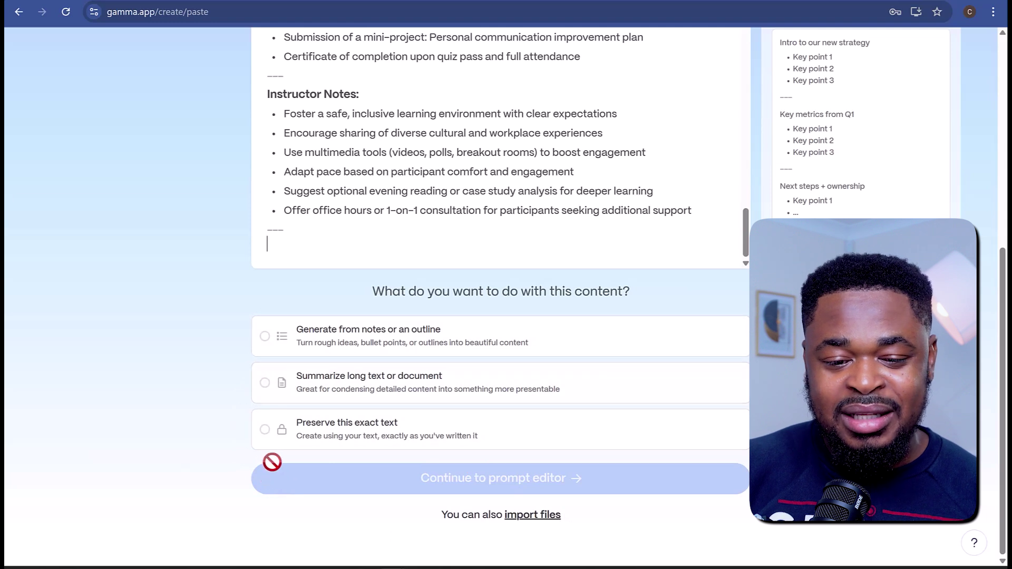
left_click(266, 337)
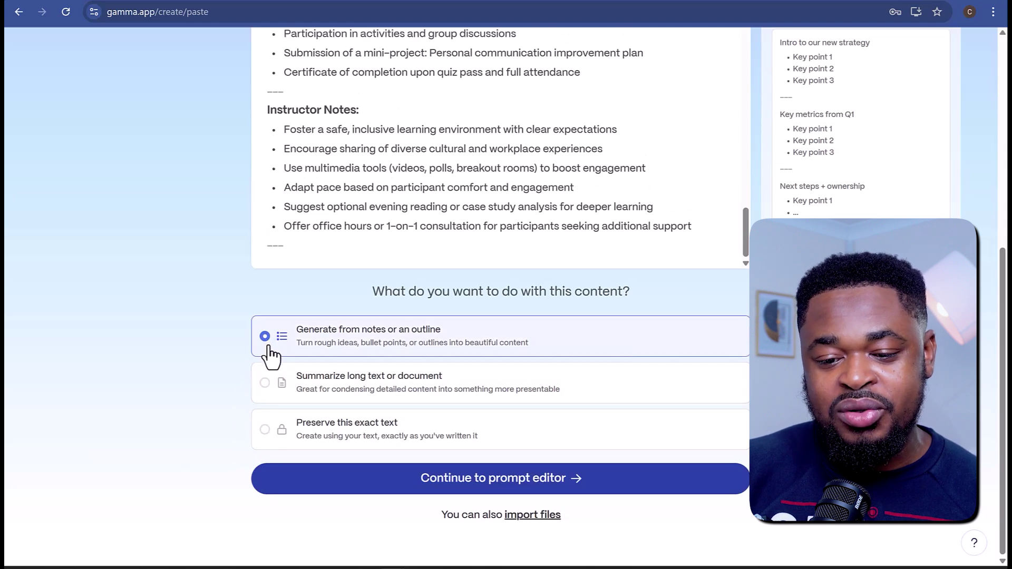
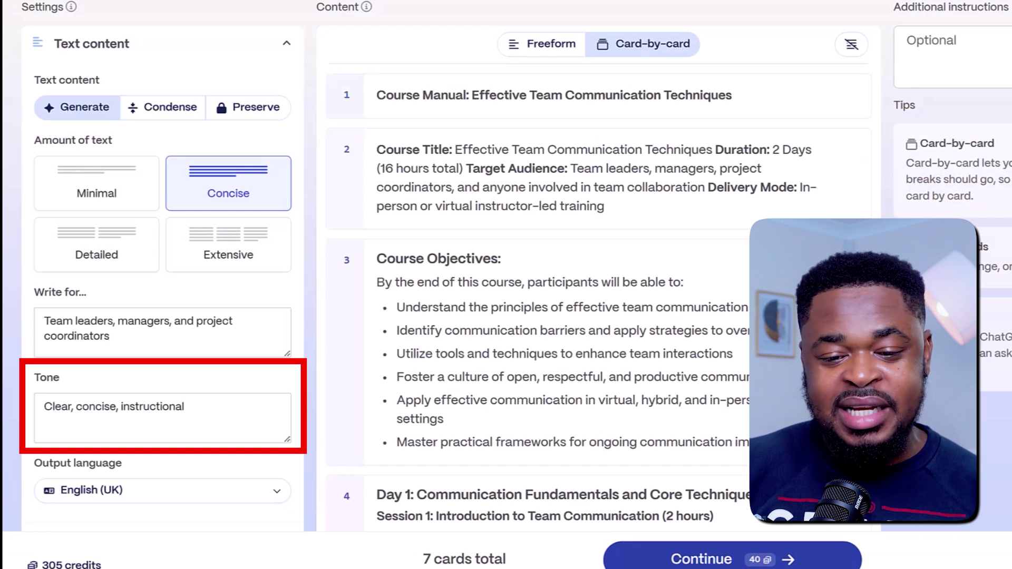
Choose Illustrations as the document's image source.
scroll(158, 398, "down", 5)
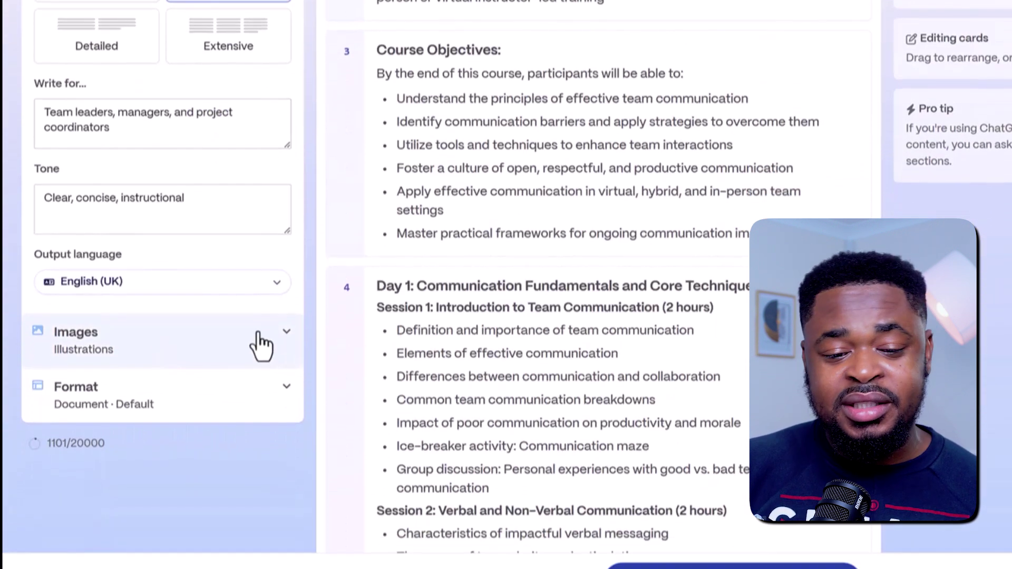
left_click(227, 293)
left_click(153, 368)
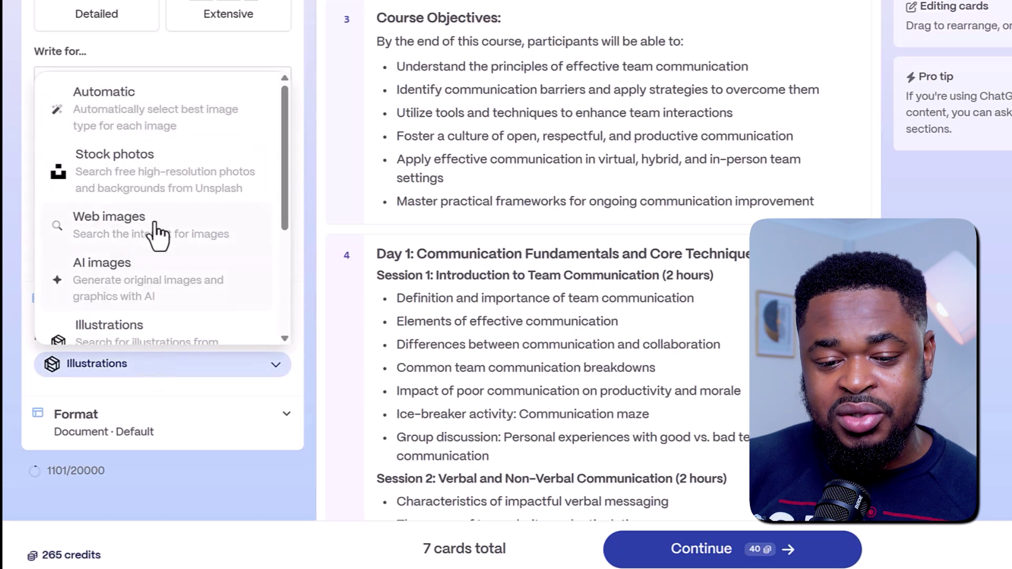
scroll(168, 255, "down", 2)
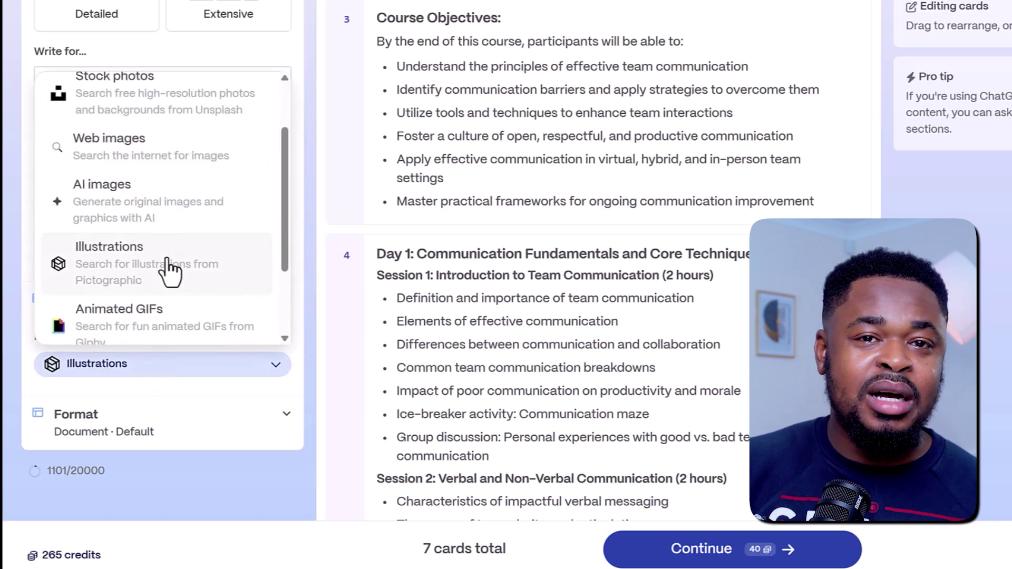
left_click(168, 264)
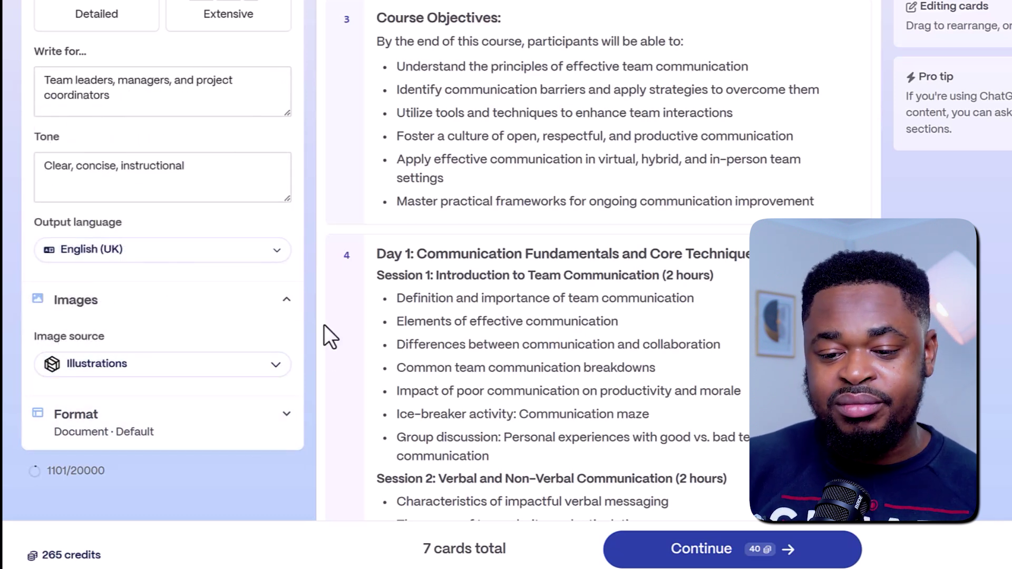
Switch the content to Freeform and add the extra instruction "Make it more visual".
scroll(323, 324, "up", 4)
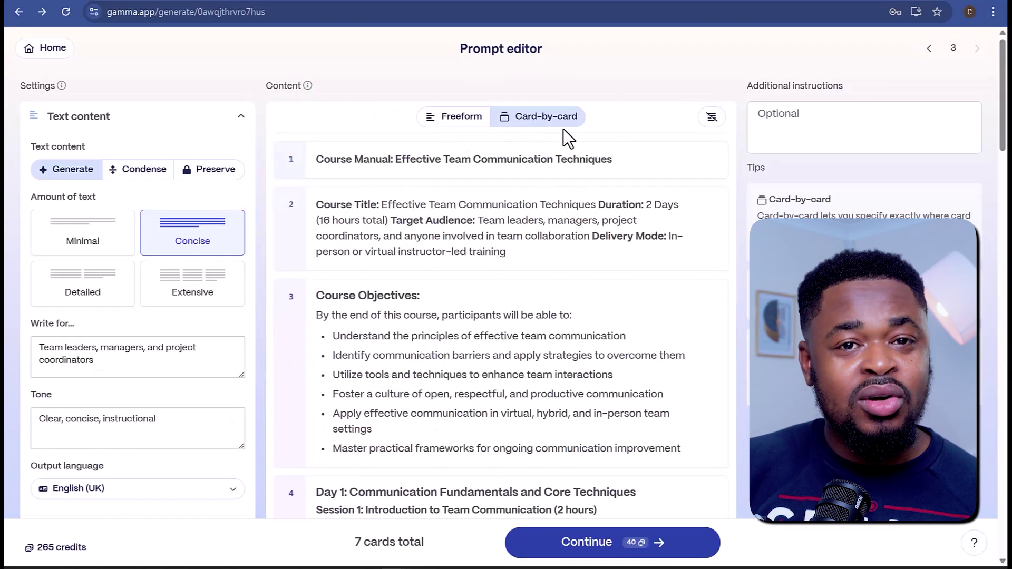
left_click(462, 118)
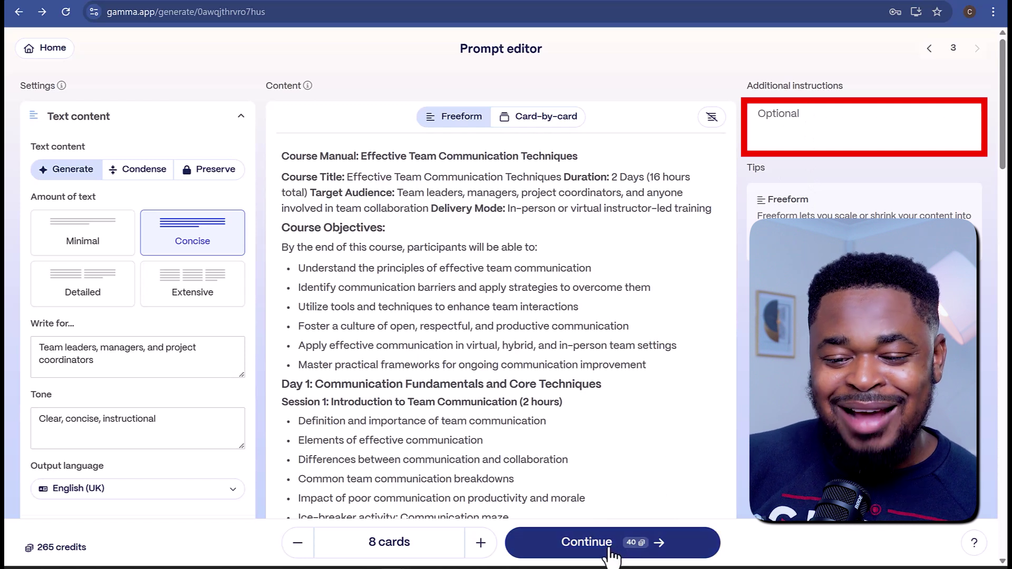
left_click(830, 134)
type("Make it more visualk")
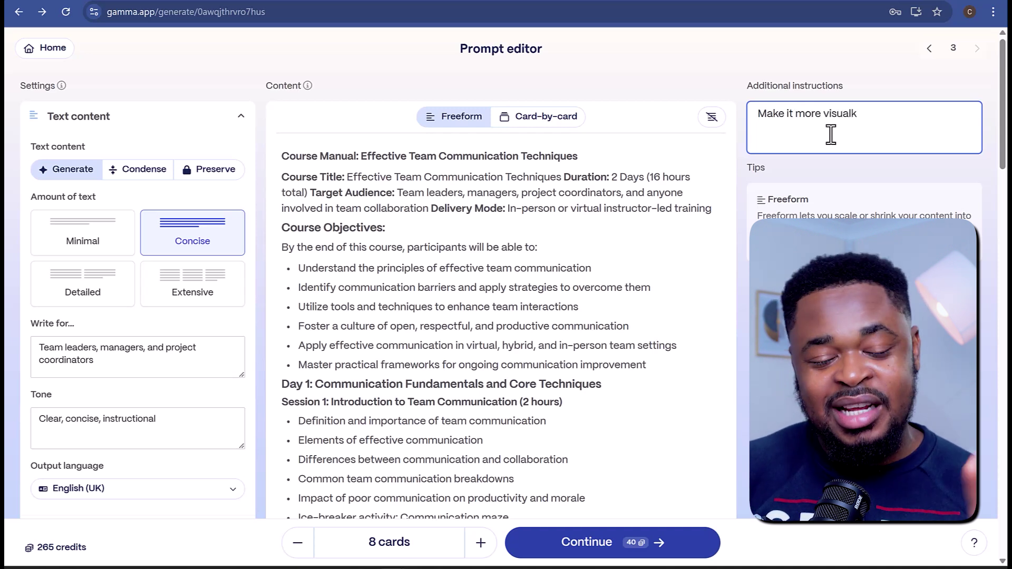
key("BackSpace")
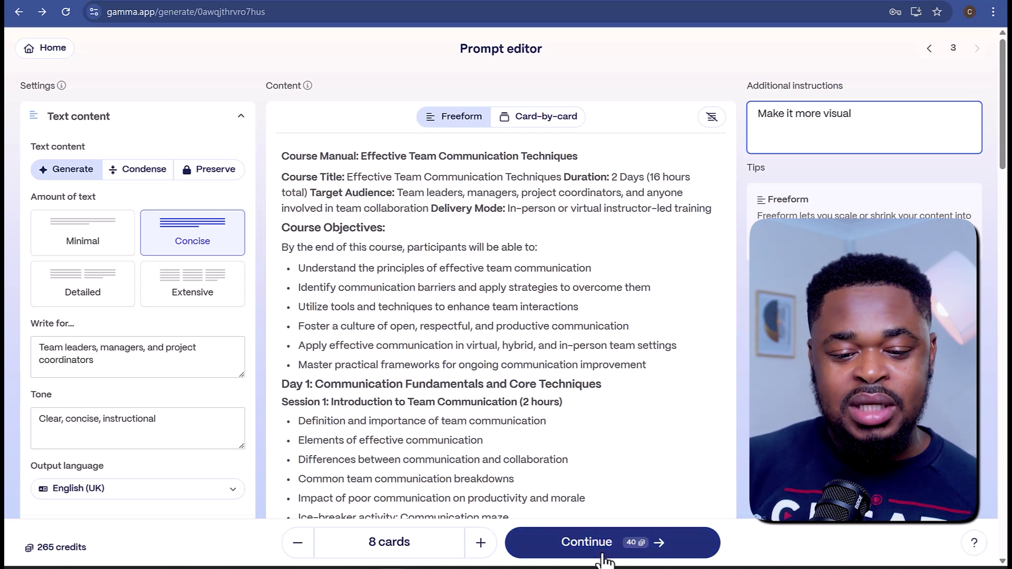
Continue to theme selection and generate the course manual with the Bee Happy theme.
left_click(641, 543)
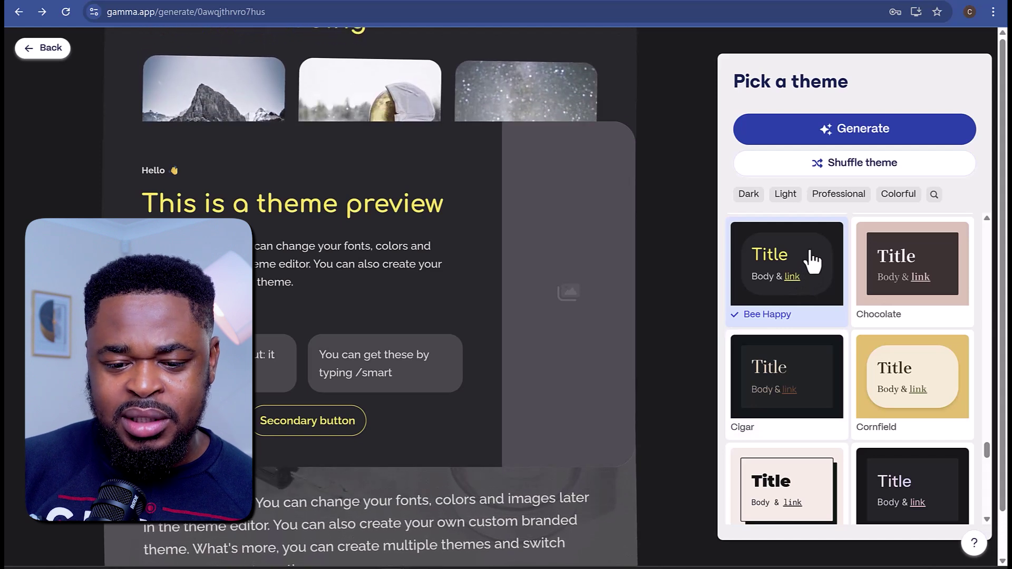
left_click(840, 138)
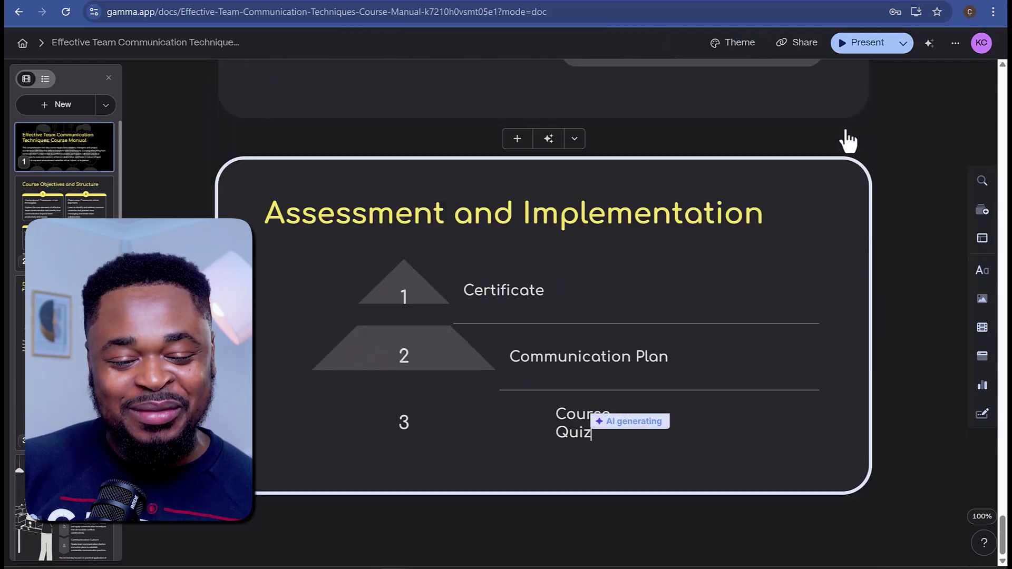
Change the sessions timeline on the "Day 1: Communication Fundamentals" card to Small bullets and check all four sessions.
scroll(930, 310, "up", 15)
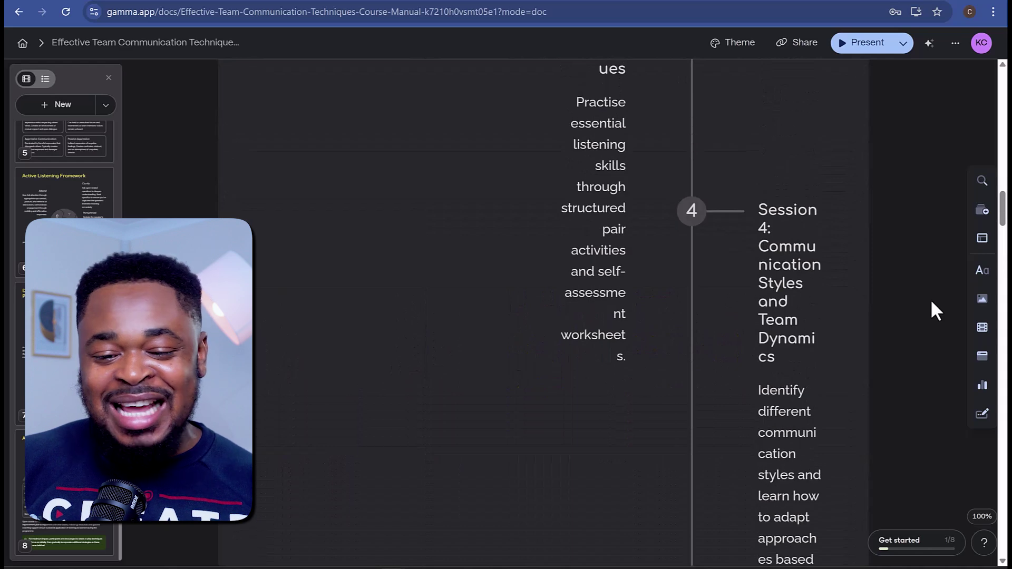
scroll(936, 311, "up", 7)
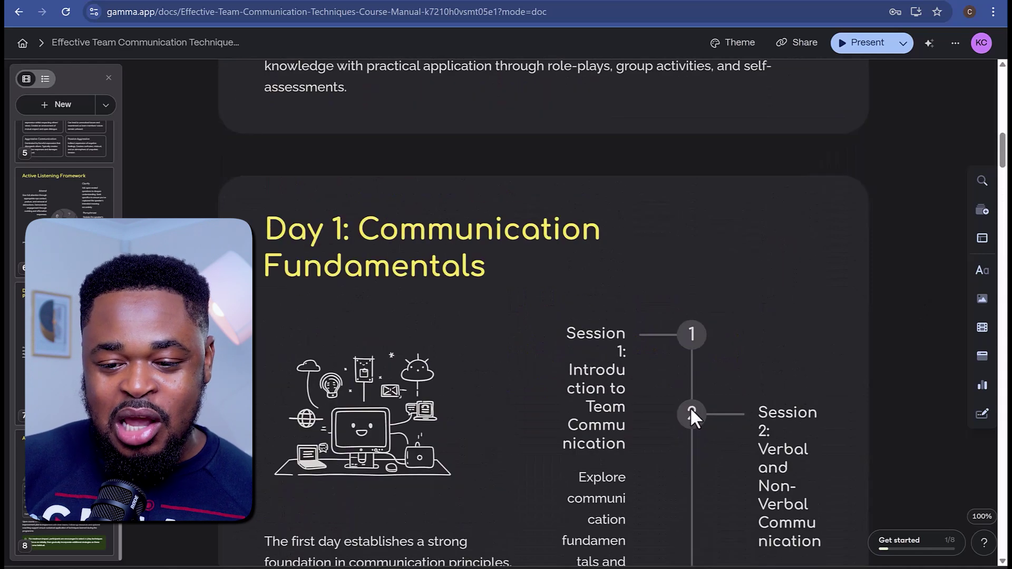
left_click(690, 384)
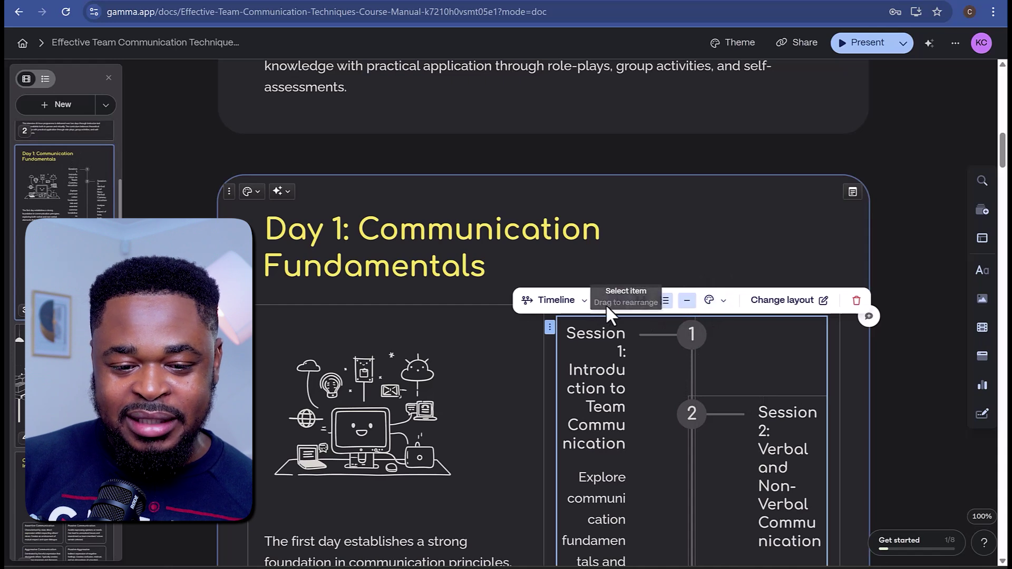
left_click(584, 301)
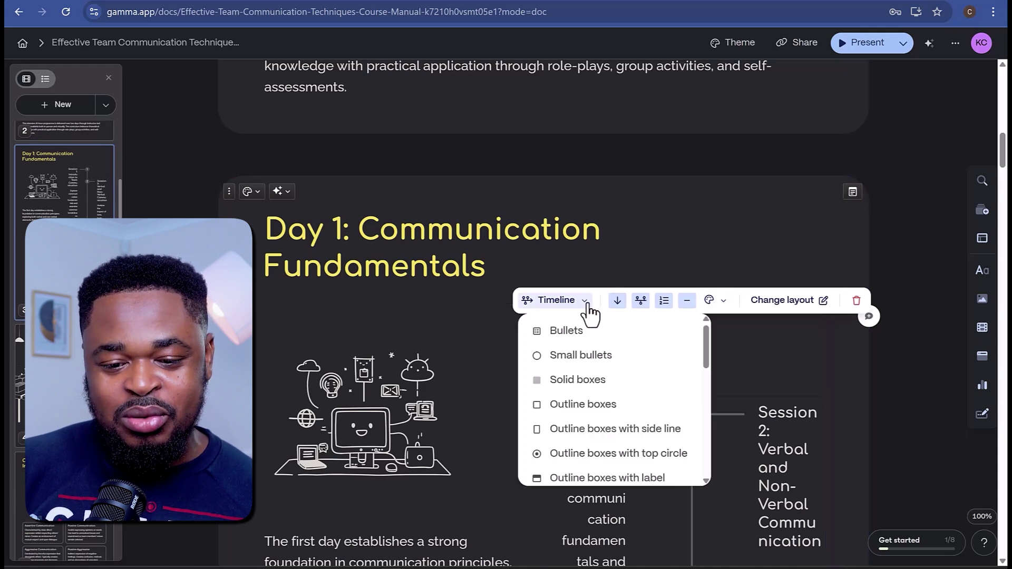
left_click(599, 358)
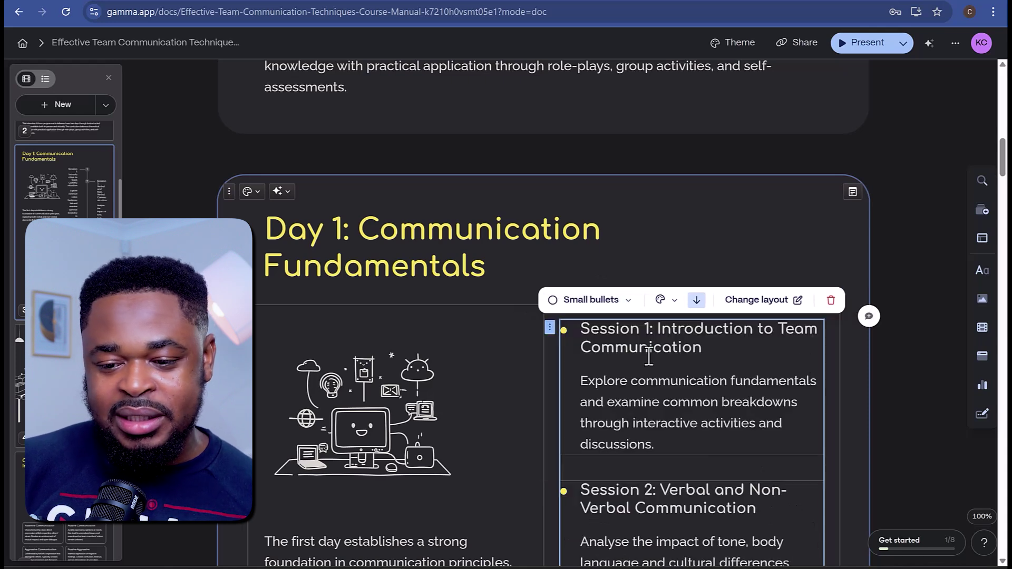
scroll(820, 384, "down", 3)
scroll(740, 195, "down", 4)
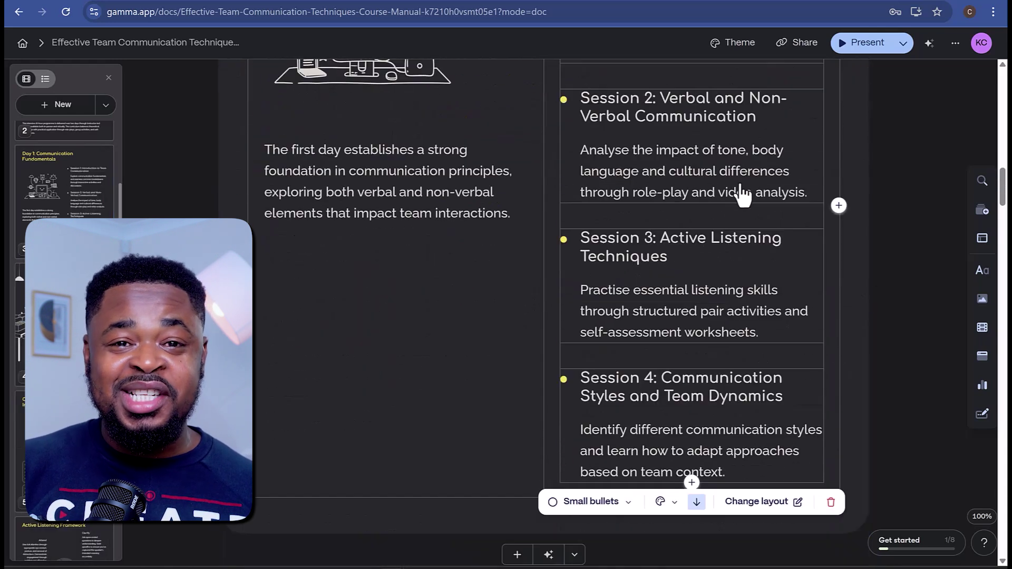
Use AI chat to add a workshop background to the illustration on the "Day 1: Communication Fundamentals" card and review the card.
scroll(740, 200, "up", 4)
scroll(740, 199, "up", 1)
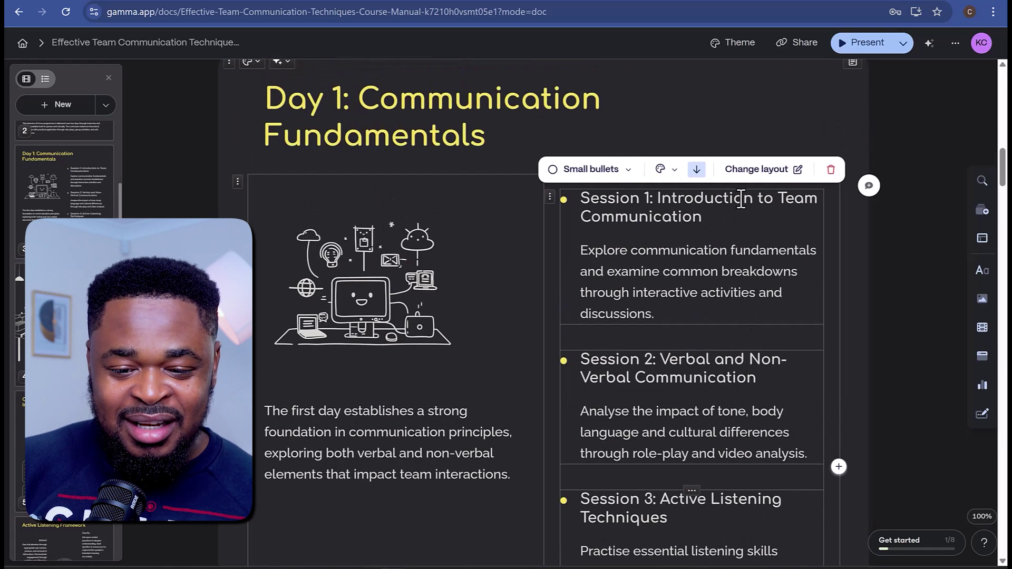
left_click(352, 270)
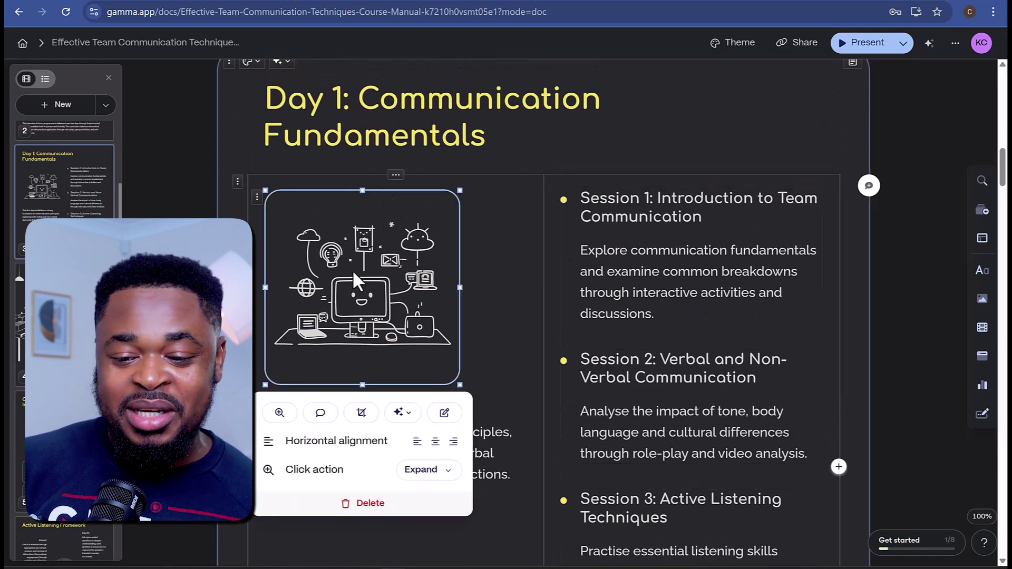
left_click(404, 413)
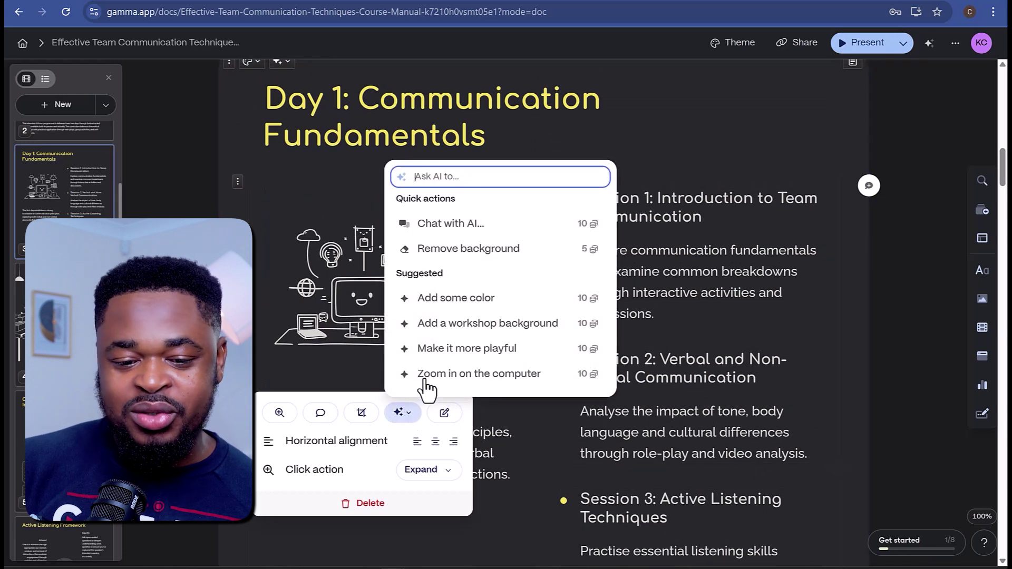
left_click(462, 225)
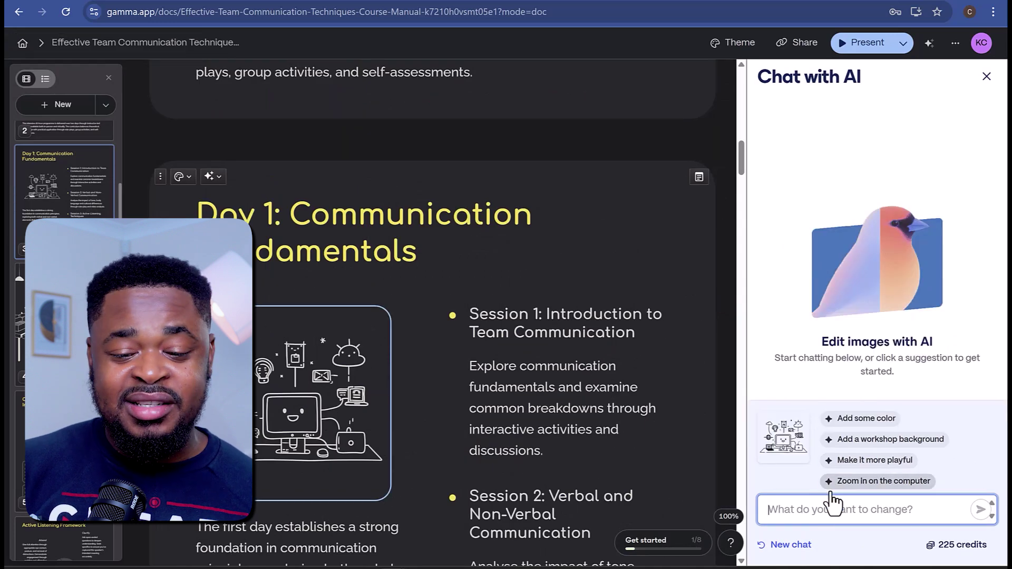
left_click(896, 441)
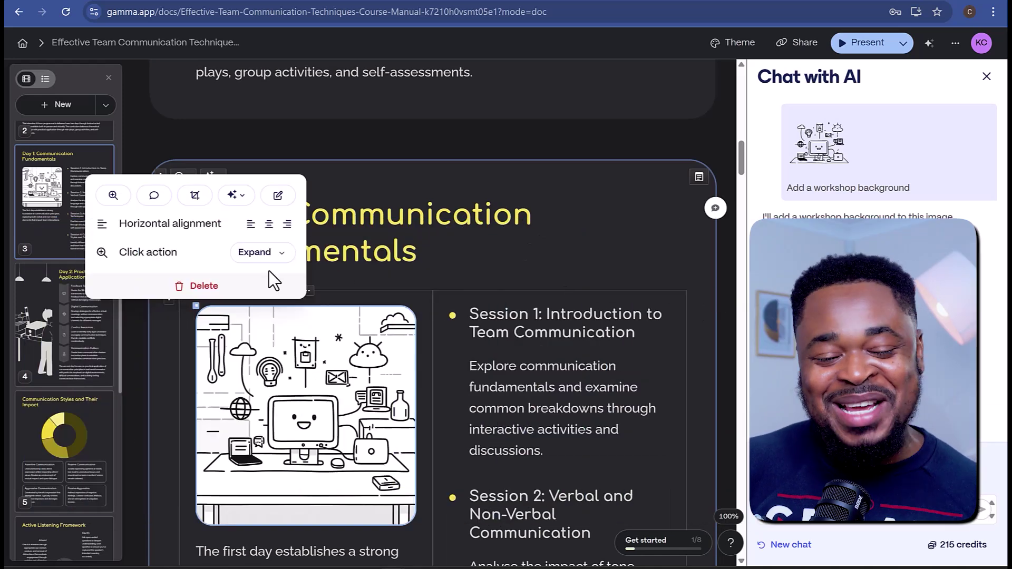
left_click(564, 255)
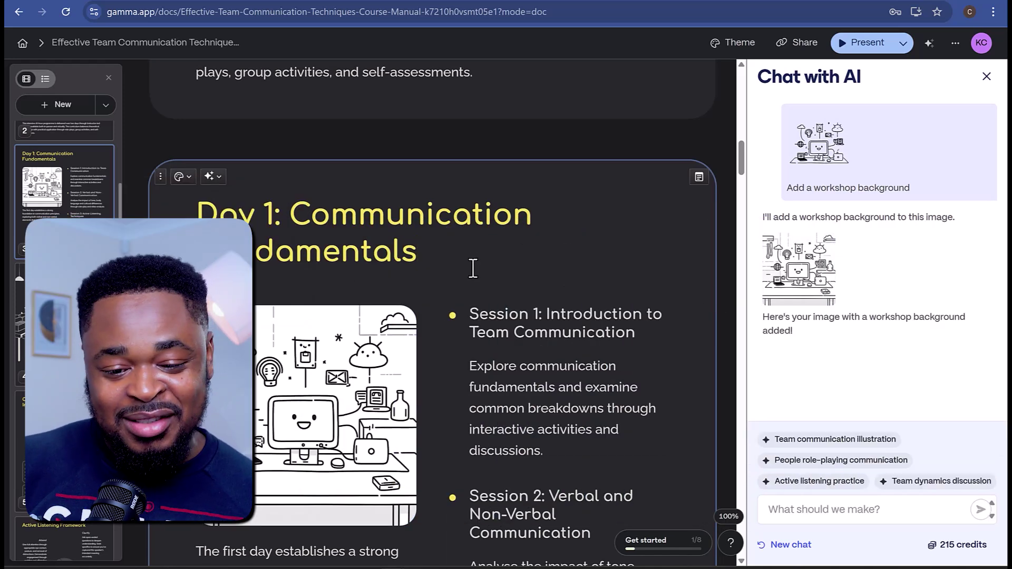
scroll(472, 268, "down", 4)
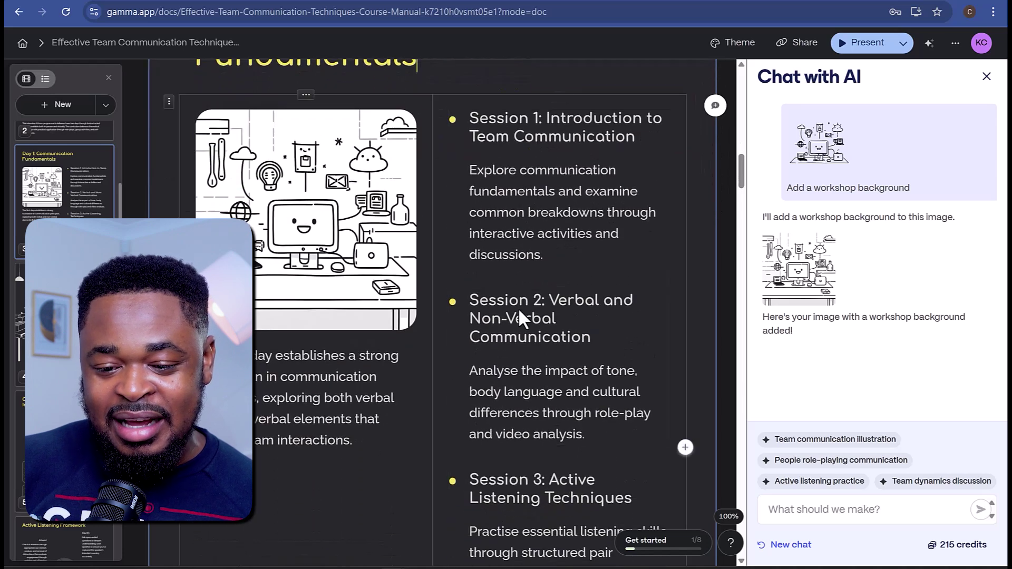
scroll(519, 309, "up", 10)
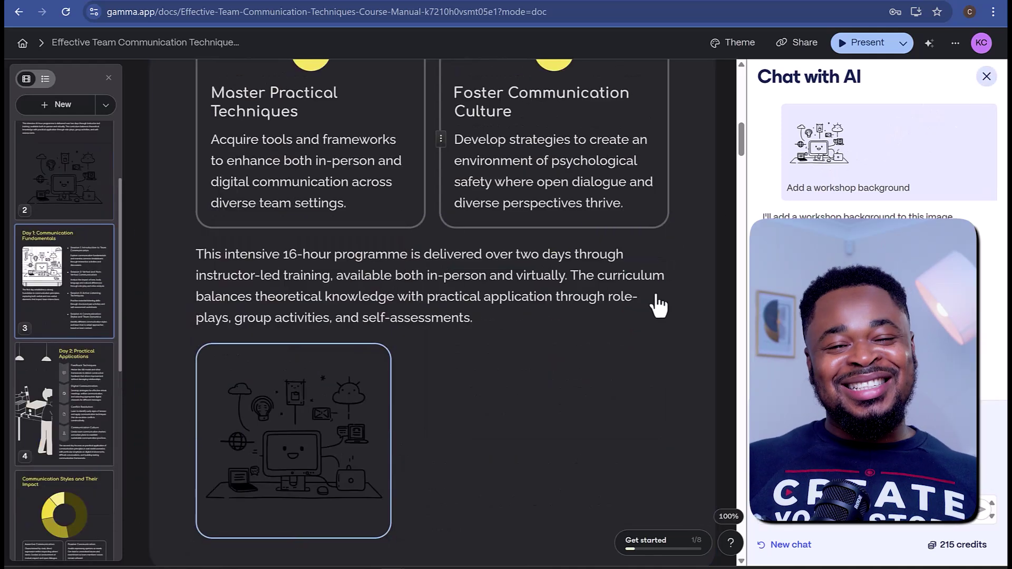
scroll(529, 299, "down", 8)
scroll(528, 298, "up", 4)
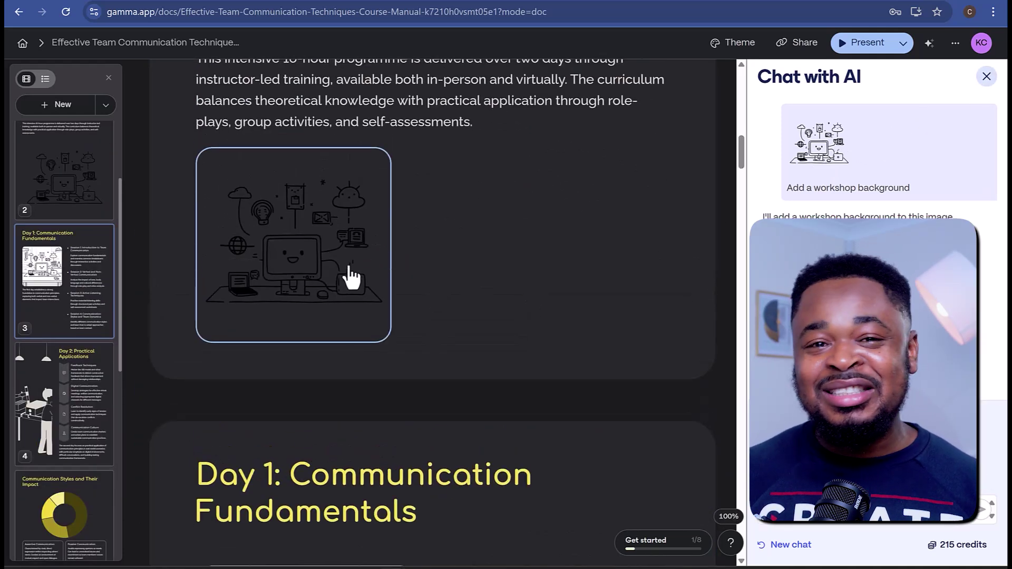
key("Escape")
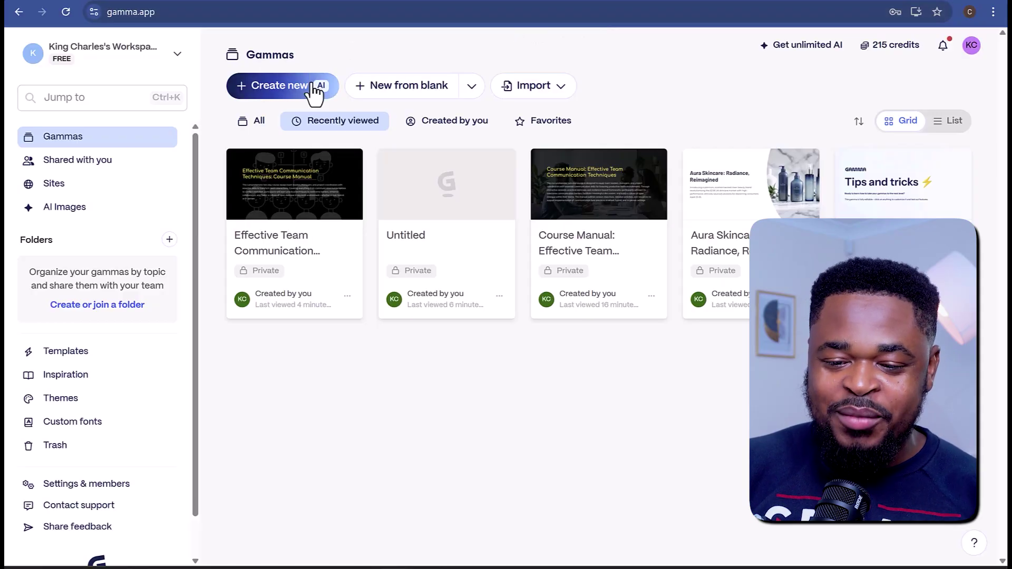
Start a new AI-generated Social project with the prompt "The Perfect Anti-Ageing Routine in Your 30s/40s".
left_click(315, 87)
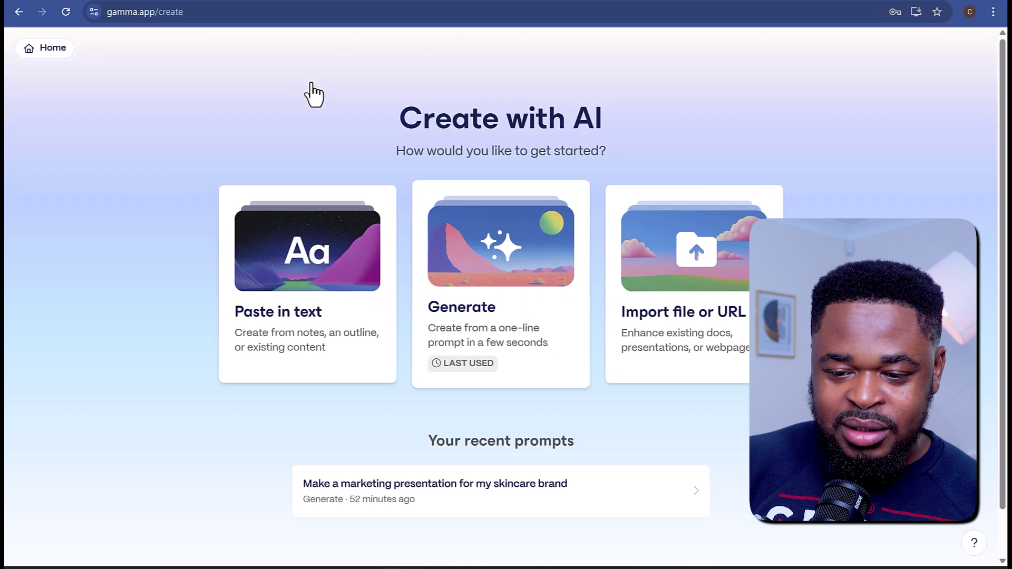
left_click(501, 284)
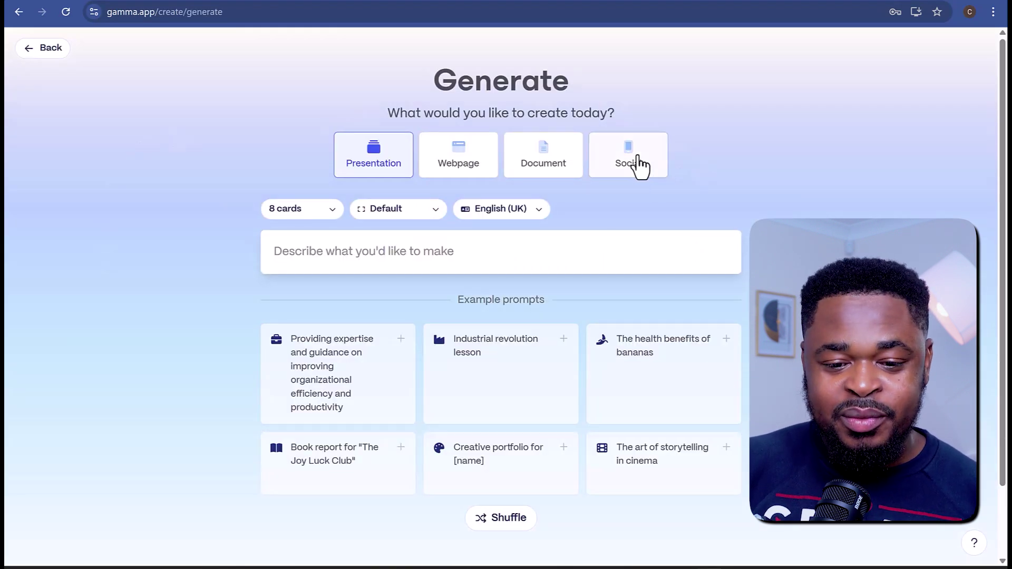
left_click(637, 167)
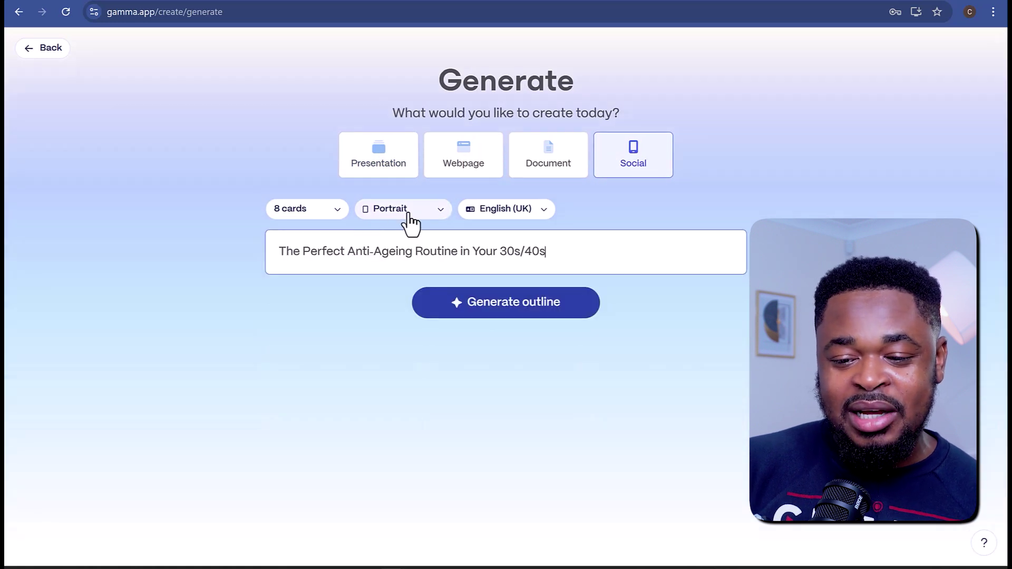
Set the page style to Stories (9:16) and generate the outline.
left_click(406, 220)
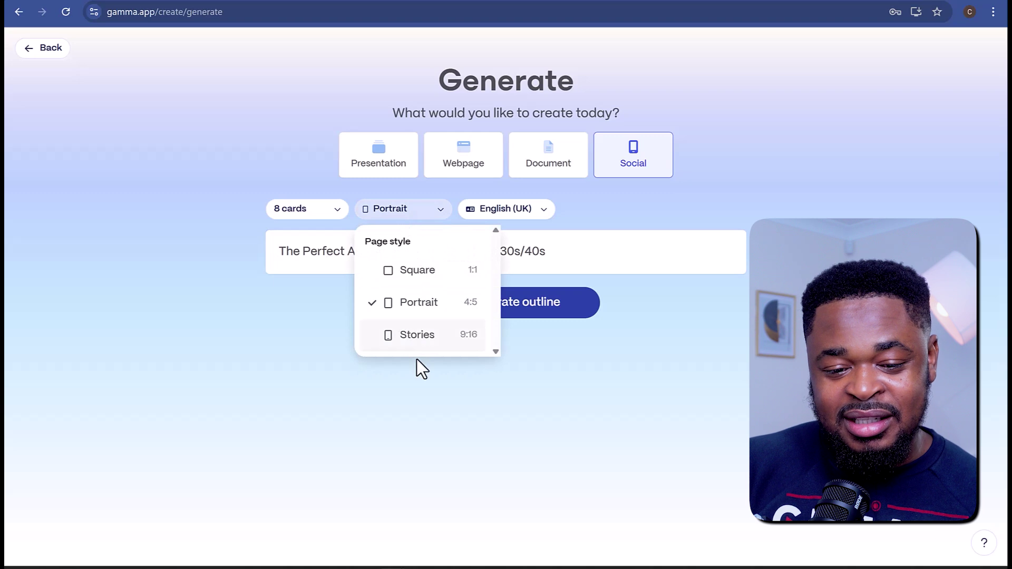
left_click(411, 337)
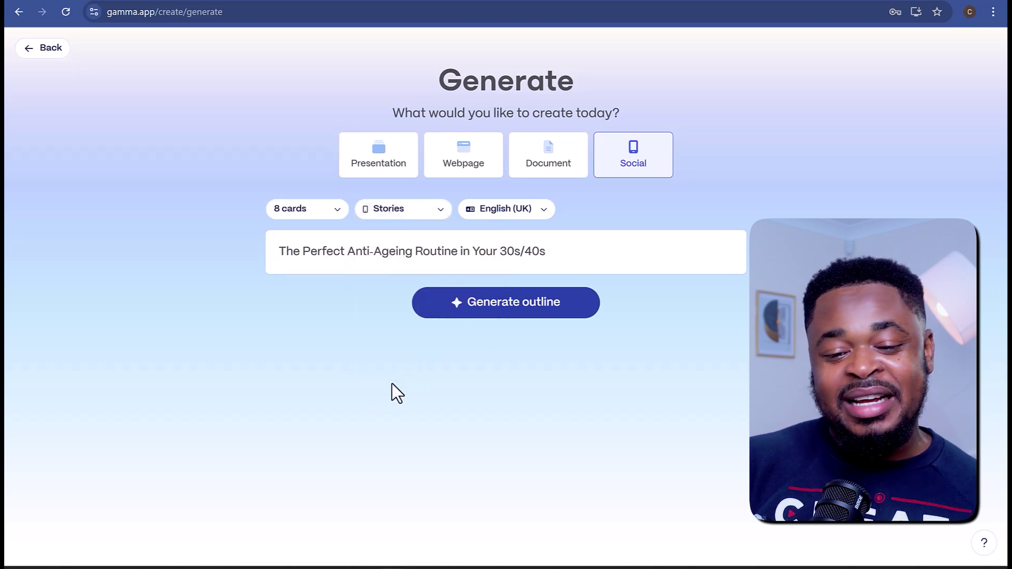
left_click(487, 306)
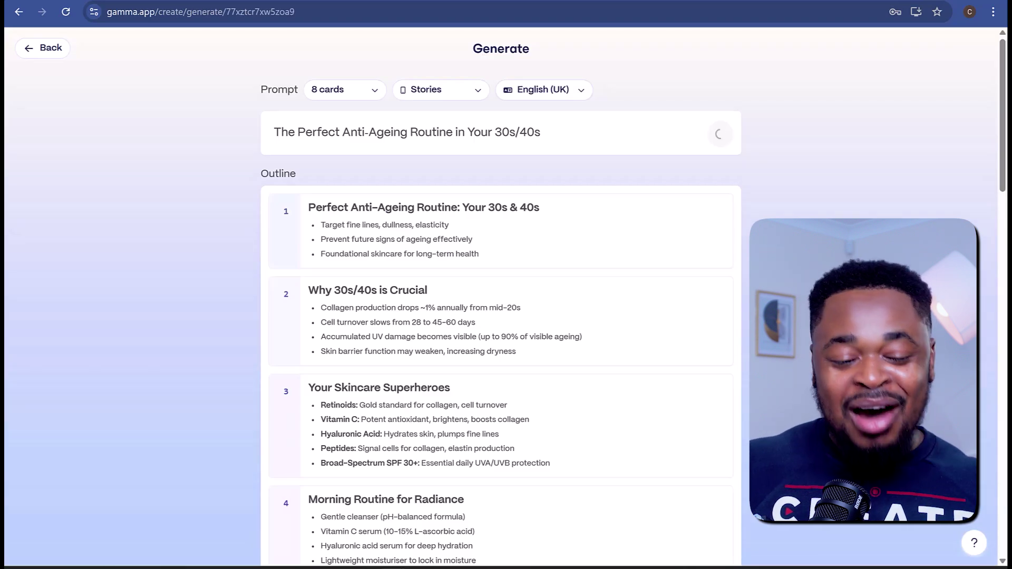
Choose the Lavender theme below the outline and generate the anti-ageing story cards.
scroll(604, 317, "down", 10)
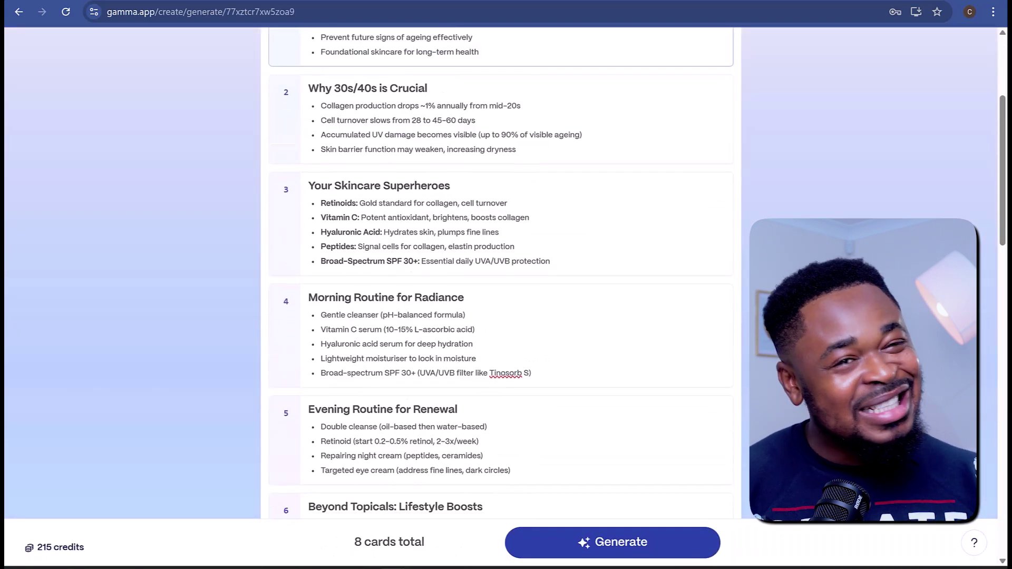
scroll(620, 264, "down", 10)
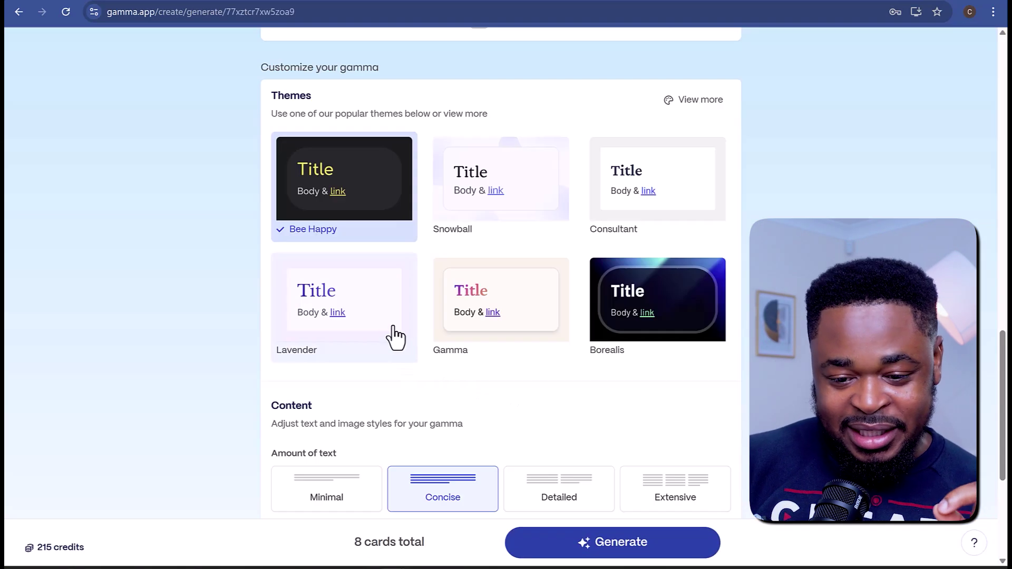
left_click(395, 334)
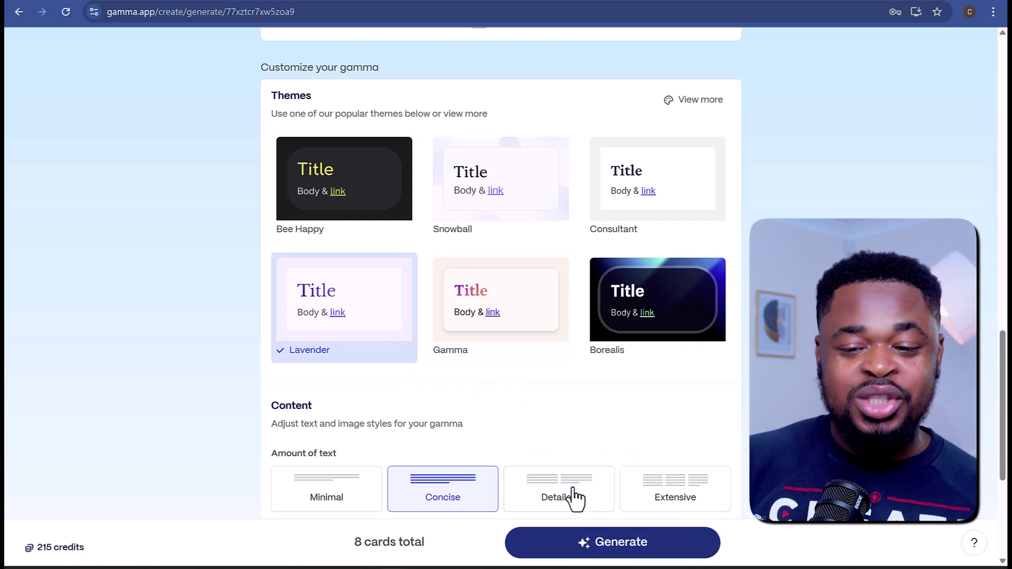
scroll(576, 496, "down", 3)
scroll(447, 369, "down", 3)
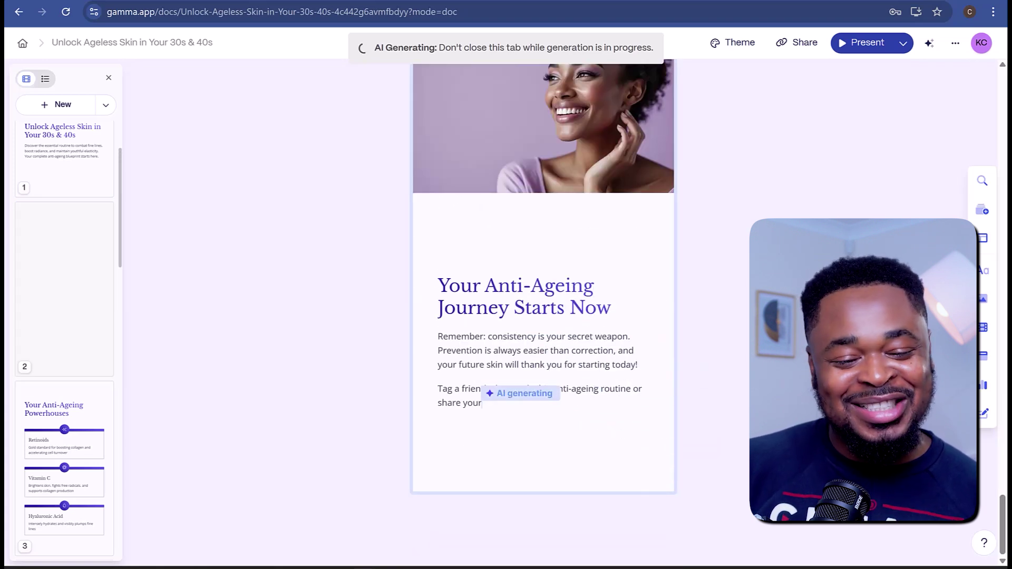
Look through the generated anti-ageing story cards, checking their images, text and layouts down to the closing card.
scroll(504, 320, "down", 9)
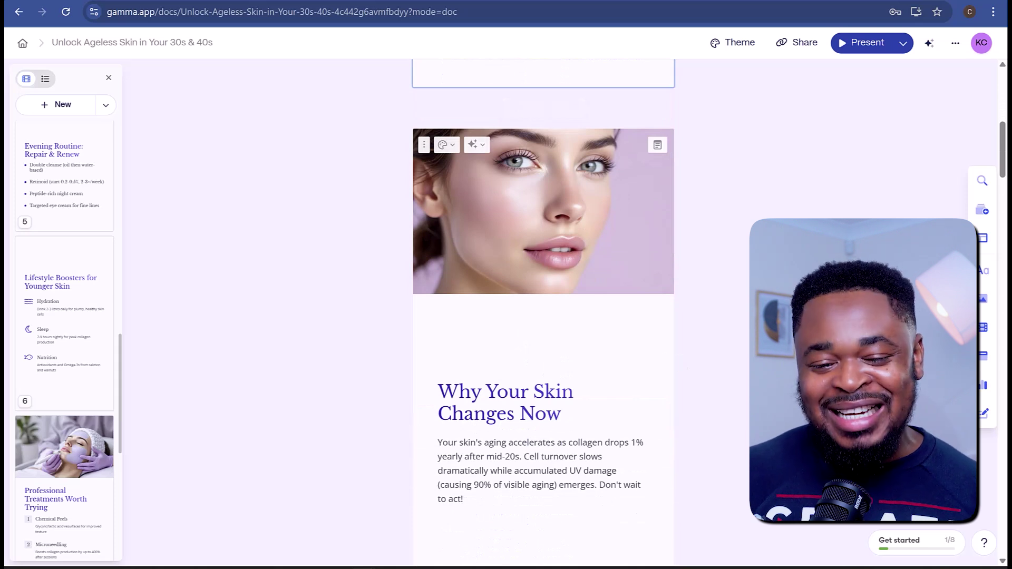
scroll(543, 316, "down", 20)
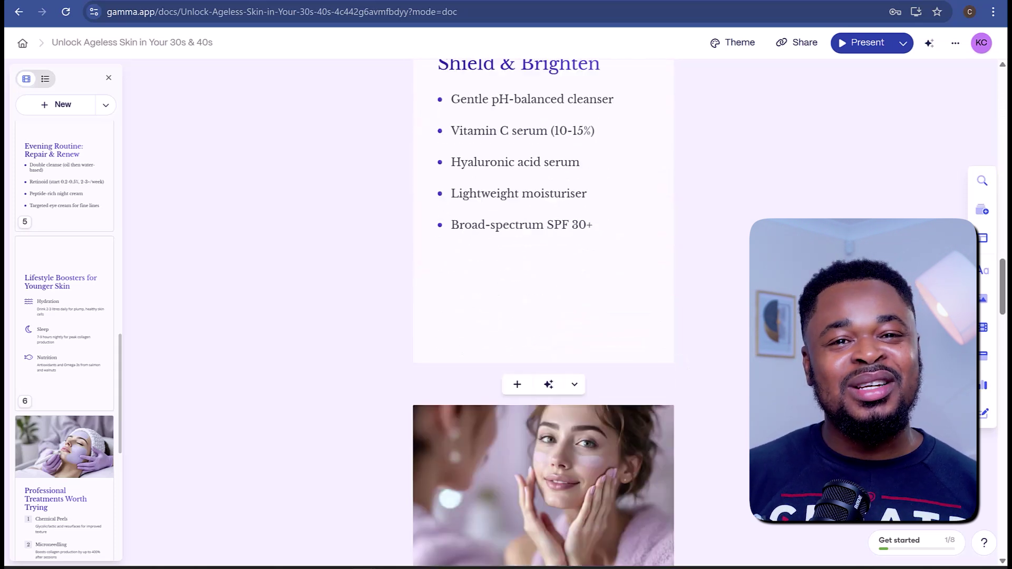
scroll(543, 316, "down", 3)
scroll(543, 316, "down", 8)
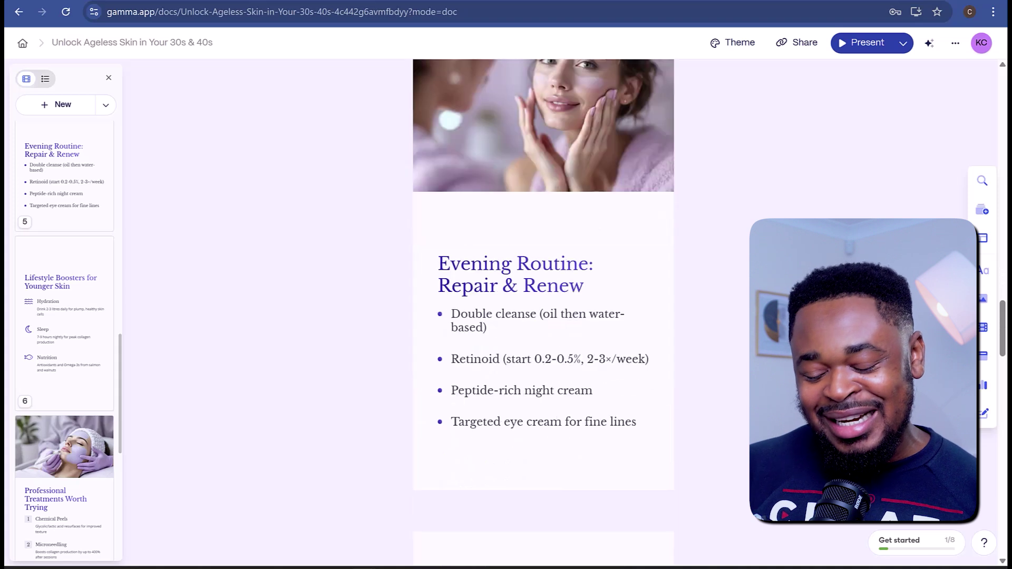
scroll(543, 316, "down", 15)
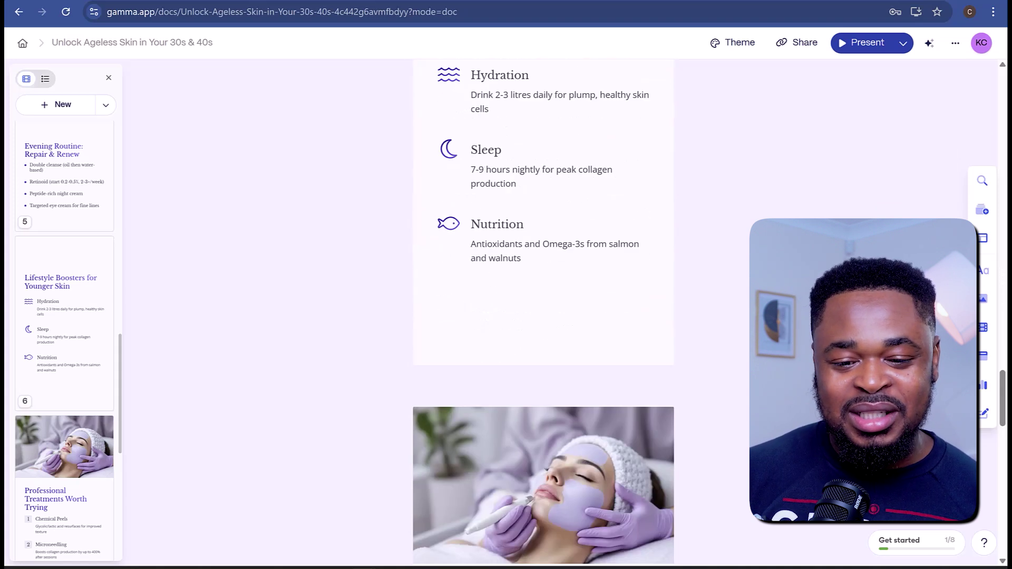
scroll(543, 316, "down", 10)
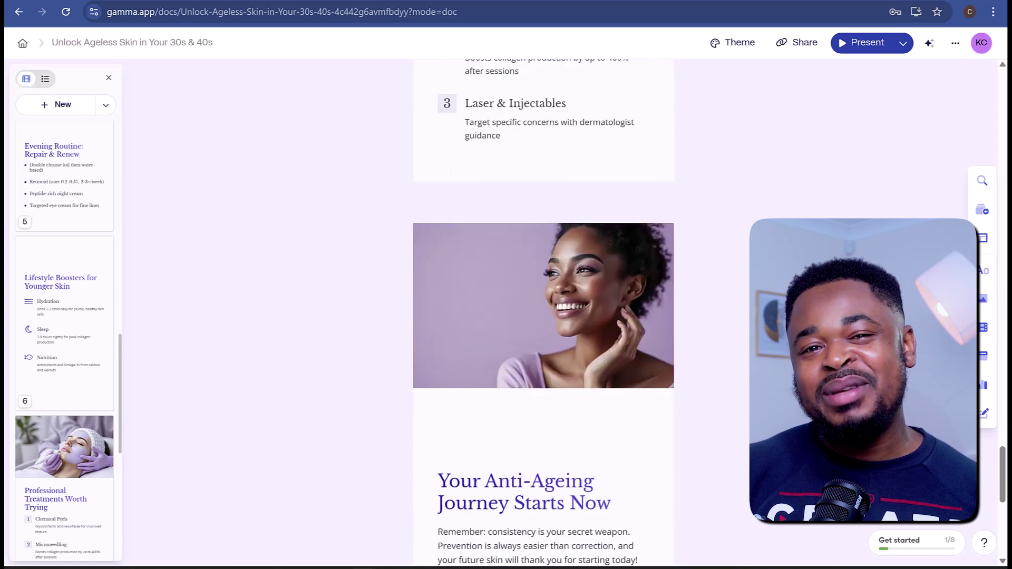
Add a blank card after the closing card and have AI add a watch more videos section to it.
scroll(735, 338, "down", 3)
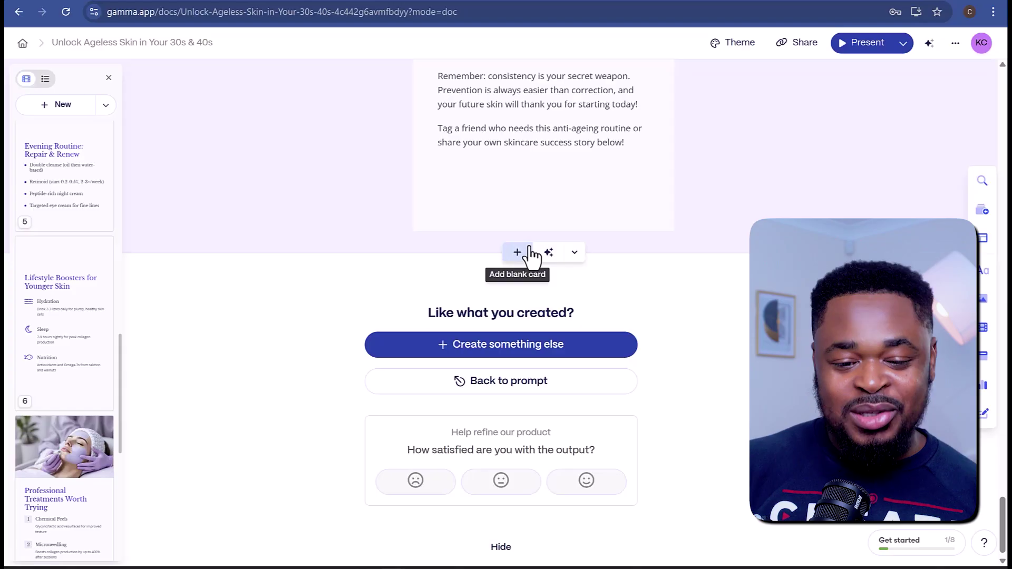
left_click(517, 252)
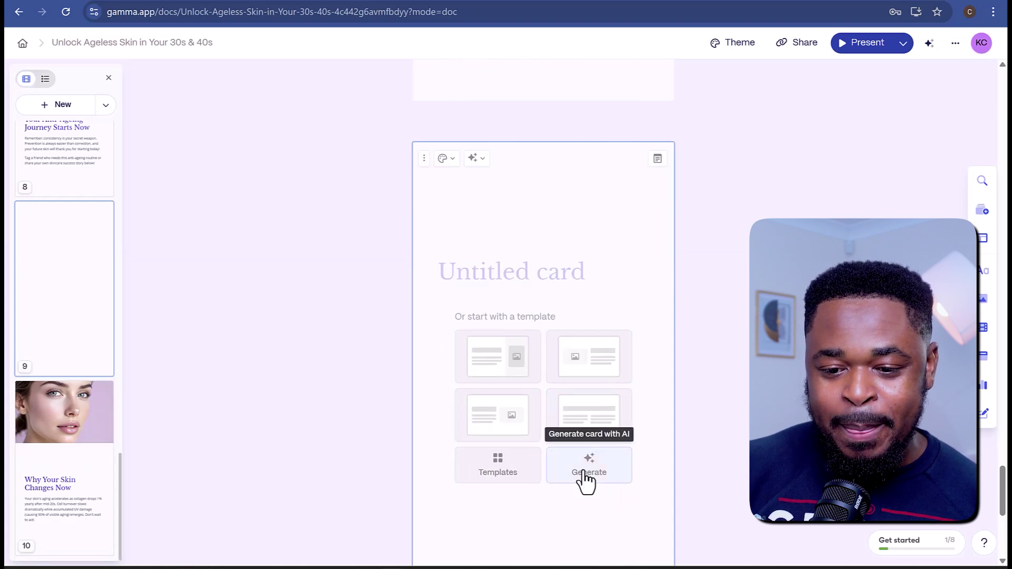
left_click(477, 158)
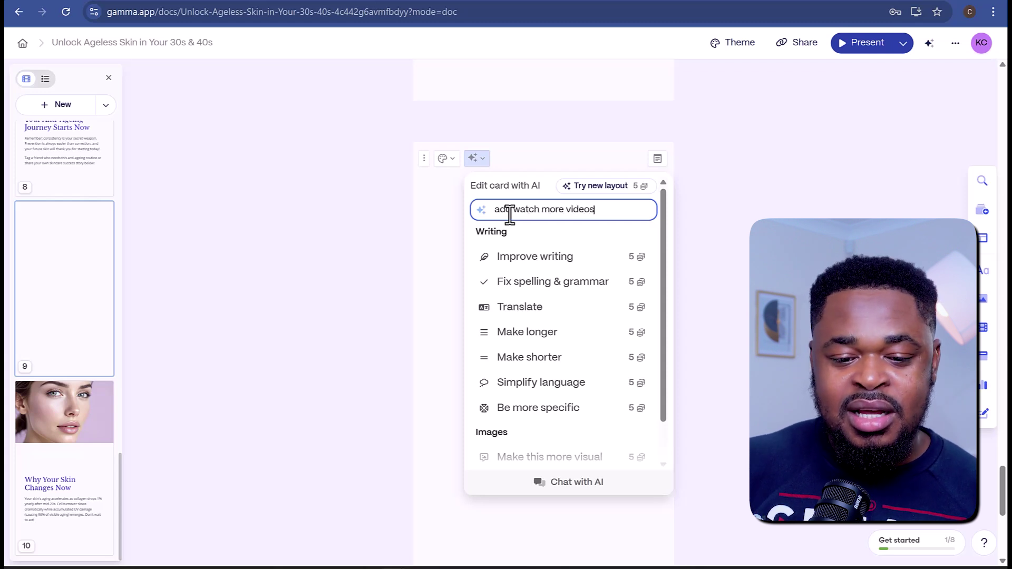
type("add watch more videos sectio")
key("Return")
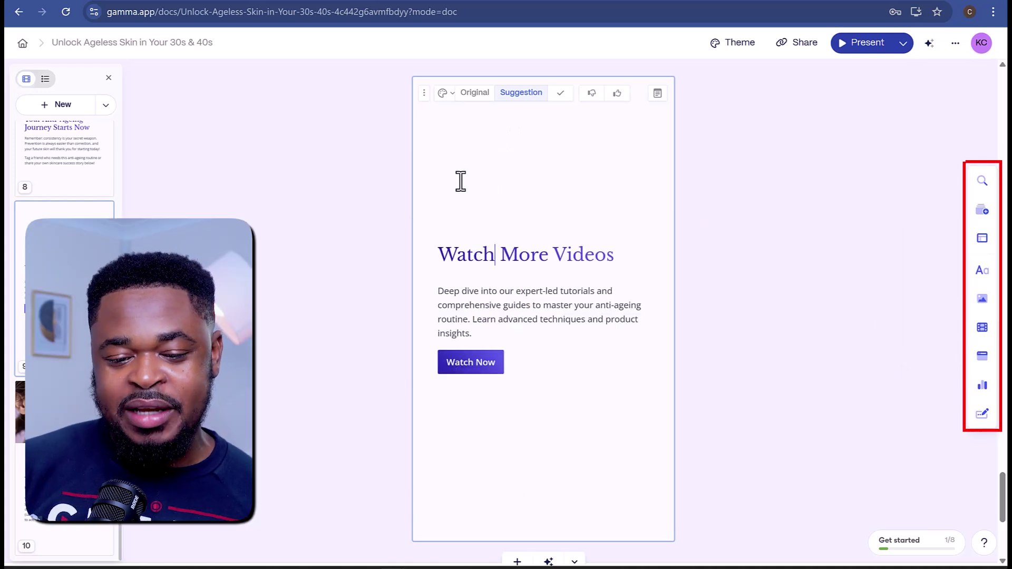
Embed the YouTube video "Ultimate Skincare Routine" on the "Watch More Videos" card and place it directly below the heading.
left_click(981, 328)
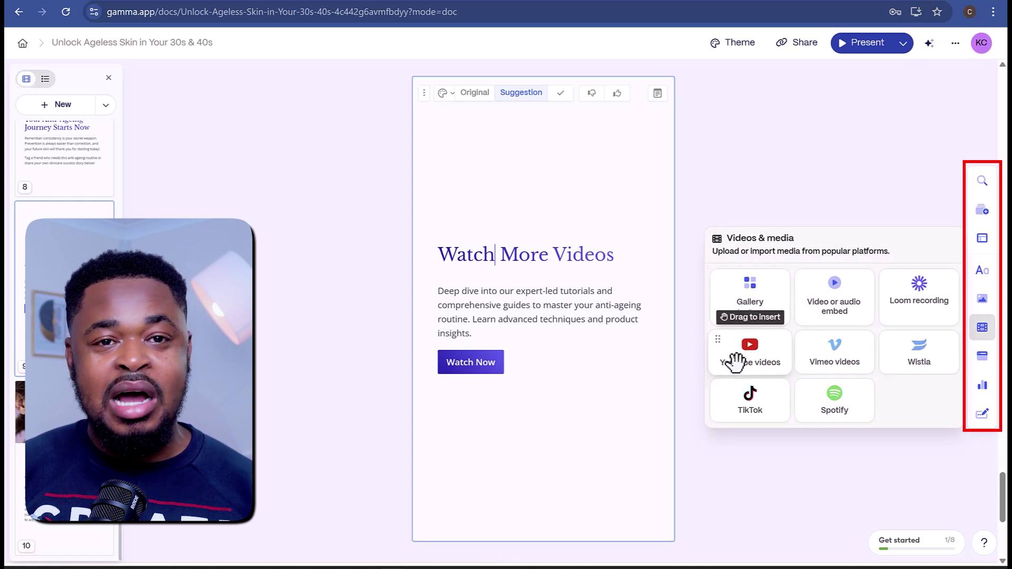
left_click_drag(541, 416, 519, 249)
right_click(629, 151)
left_click(669, 309)
left_click(963, 150)
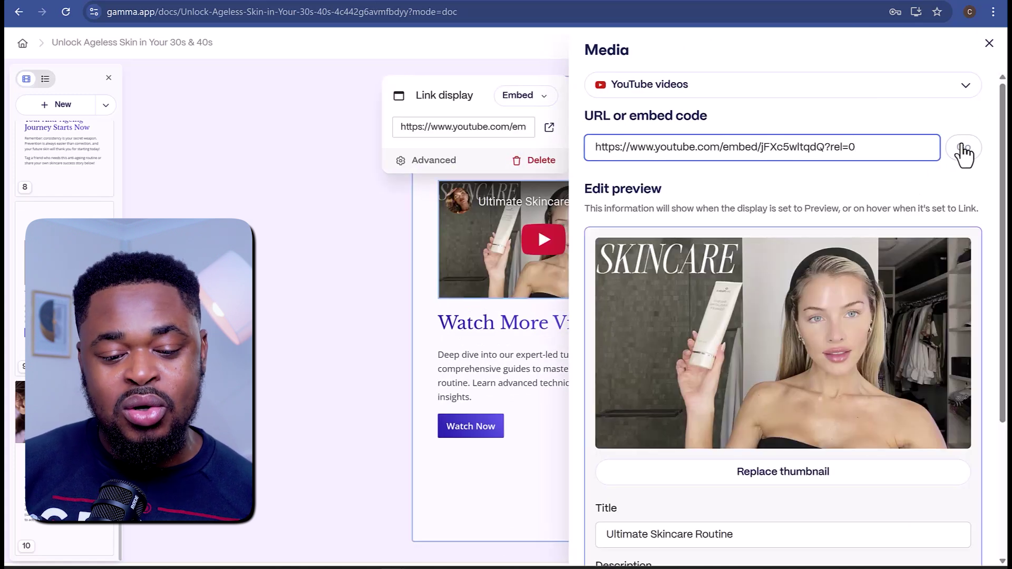
key("Escape")
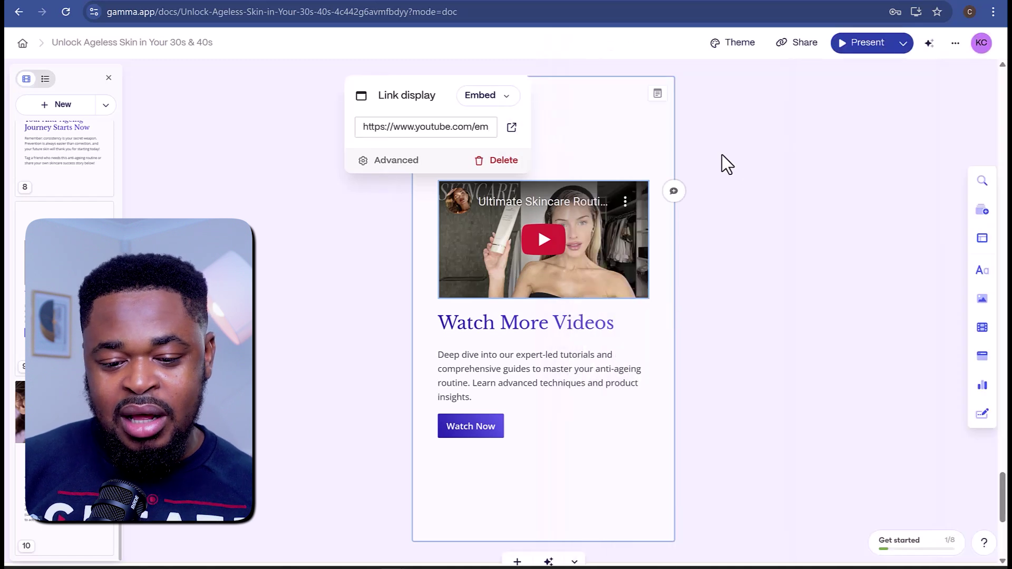
left_click(552, 136)
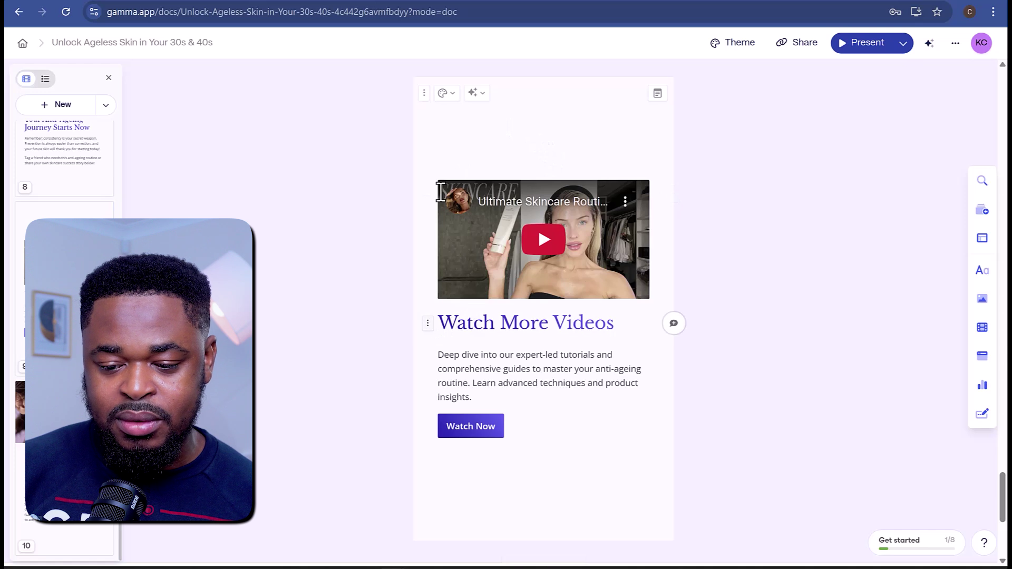
left_click_drag(438, 148, 442, 158)
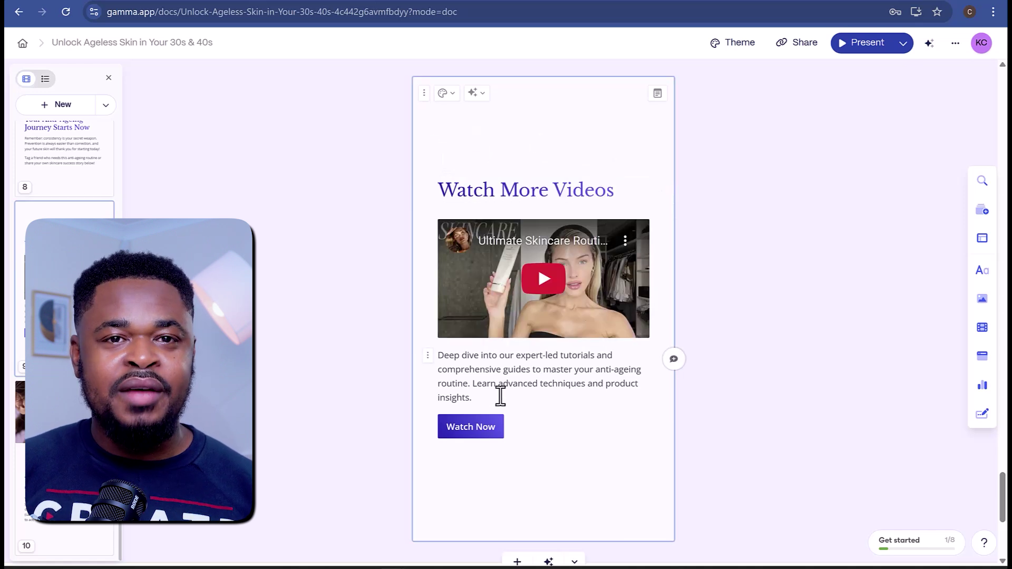
Change the label of the button below the video card's description to "Watch More videos".
left_click(467, 431)
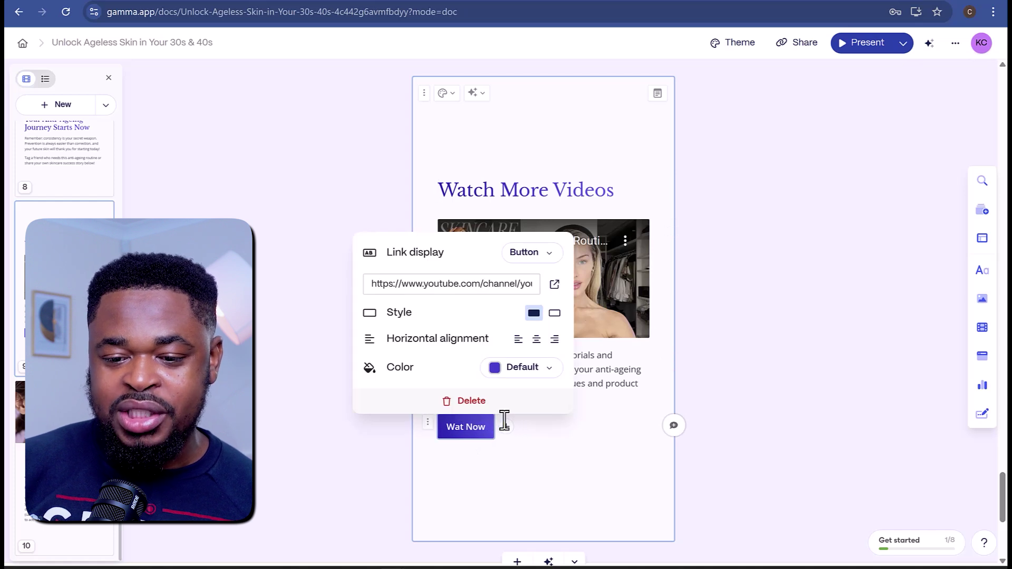
type("Wat")
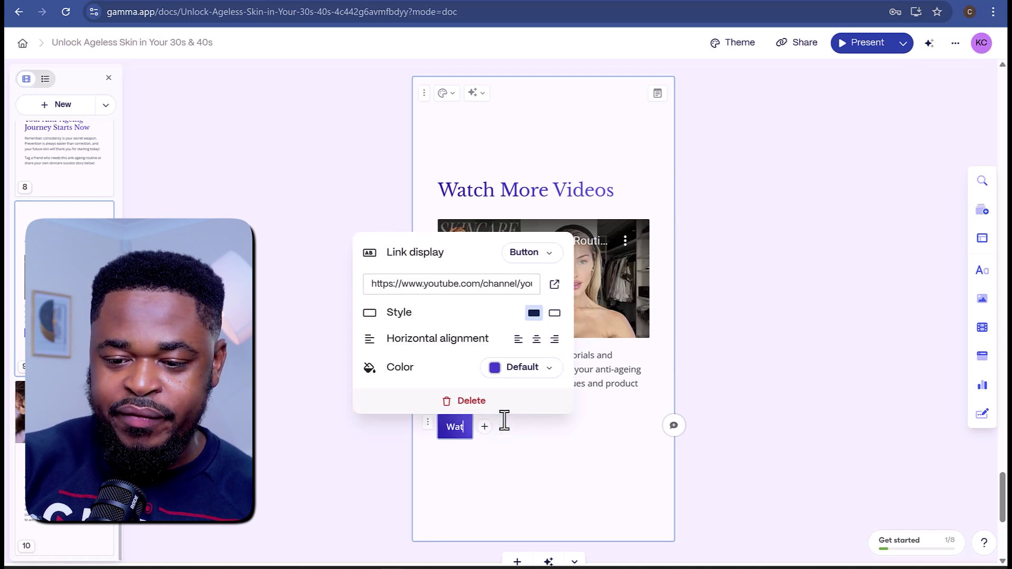
type("ch More Videos")
key("Return")
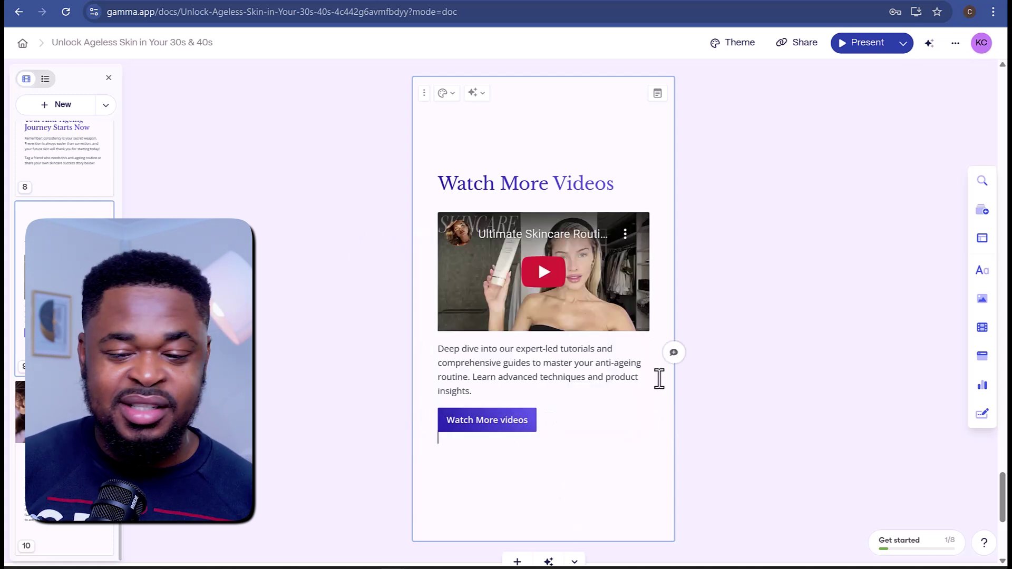
Try a dark theme with a deep blue background on the anti-ageing story cards.
scroll(658, 378, "up", 15)
left_click(740, 46)
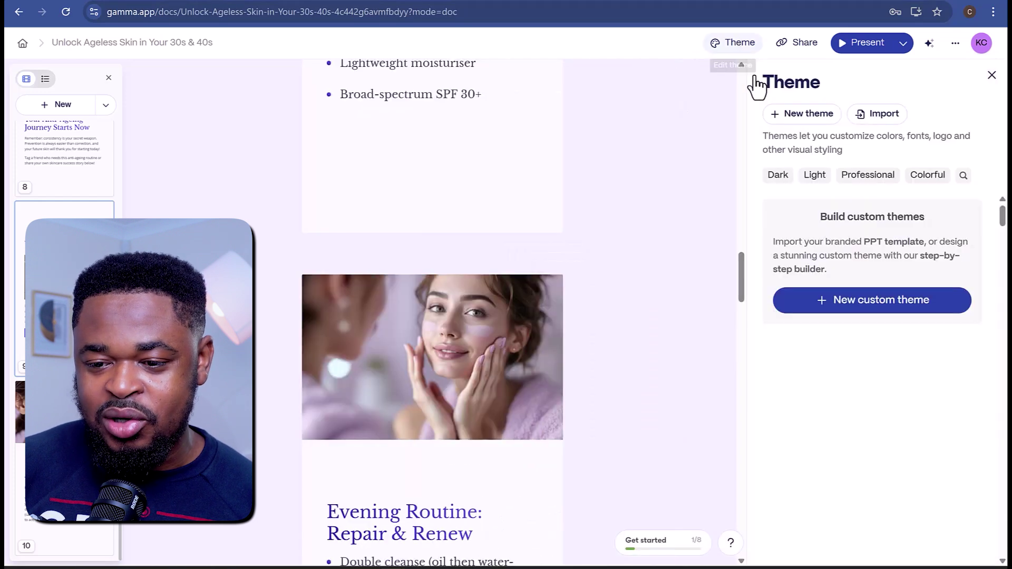
scroll(870, 264, "down", 5)
left_click(908, 354)
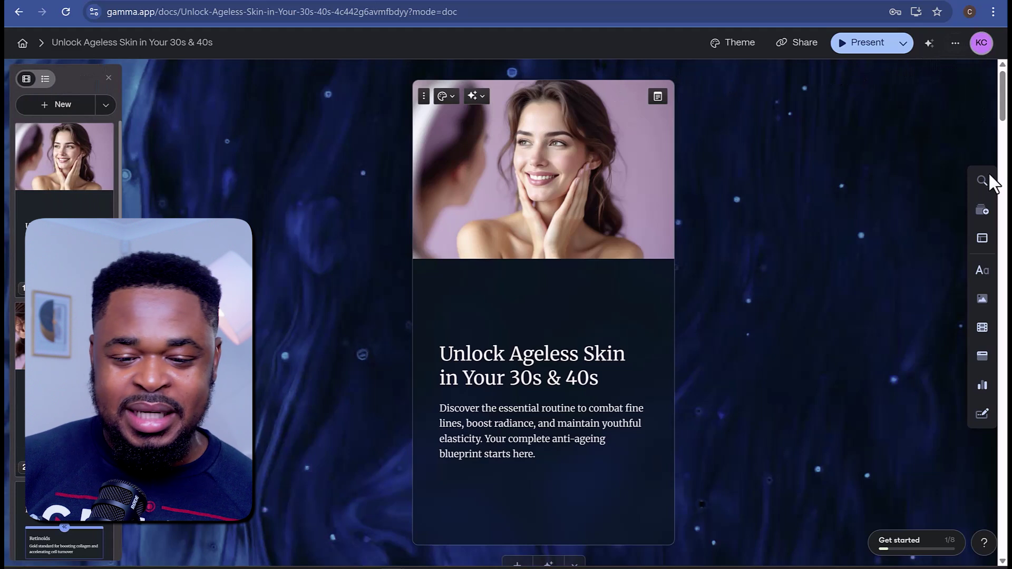
Apply a light theme with a soft pastel gradient background and review the restyled cards down to the video card.
left_click(744, 50)
left_click(907, 445)
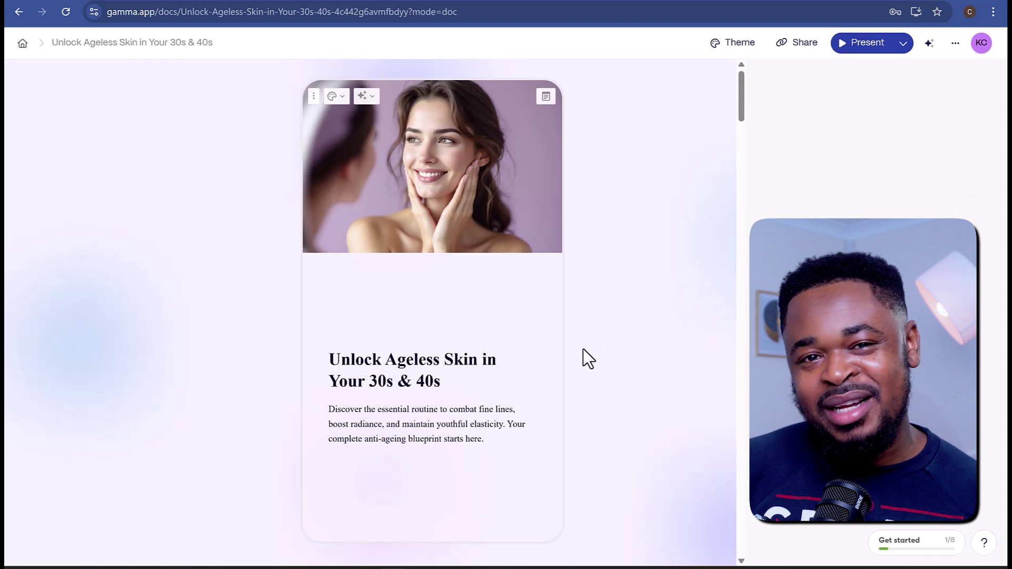
scroll(534, 359, "down", 10)
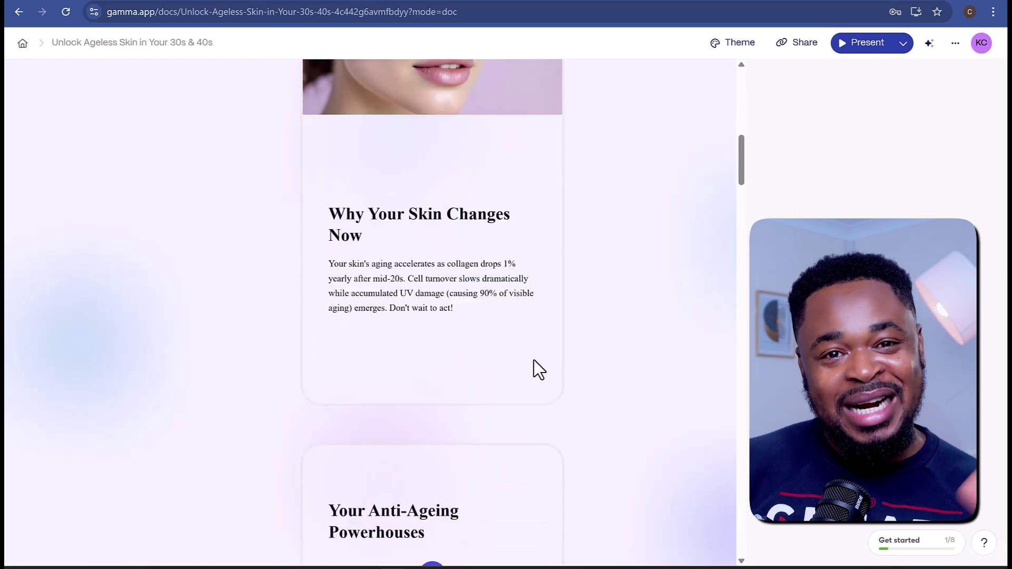
scroll(534, 361, "down", 5)
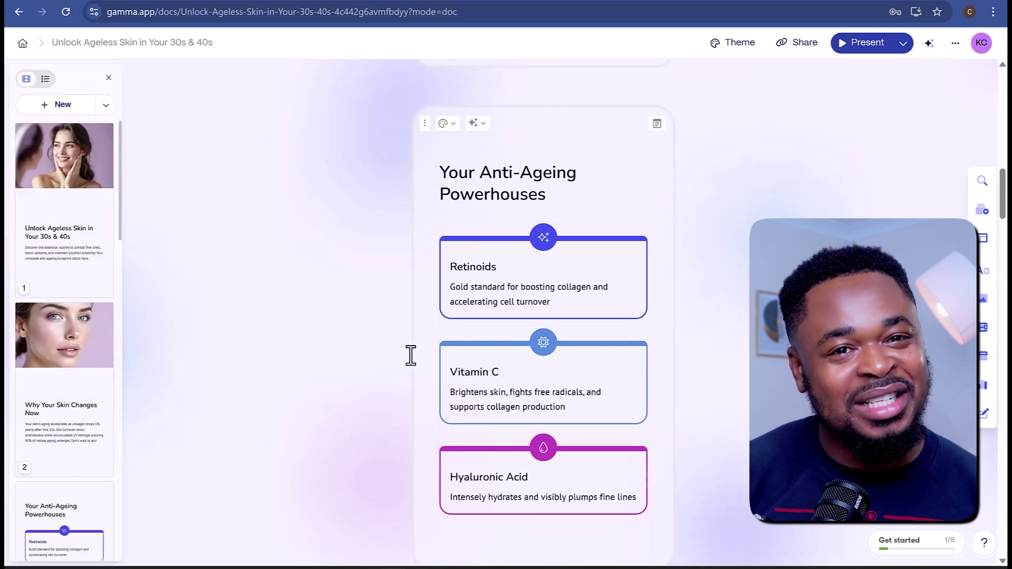
scroll(396, 364, "down", 4)
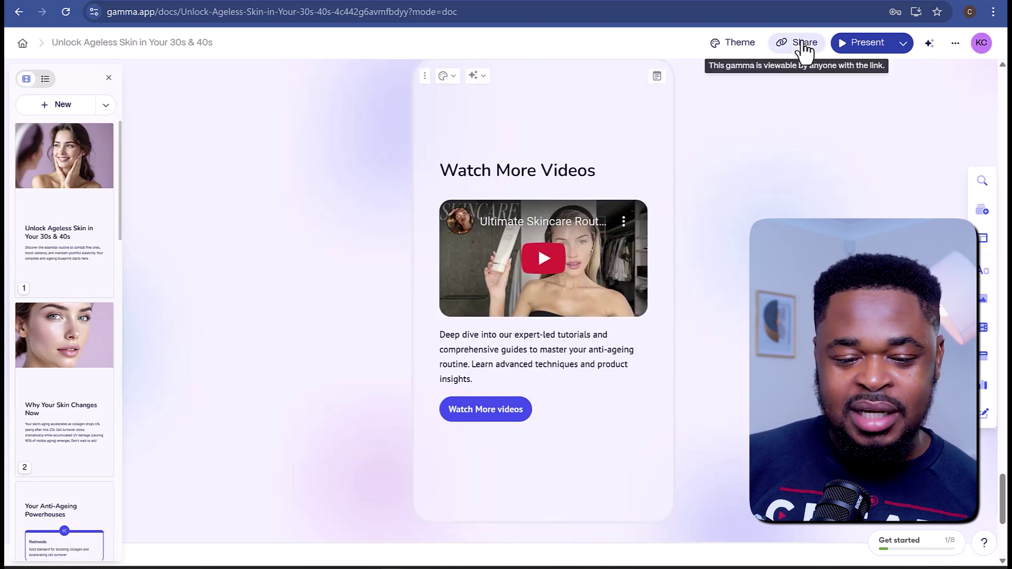
Open the story's sharing analytics and examine the page views and the time spent per card under card engagement.
left_click(804, 44)
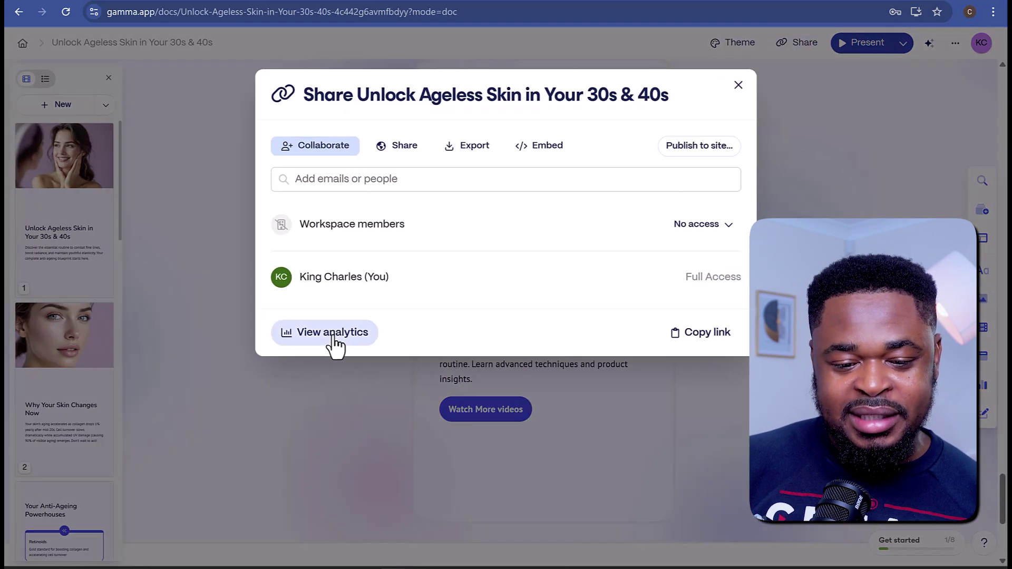
left_click(334, 343)
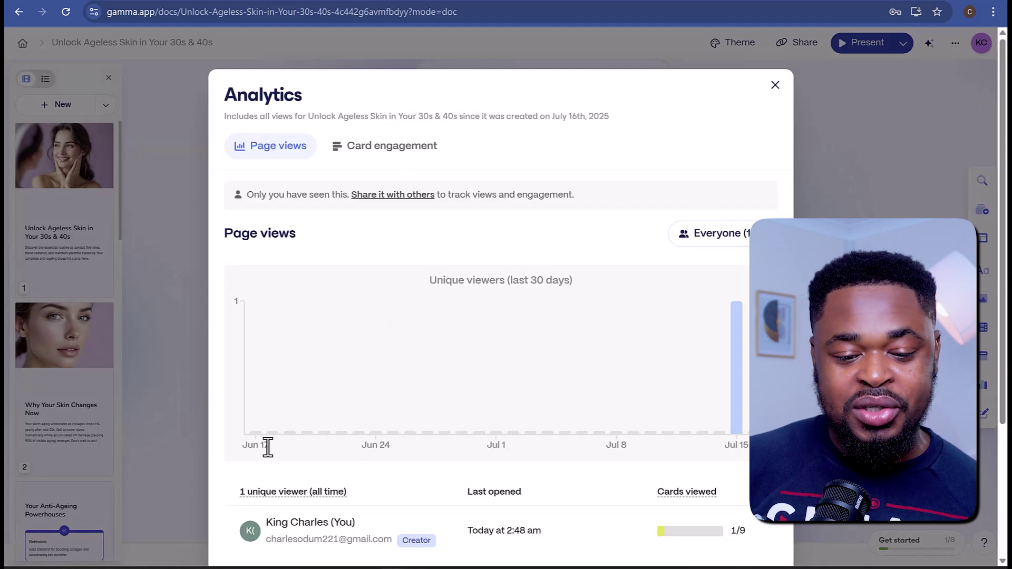
left_click(387, 150)
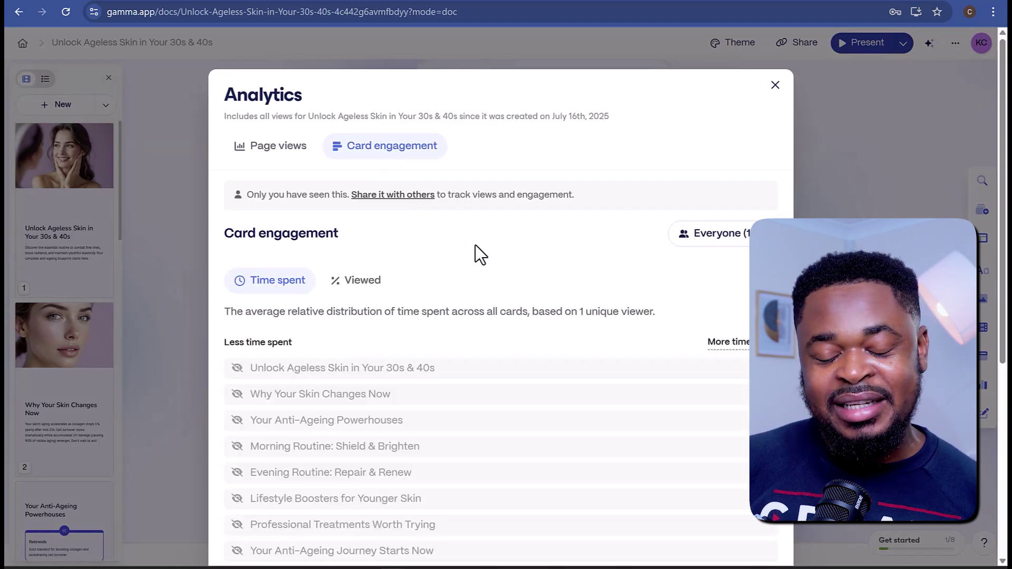
scroll(542, 369, "down", 1)
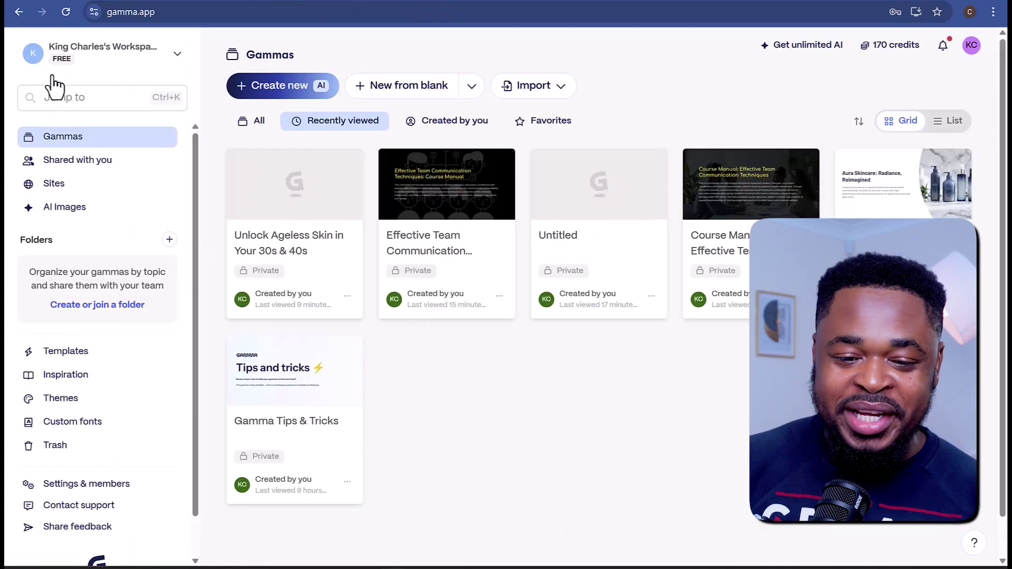
Generate an AI webpage outline with 5 cards in English (UK) from the prompt "a website for my skincare brand "Aura".".
left_click(285, 87)
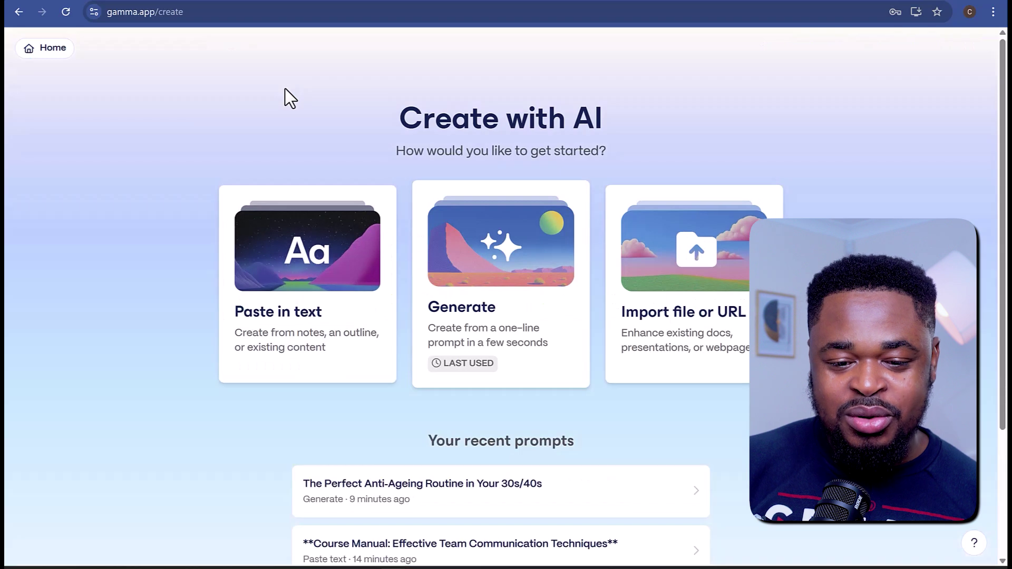
left_click(495, 330)
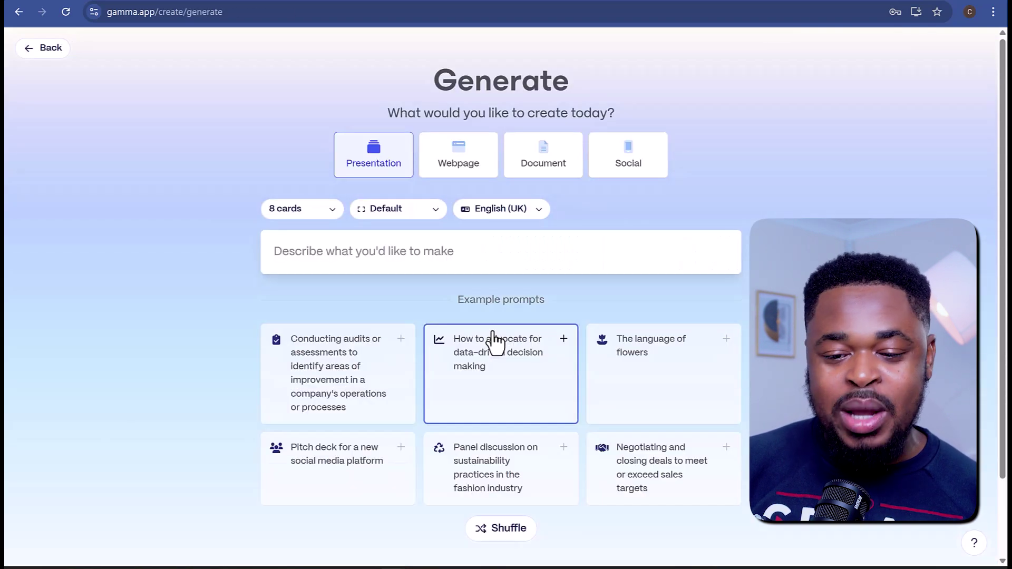
left_click(458, 158)
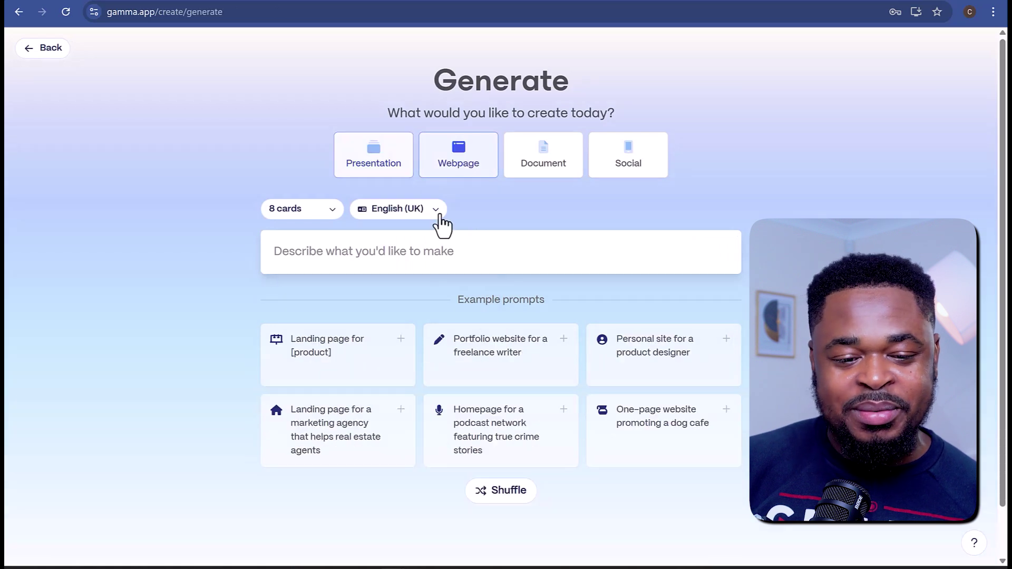
left_click(436, 266)
type("a website for my skincare brand \"Aura\".")
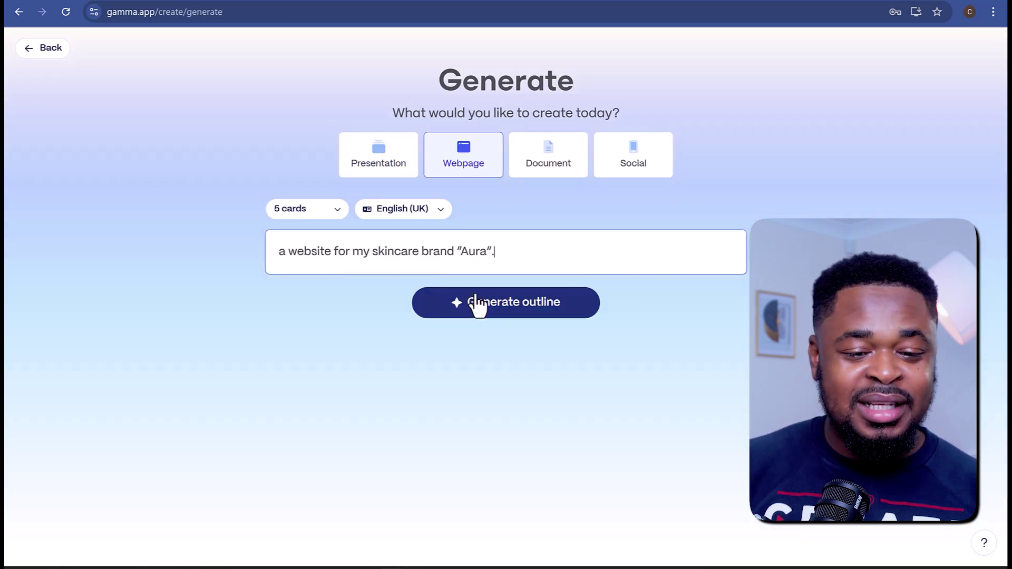
left_click(476, 303)
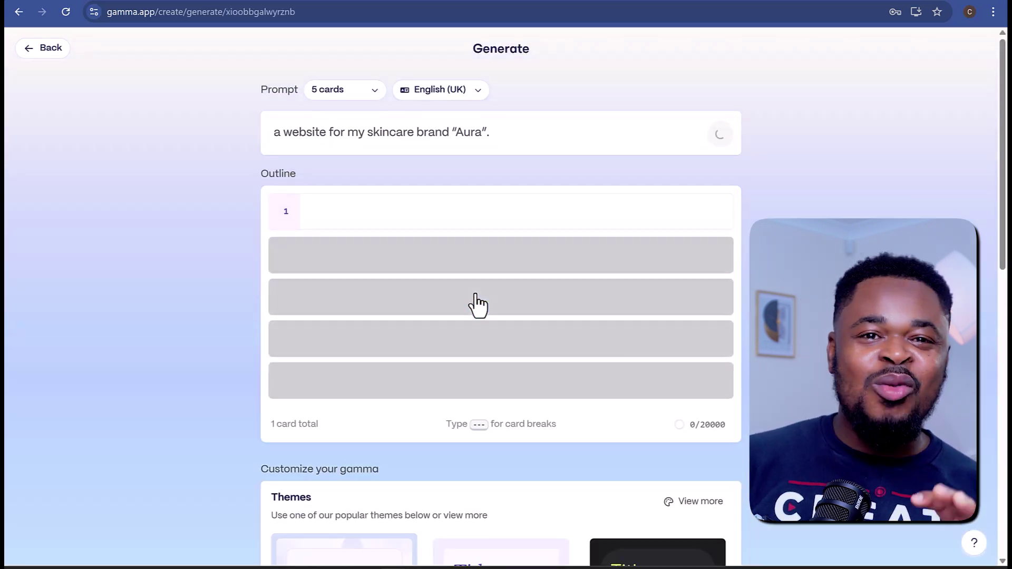
Review the website outline, choose the Keepsake theme from all themes, and generate the site with concise text.
scroll(489, 280, "down", 10)
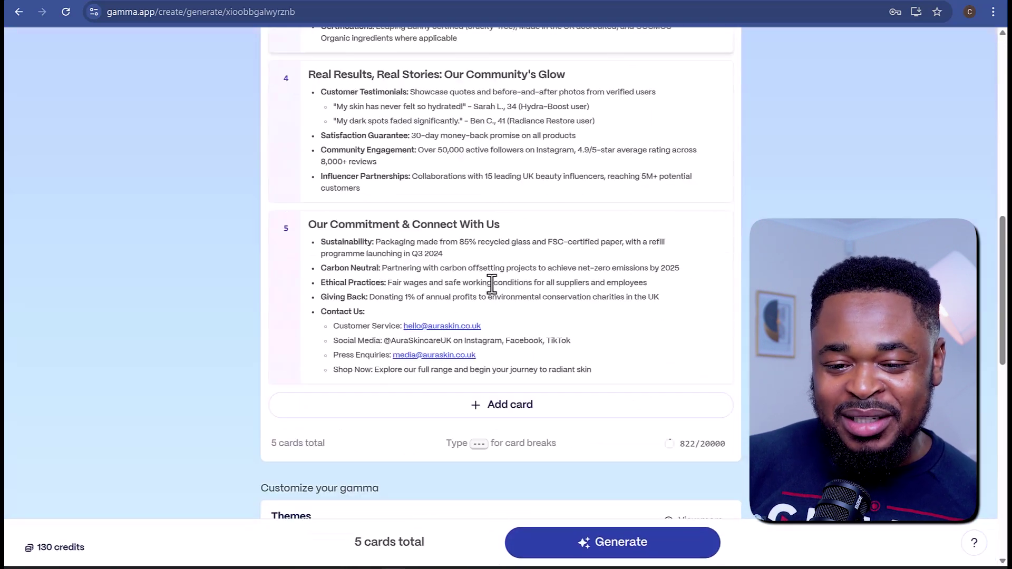
scroll(492, 285, "down", 8)
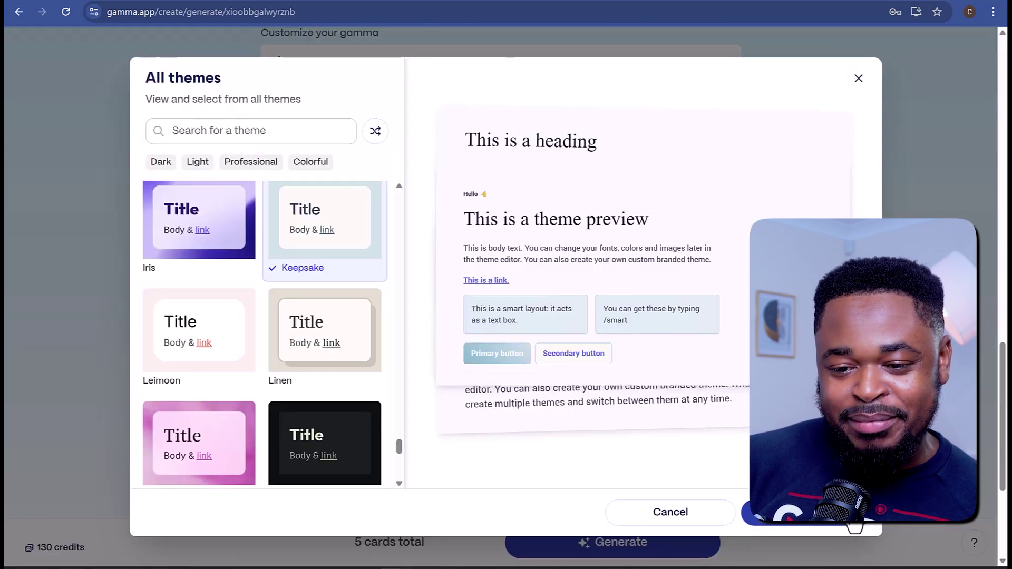
left_click(853, 524)
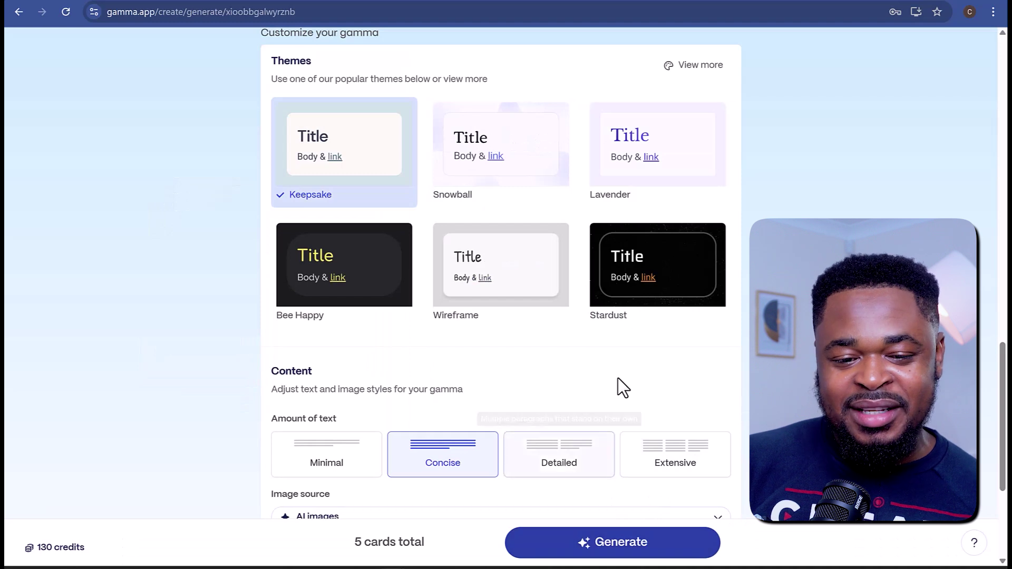
scroll(618, 375, "down", 4)
left_click(629, 543)
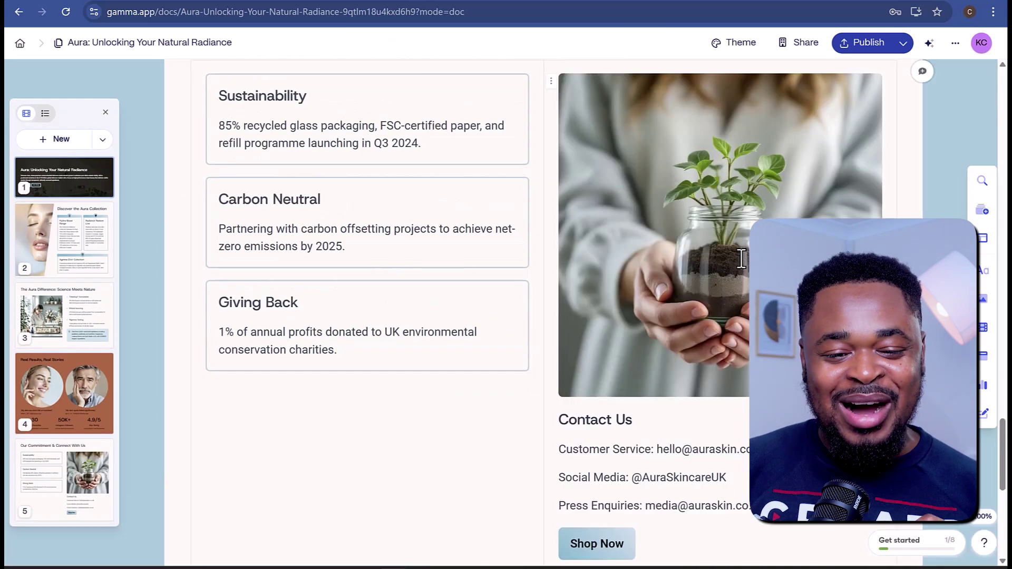
scroll(506, 316, "up", 8)
scroll(506, 316, "up", 15)
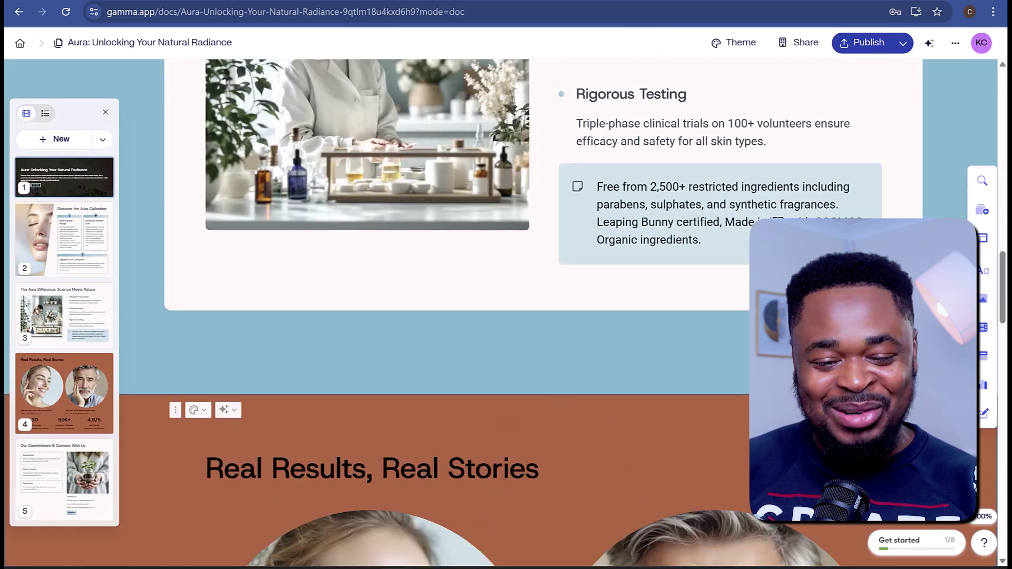
scroll(506, 316, "up", 3)
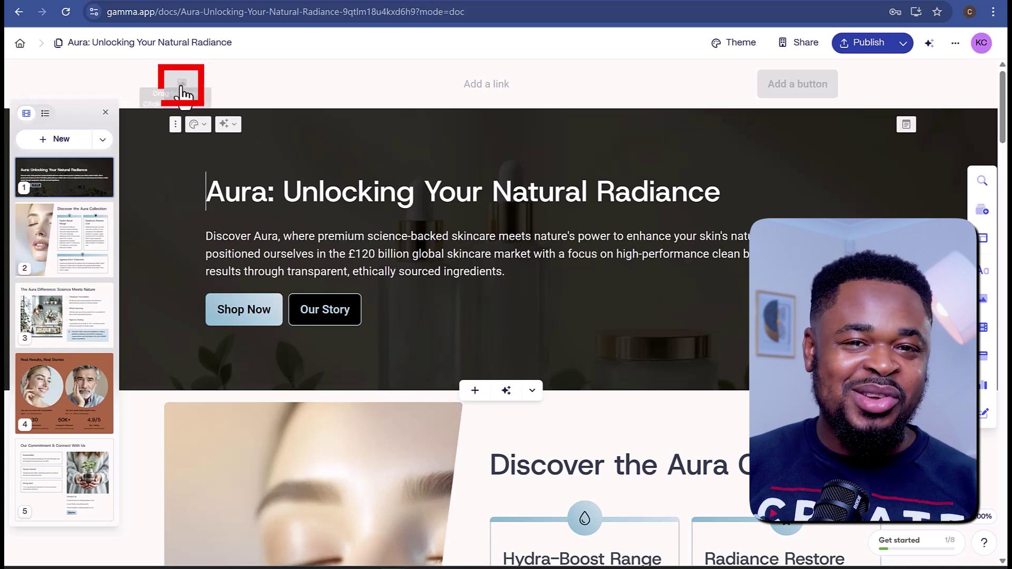
left_click(486, 87)
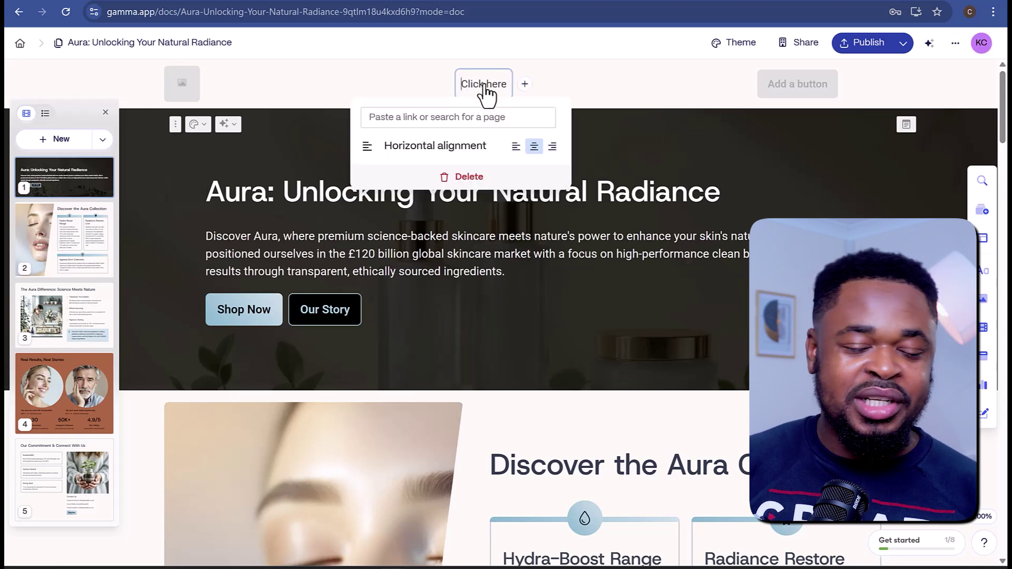
type("https://auragroup.com/products")
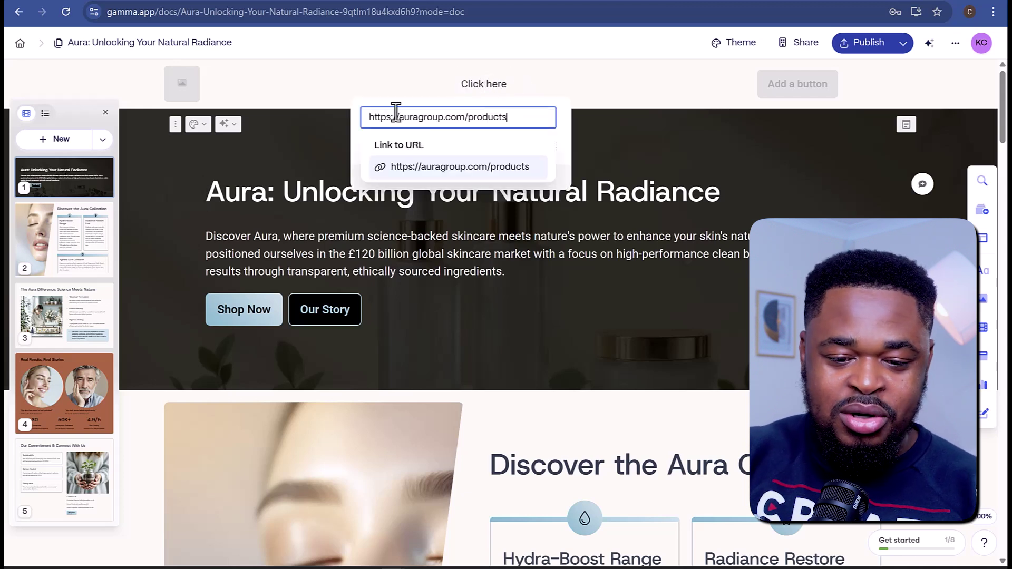
key("Return")
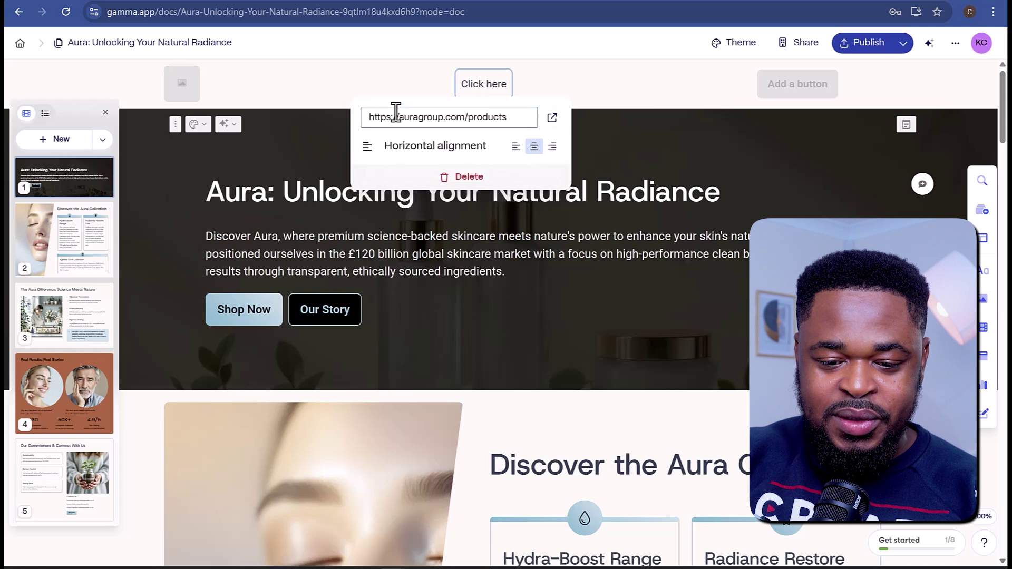
triple_click(483, 83)
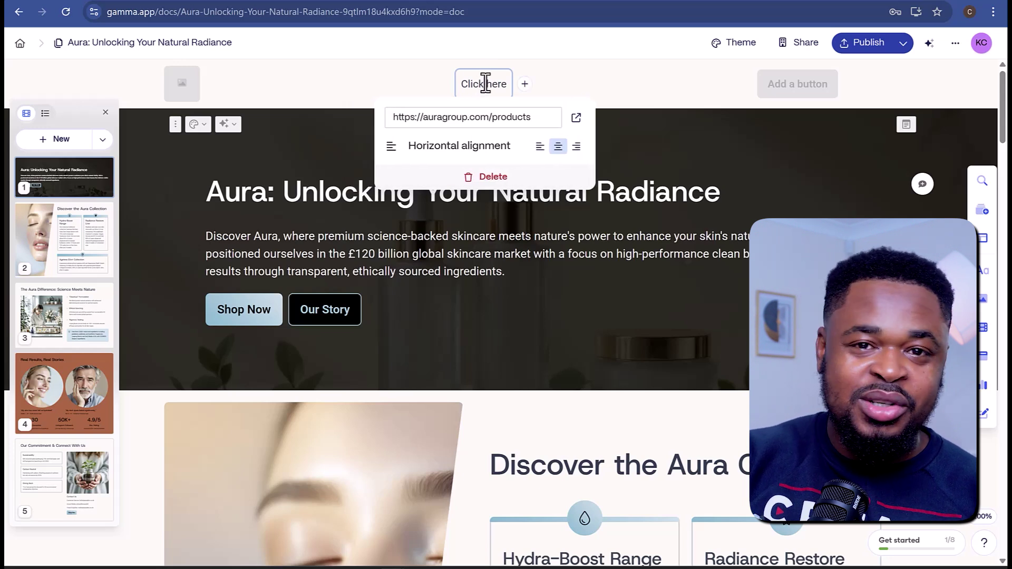
type("Our")
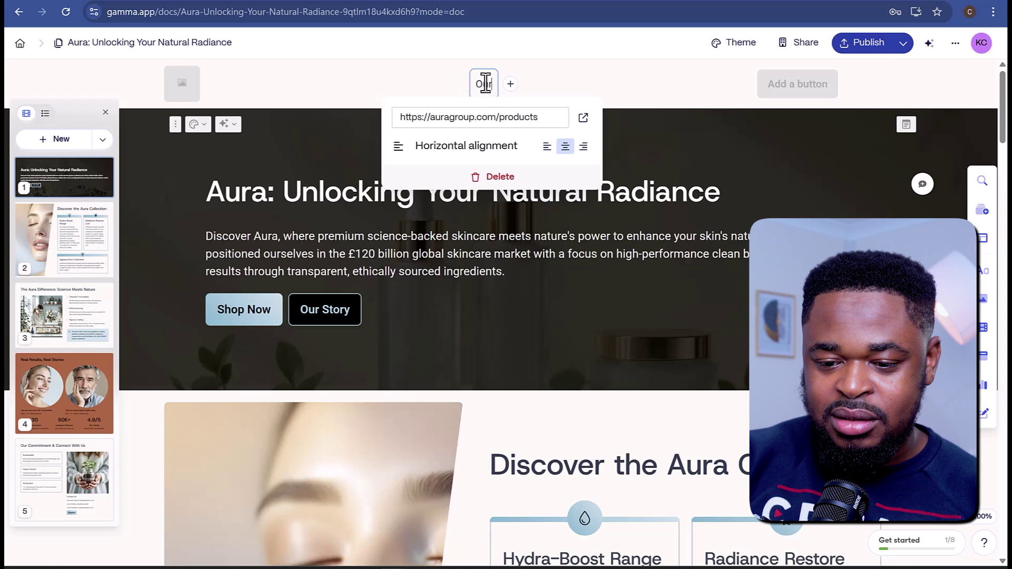
type(" Products")
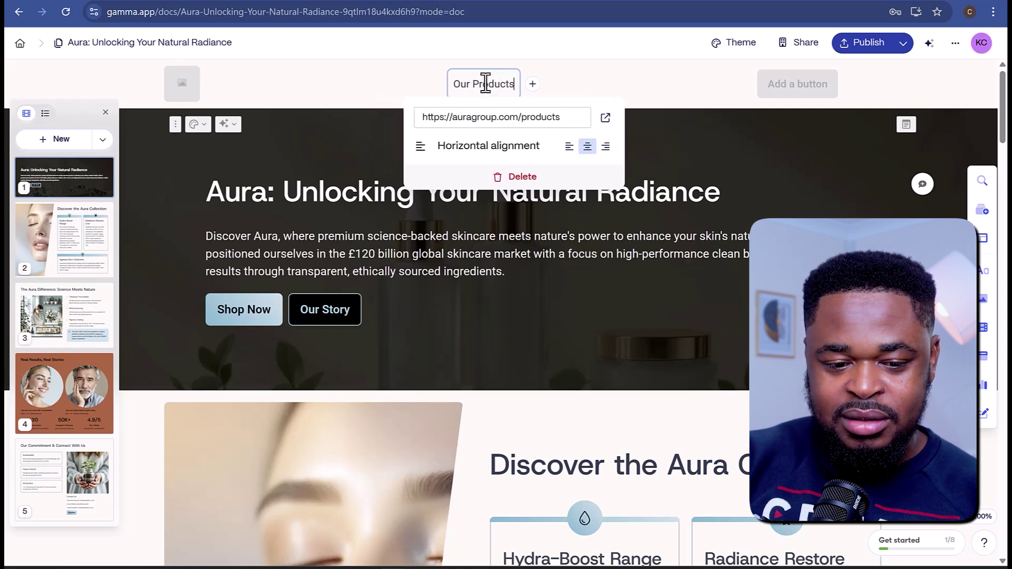
left_click(687, 131)
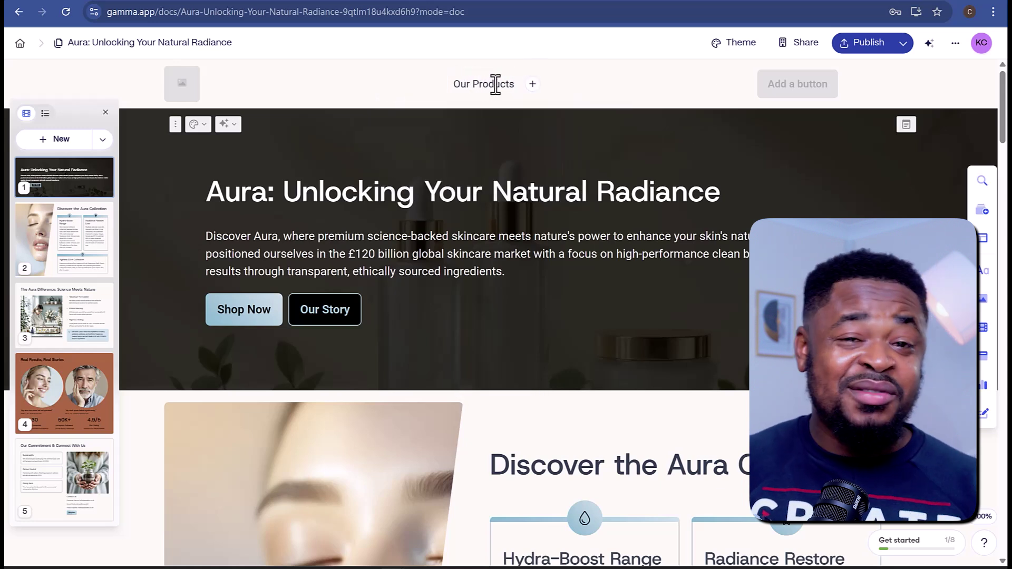
Add a header button labelled "Contact Us" that links to the contact page on Auragroup.com.
left_click(788, 85)
type("Auragroup.com/")
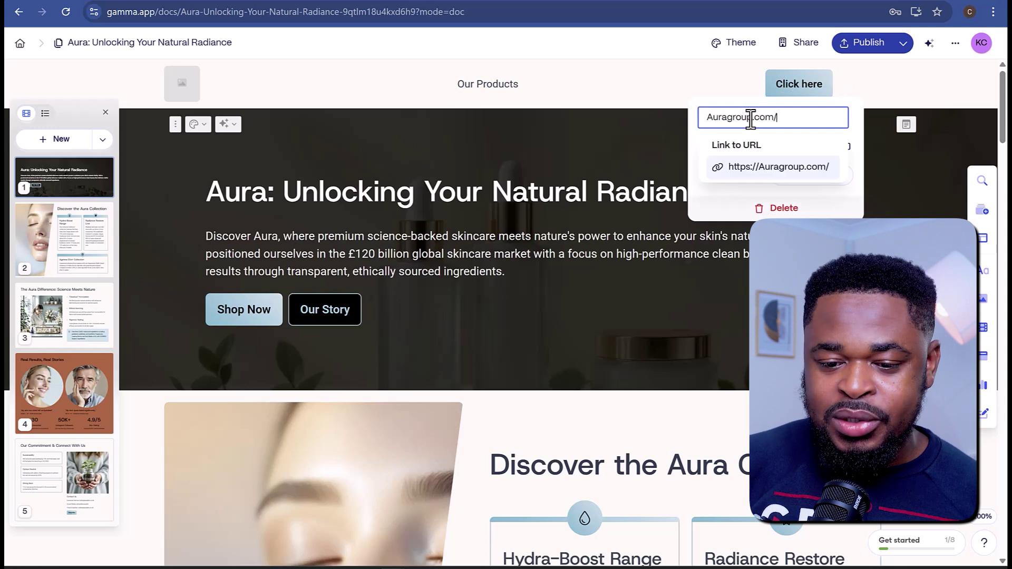
key("Return")
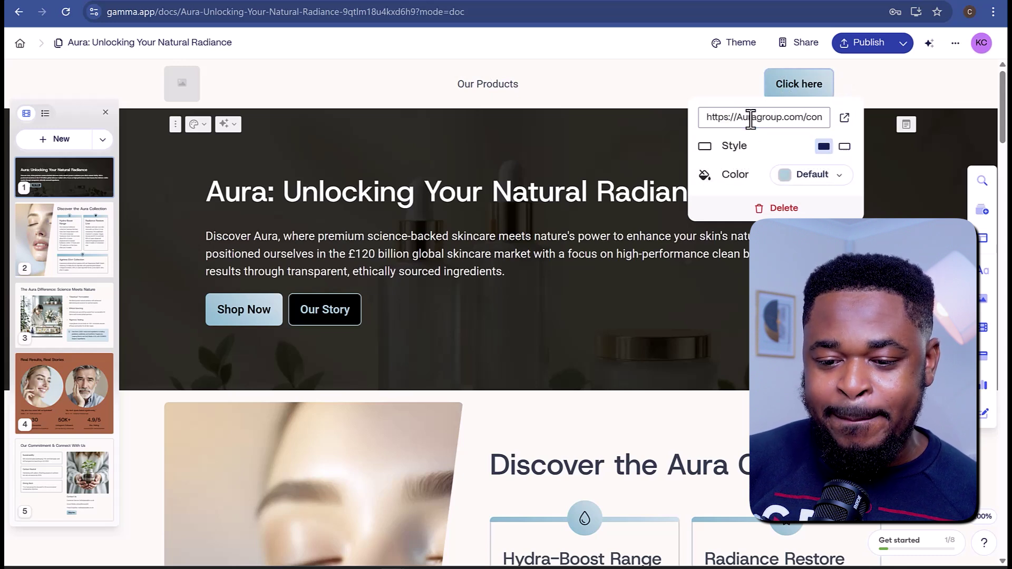
left_click_drag(777, 84, 827, 82)
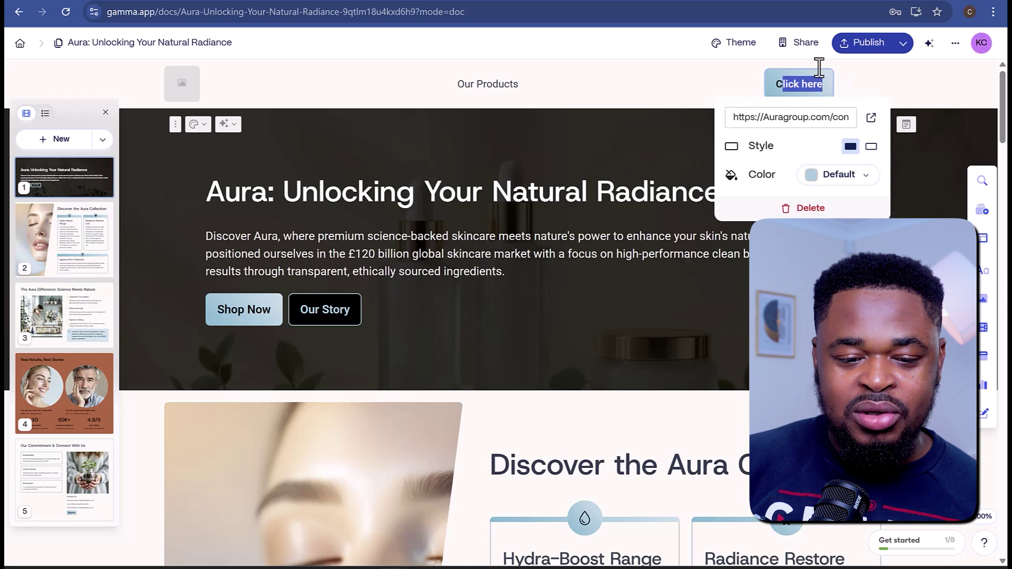
type("ontact Us")
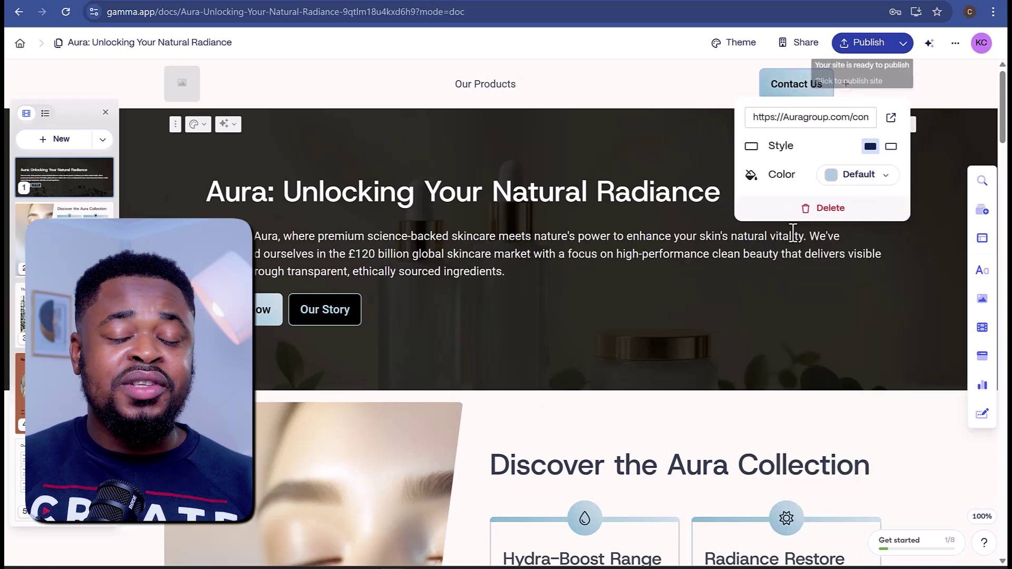
Set the header's "Contact Us" button colour to the dark blue system colour #204C8E.
left_click(853, 180)
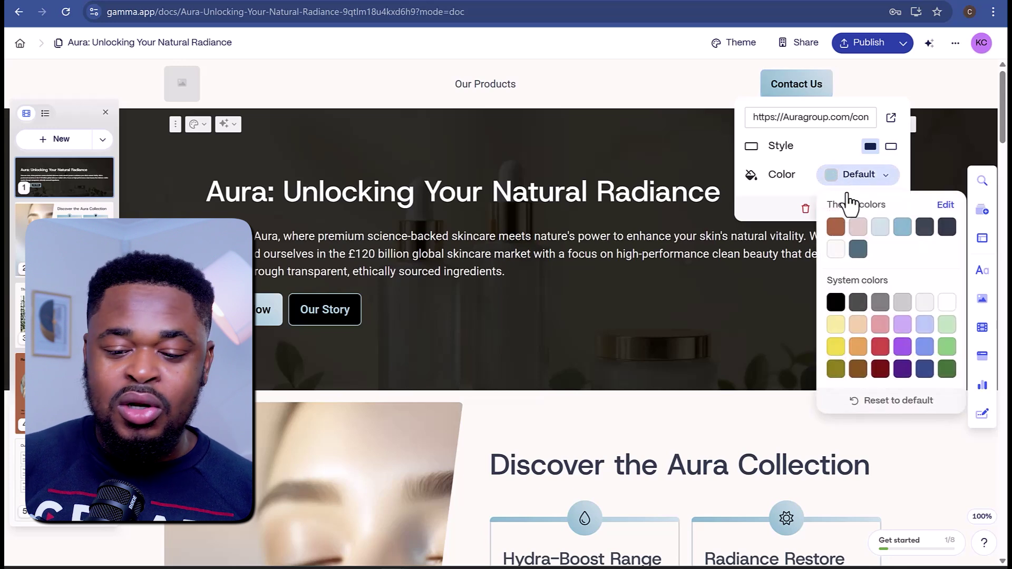
left_click(924, 368)
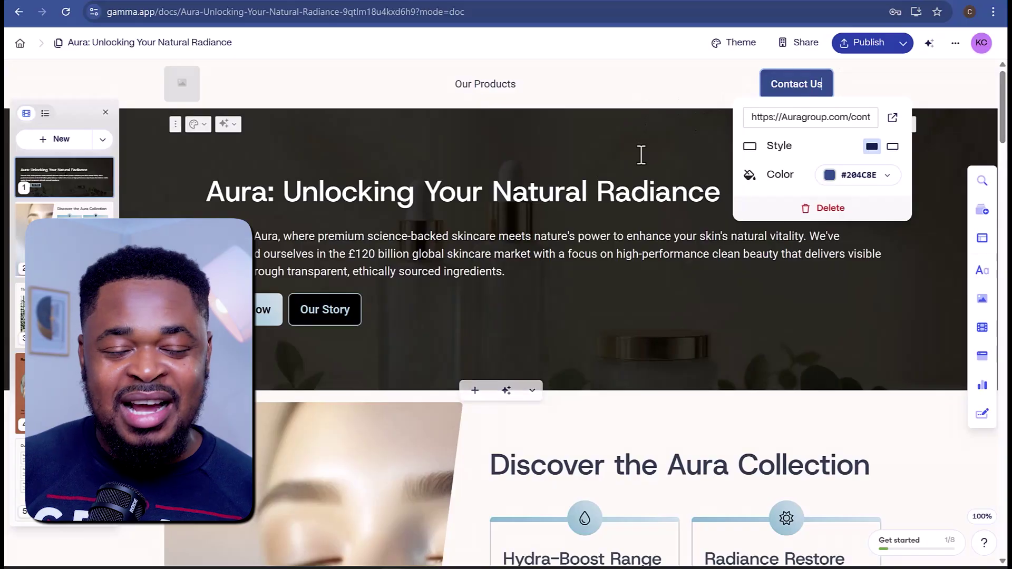
left_click(632, 193)
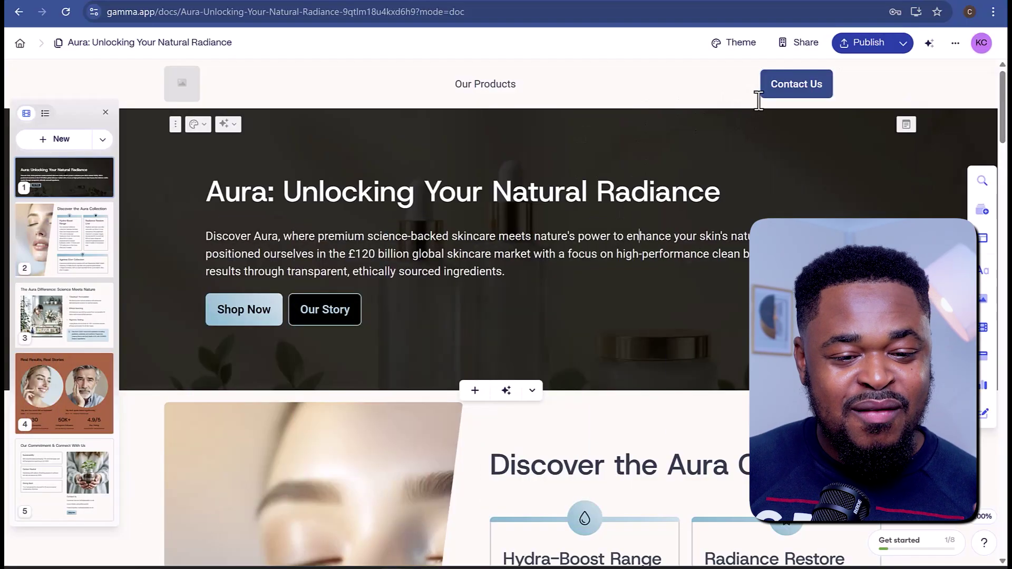
Change the card colour of the "Real Results, Real Stories" section to the dark slate-blue theme colour.
scroll(578, 294, "down", 1)
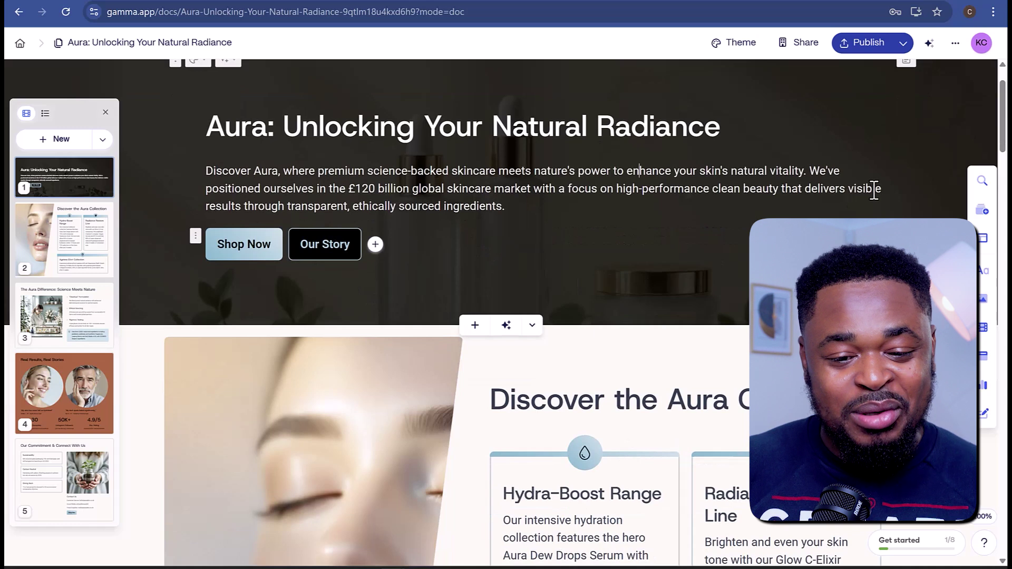
scroll(506, 295, "down", 12)
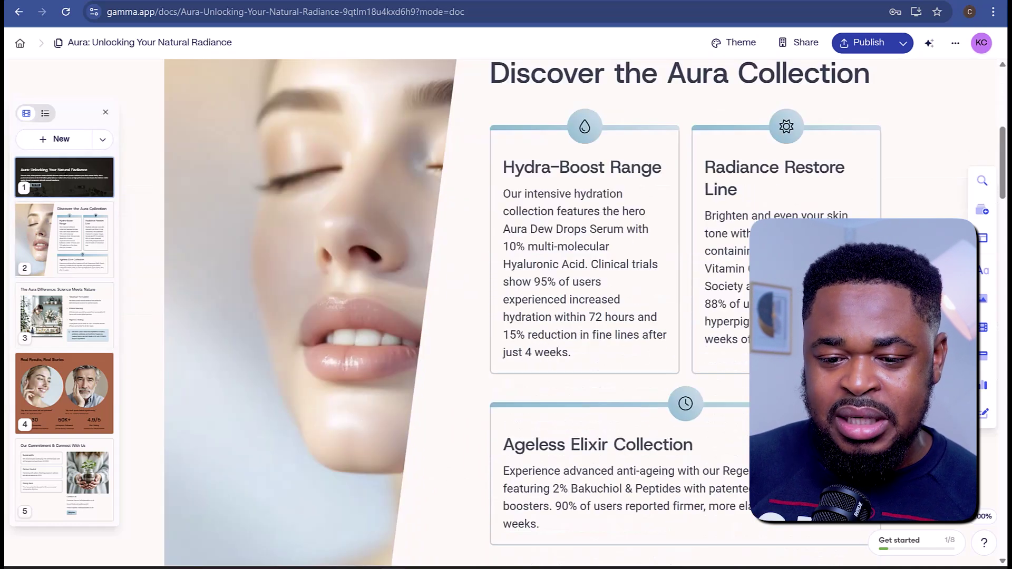
scroll(506, 316, "down", 5)
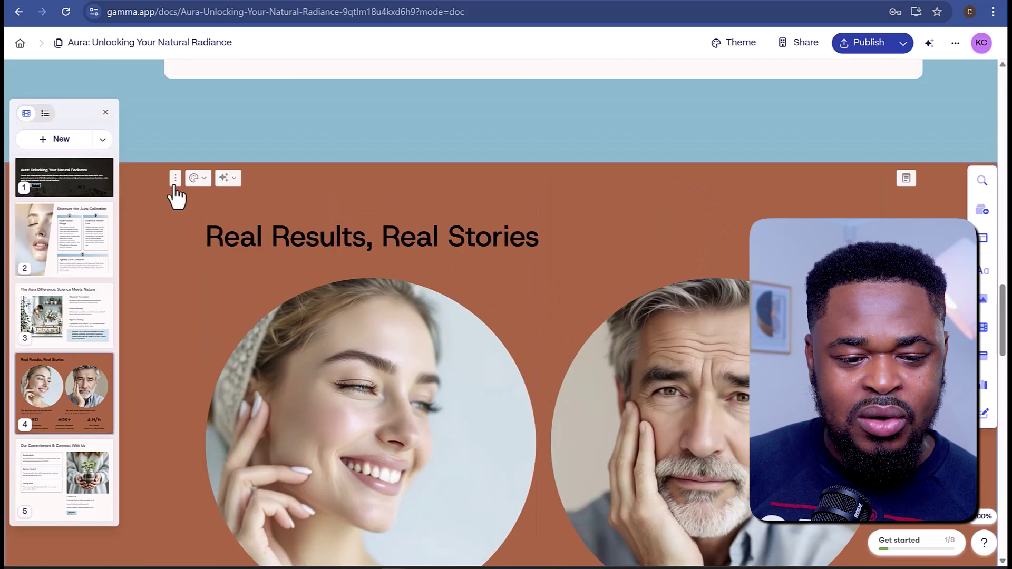
left_click(196, 179)
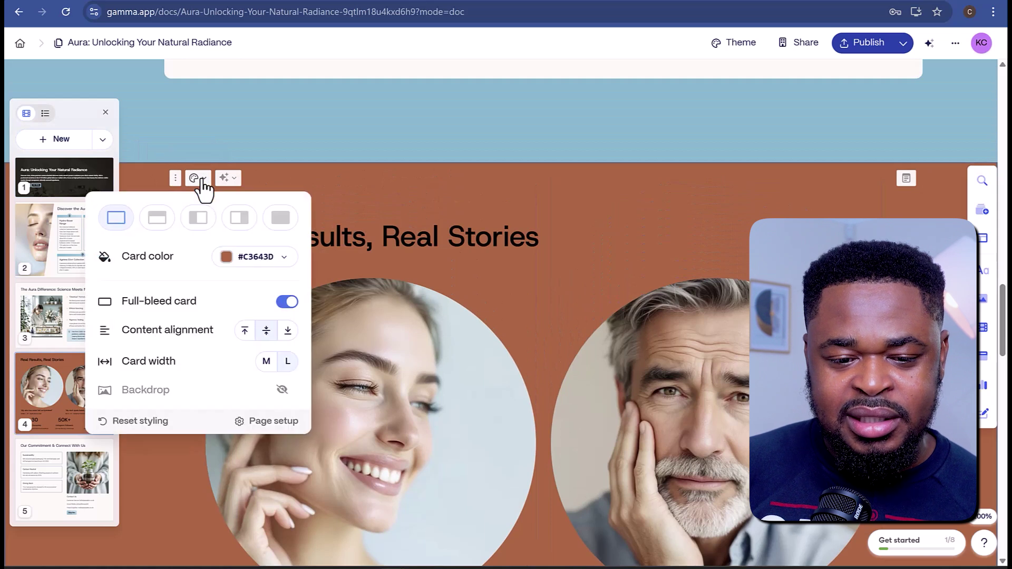
left_click(258, 258)
left_click(251, 329)
scroll(735, 242, "down", 10)
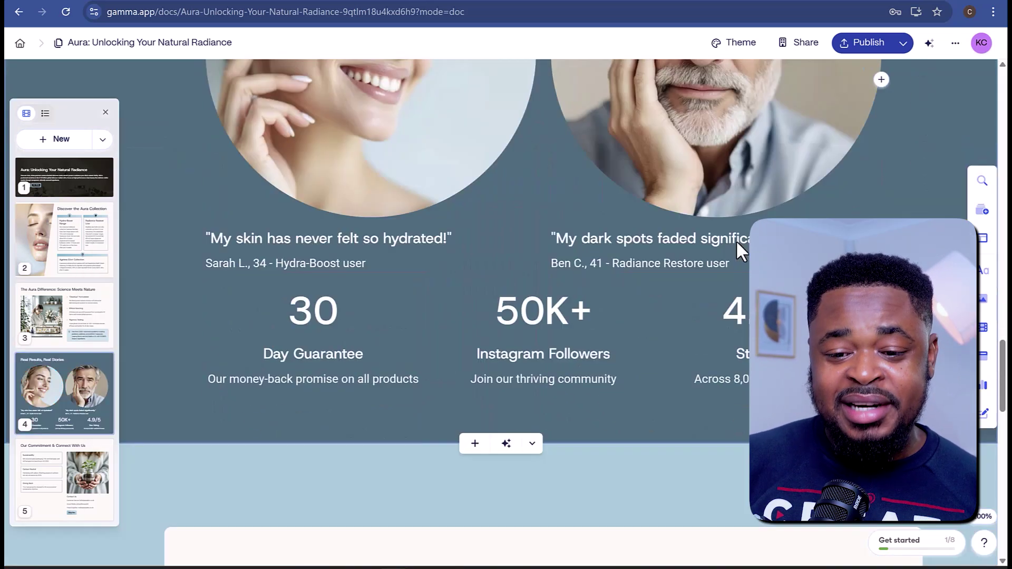
scroll(736, 242, "down", 15)
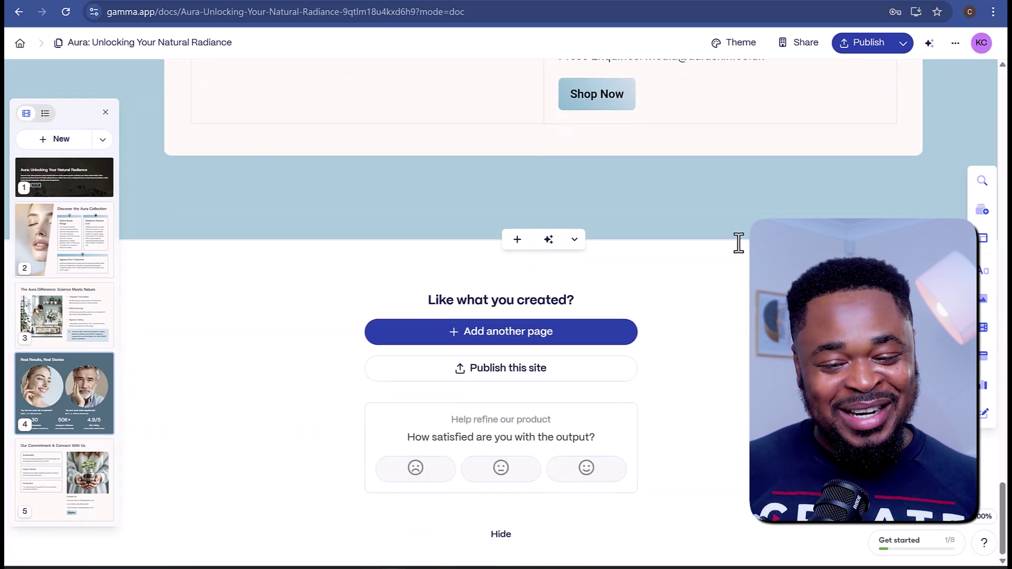
Review the site settings for favicon, navigation, tracking and branding, check the domain options, and close the settings.
scroll(735, 242, "up", 7)
scroll(735, 241, "up", 20)
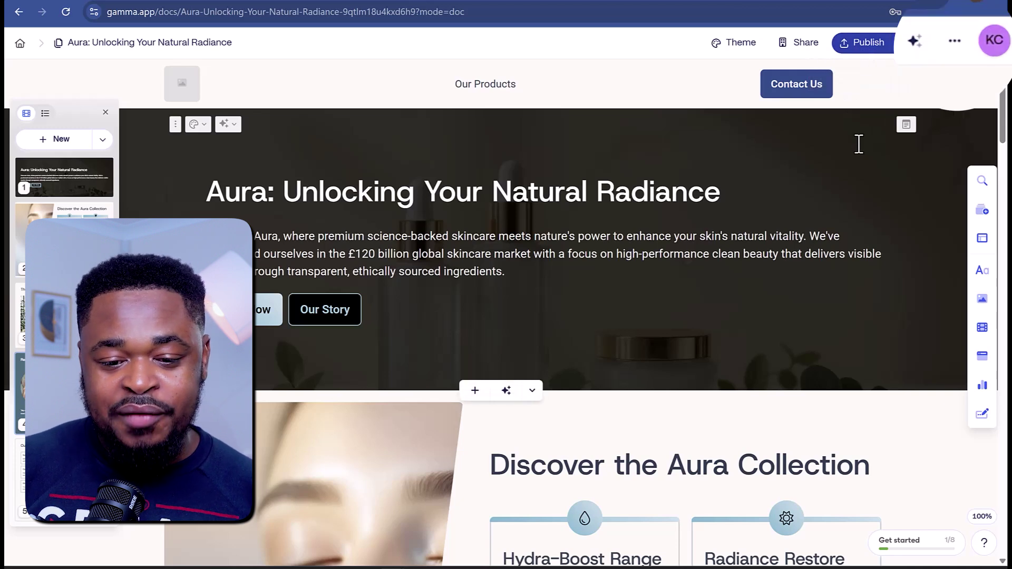
left_click(954, 42)
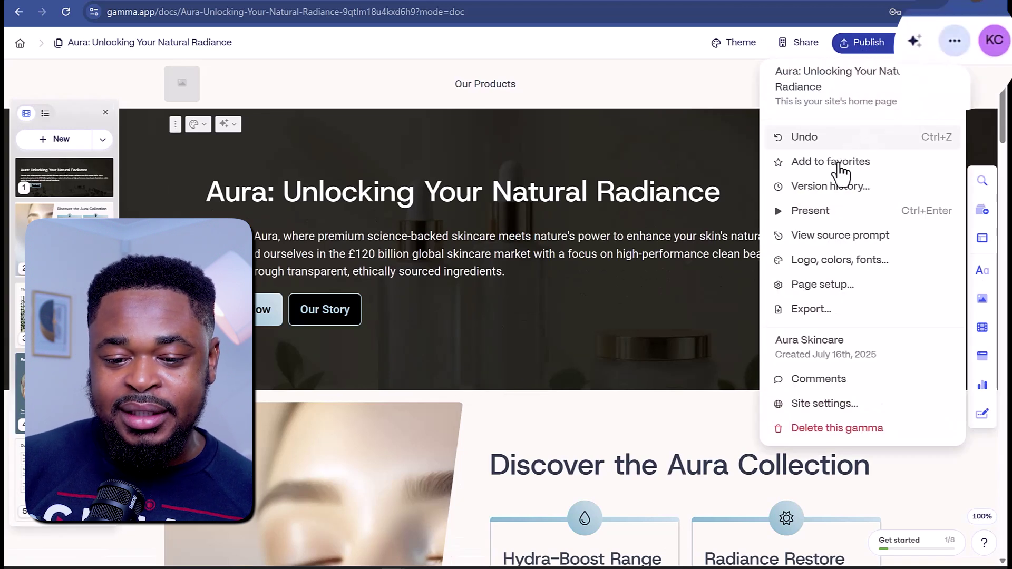
left_click(866, 407)
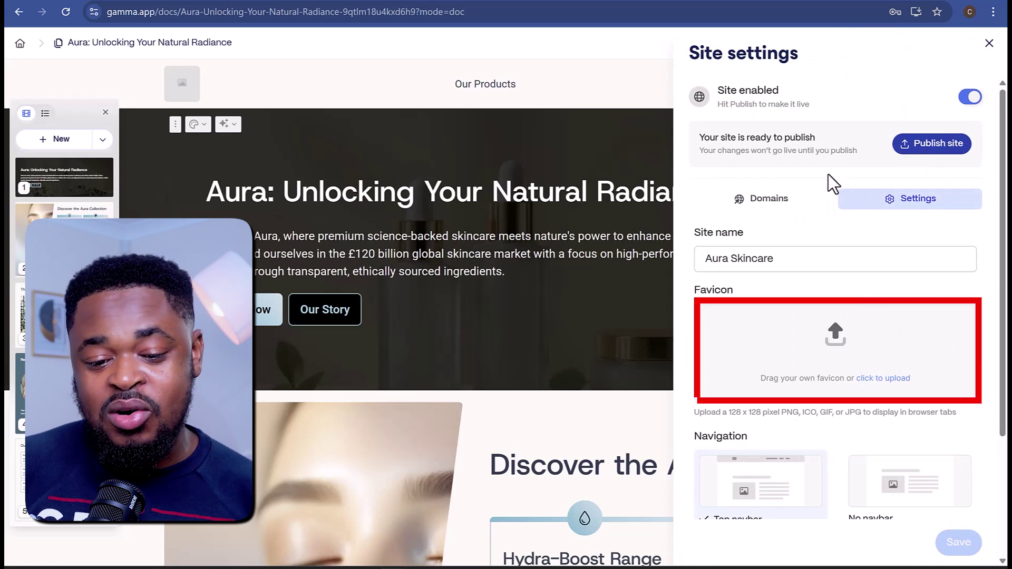
scroll(870, 369, "down", 2)
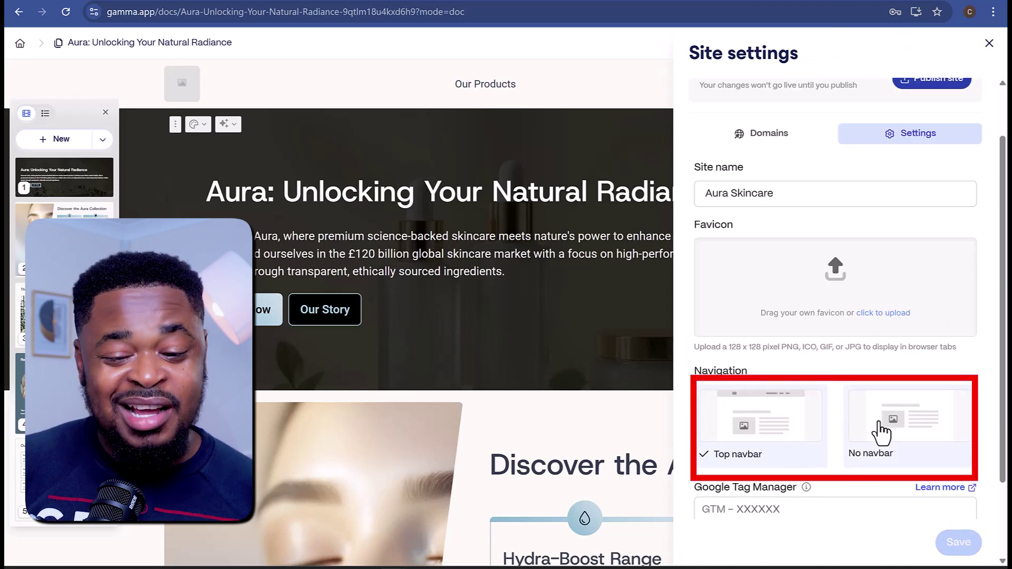
scroll(881, 432, "down", 3)
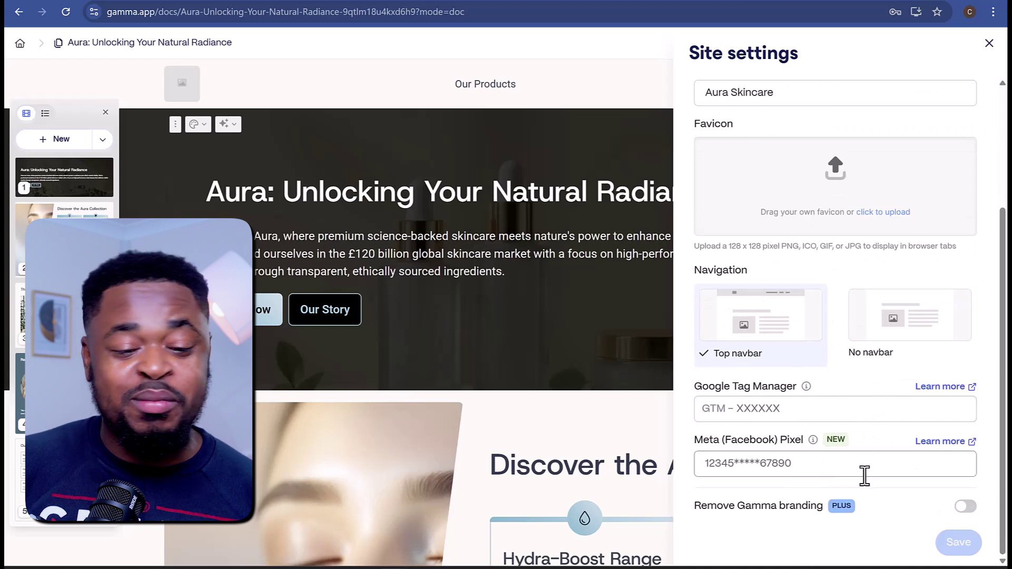
scroll(895, 469, "up", 5)
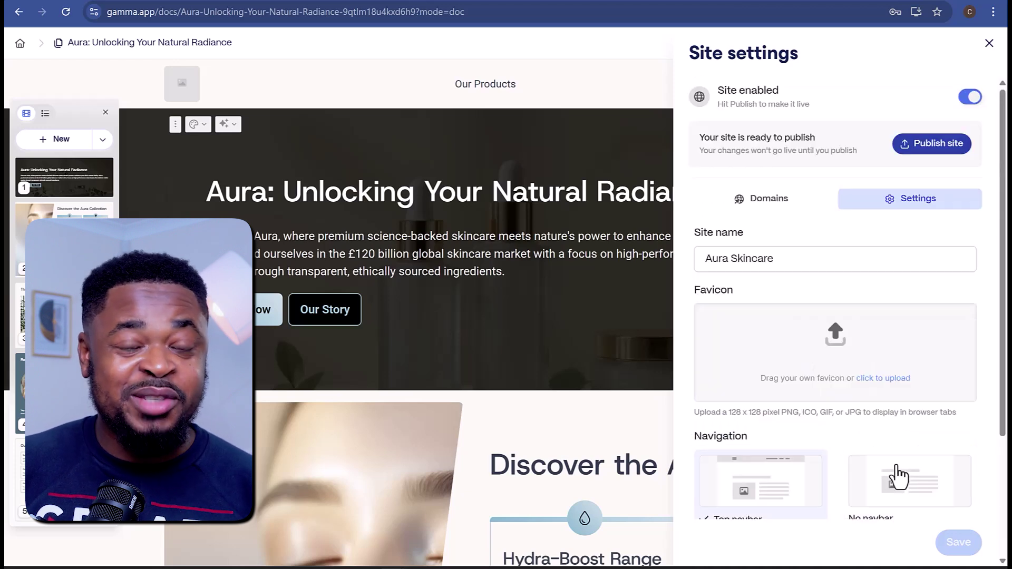
left_click(777, 211)
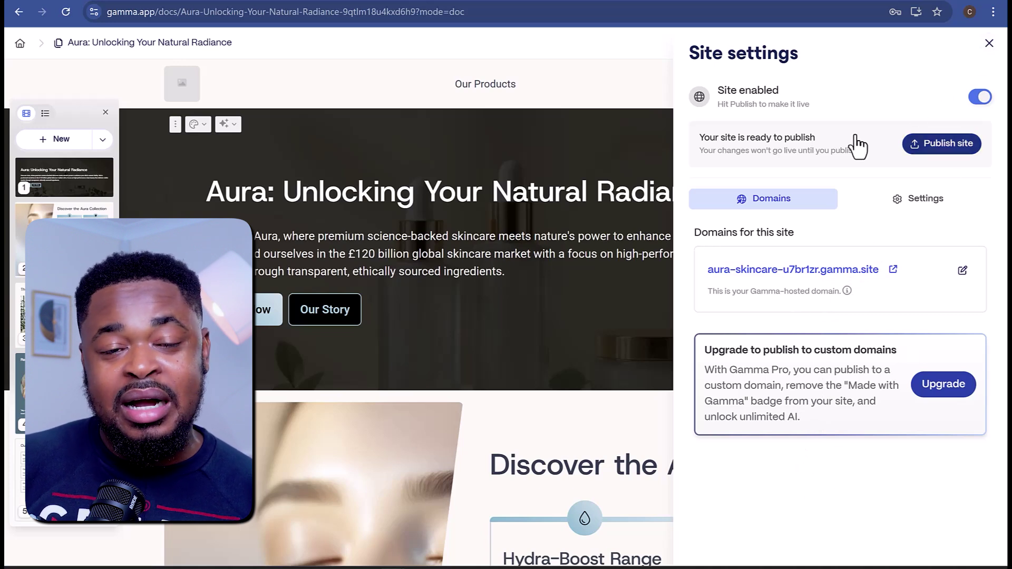
left_click(989, 43)
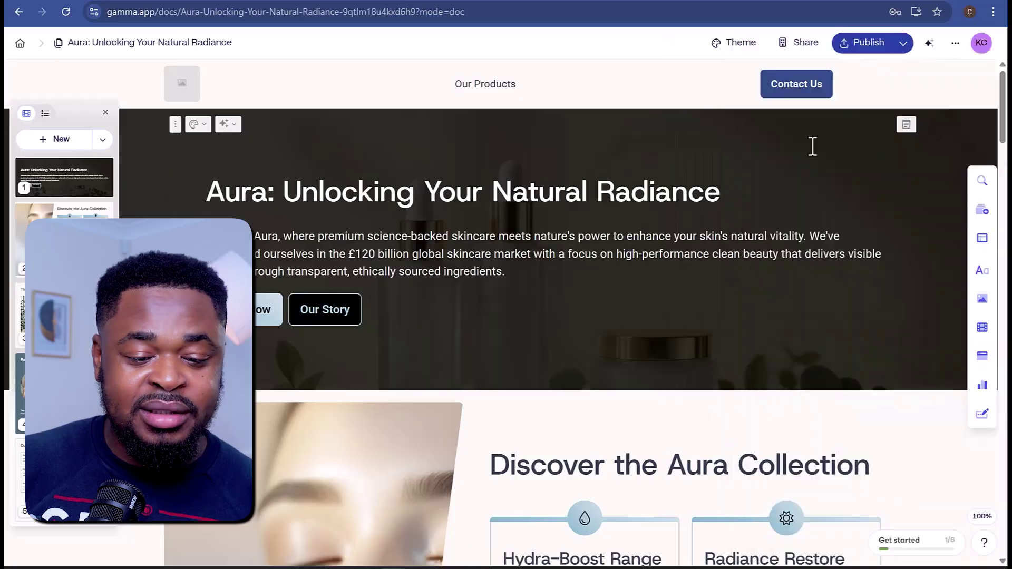